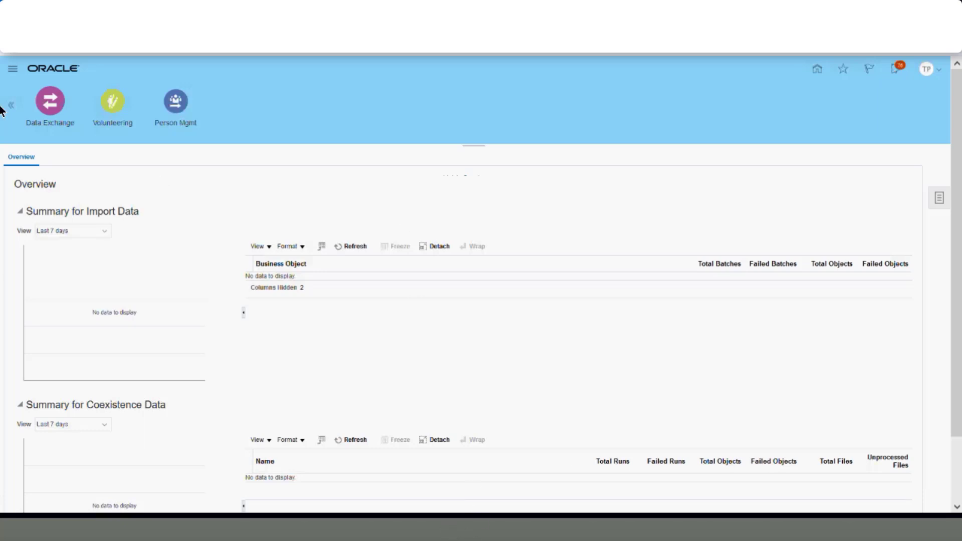
Step: Look through the Navigator's additional entries, including the Tools group, and close it
{"action": "left_click", "coordinate": [12, 70]}
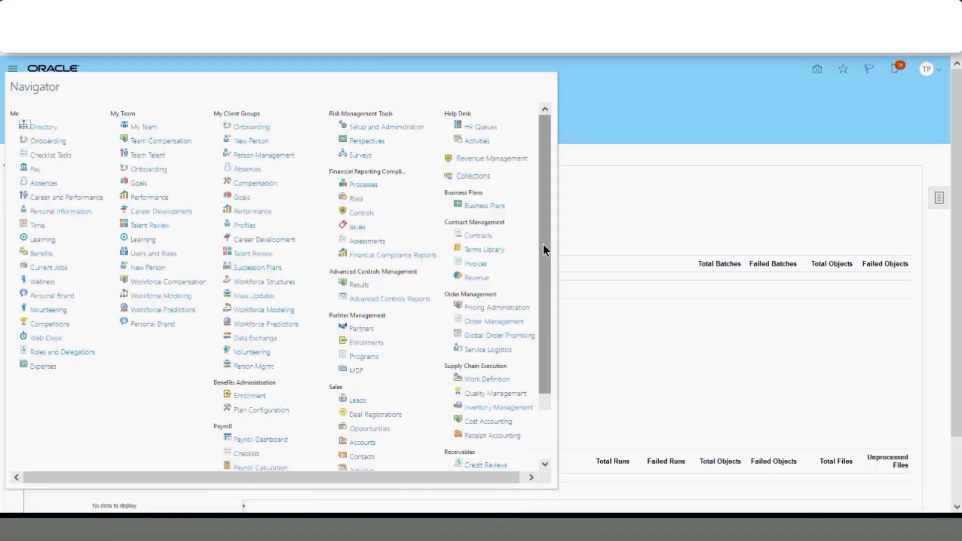
{"action": "left_click_drag", "start_coordinate": [544, 249], "coordinate": [537, 375]}
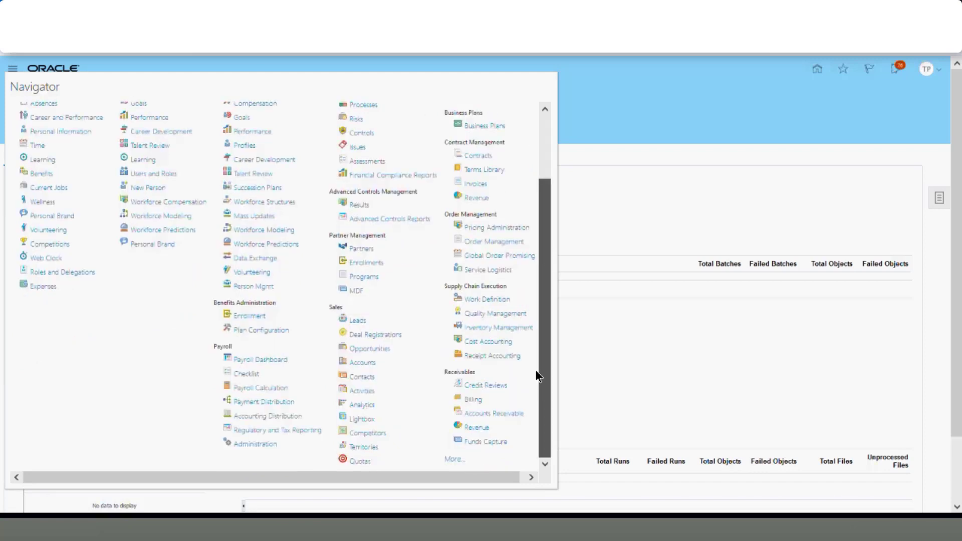
{"action": "left_click", "coordinate": [461, 460]}
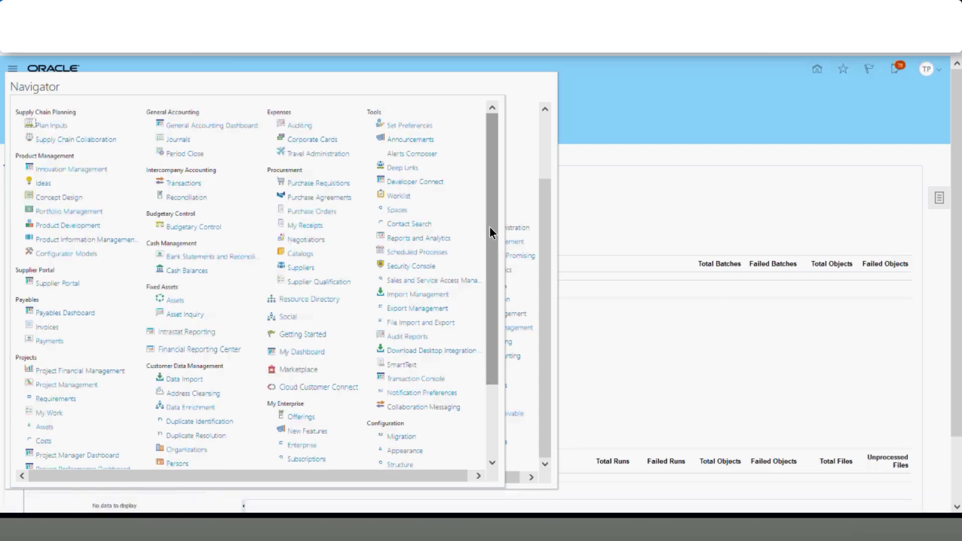
{"action": "left_click_drag", "start_coordinate": [489, 227], "coordinate": [499, 269]}
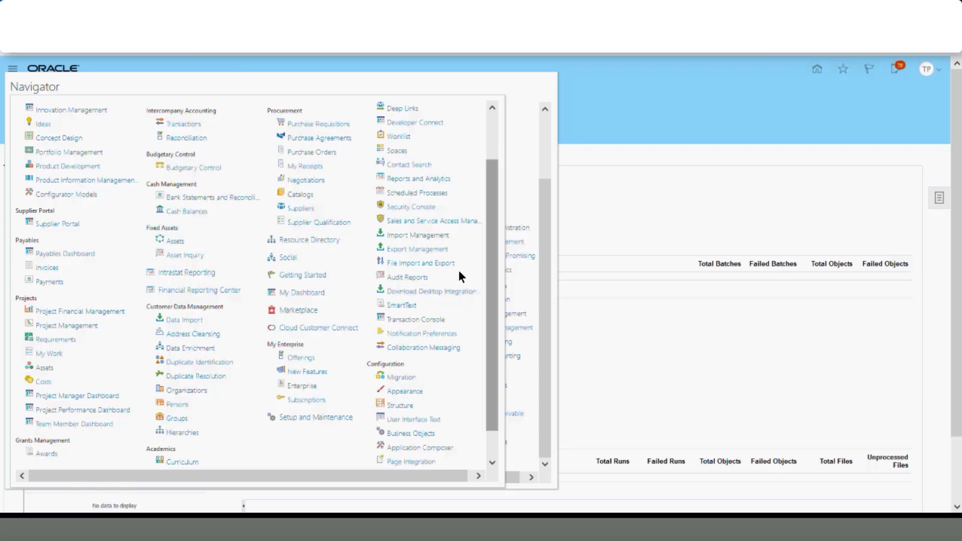
{"action": "left_click", "coordinate": [712, 216]}
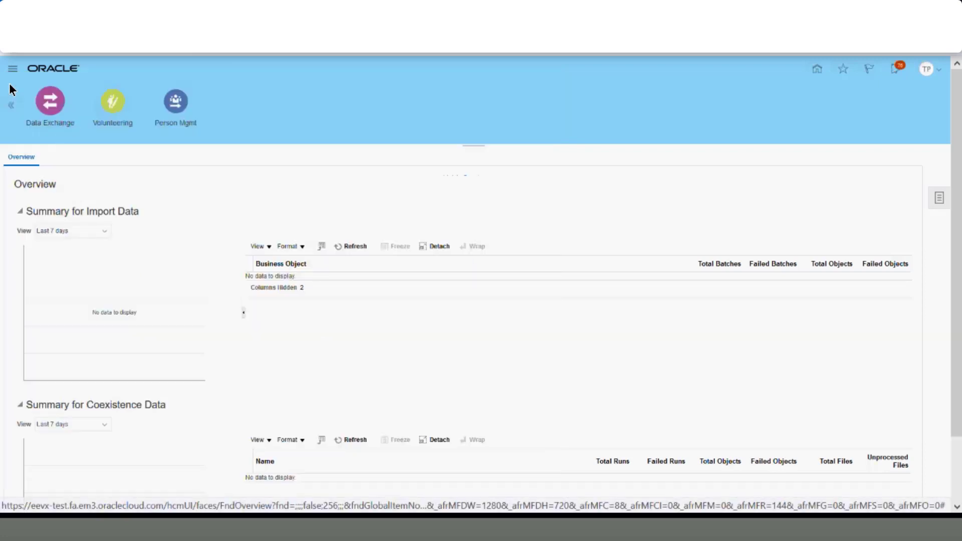
Step: Request Download Desktop Integration from the Navigator's Tools group and cancel saving adfdi-excel-addin-installer.exe
{"action": "left_click", "coordinate": [15, 69]}
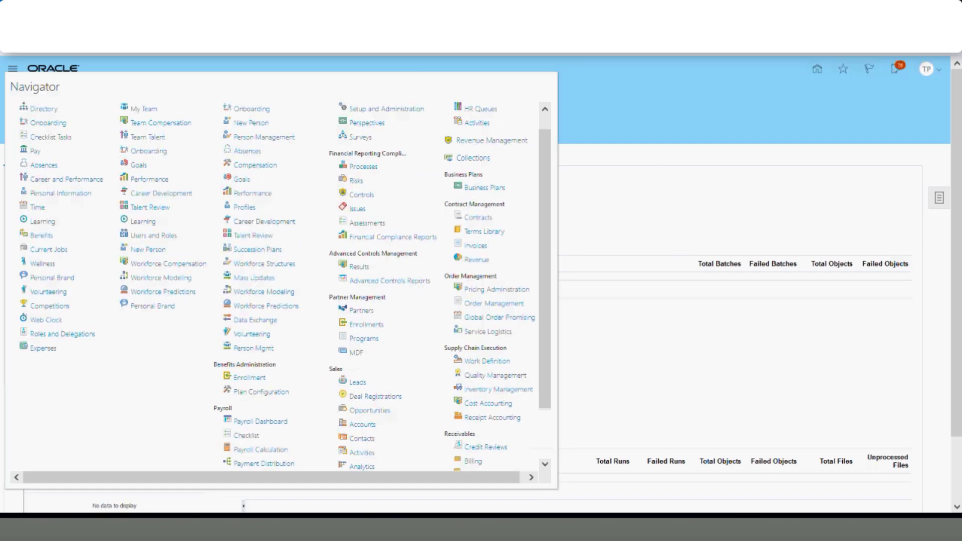
{"action": "left_click_drag", "start_coordinate": [554, 312], "coordinate": [532, 443]}
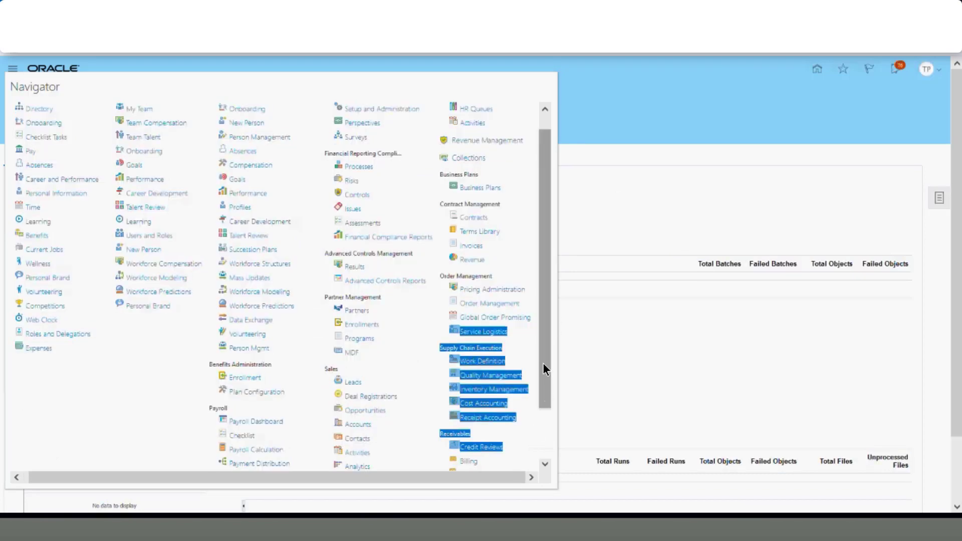
{"action": "left_click_drag", "start_coordinate": [543, 363], "coordinate": [543, 422]}
{"action": "left_click", "coordinate": [450, 459]}
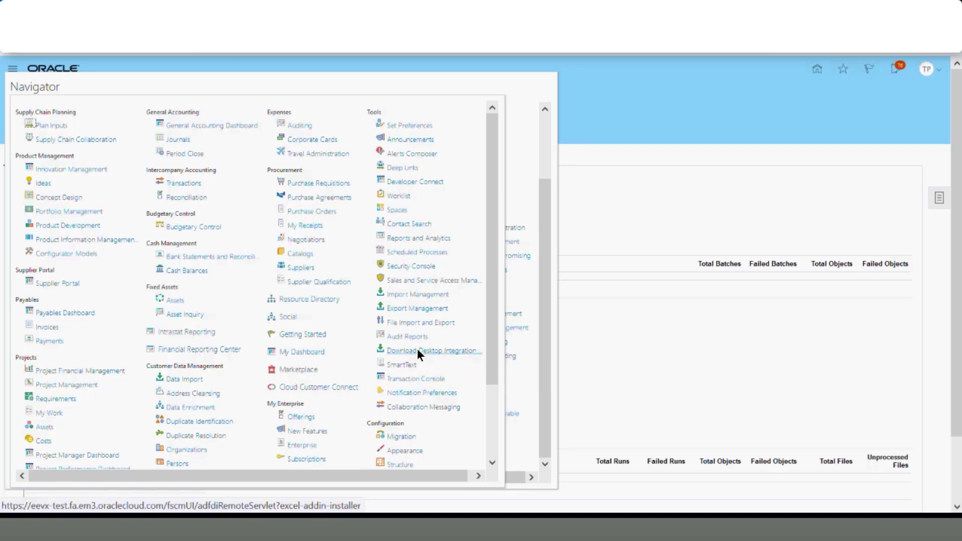
{"action": "left_click", "coordinate": [427, 351]}
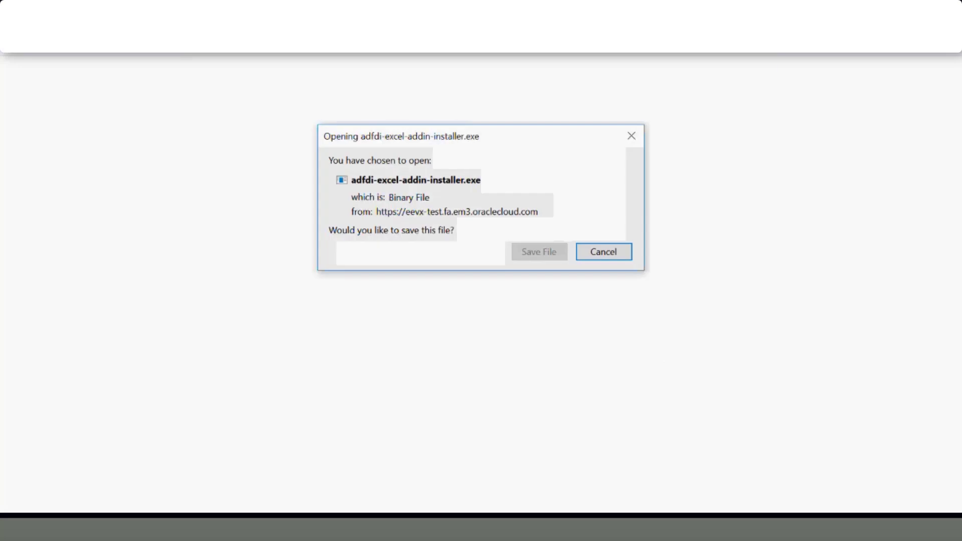
{"action": "left_click", "coordinate": [599, 255]}
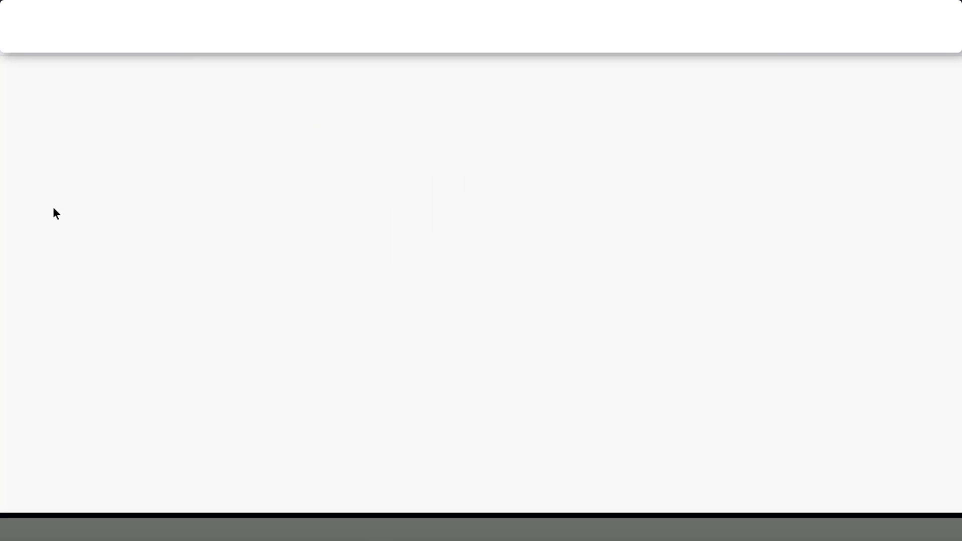
Step: Switch to the Excel workbook and examine the TreeVersionStartDate value in cell G5 on Sheet6
{"action": "left_click", "coordinate": [471, 537]}
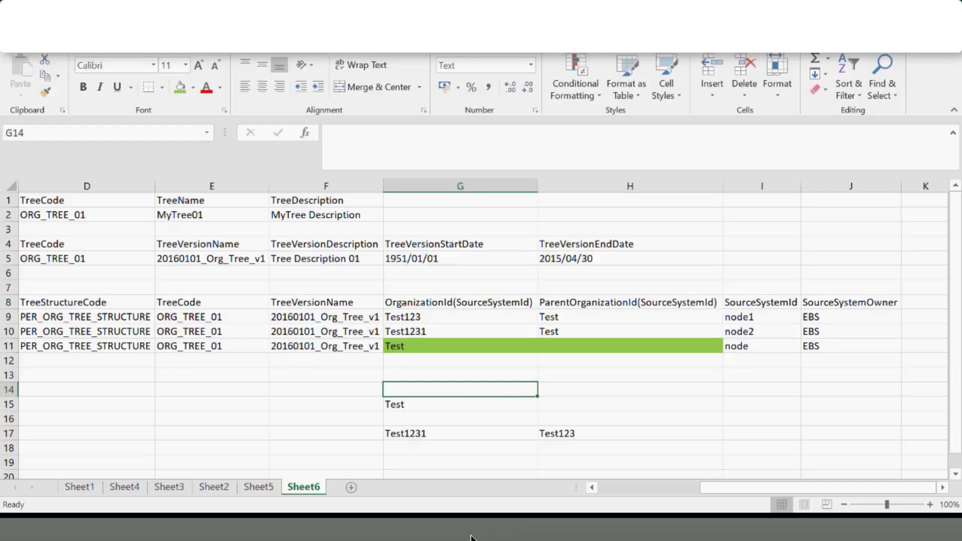
{"action": "left_click", "coordinate": [511, 259]}
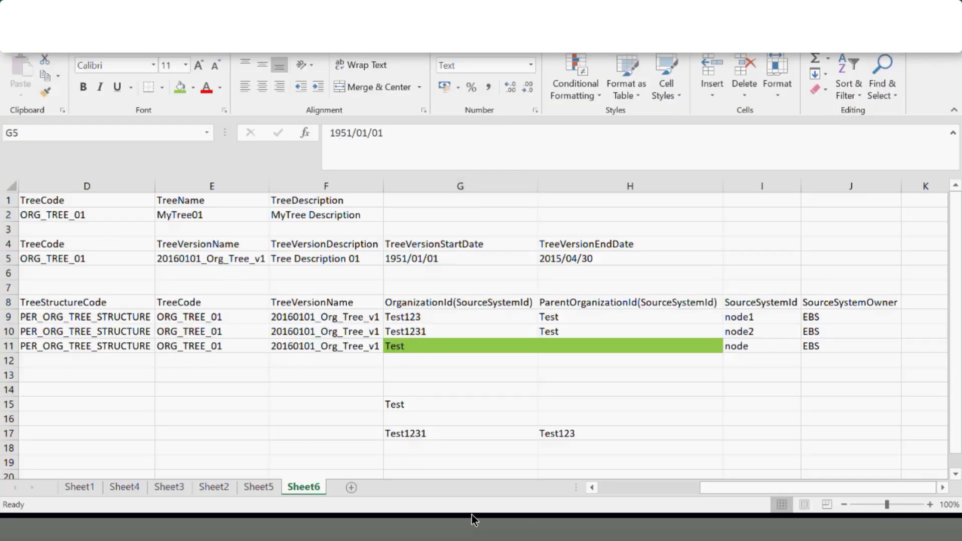
{"action": "left_click", "coordinate": [468, 532]}
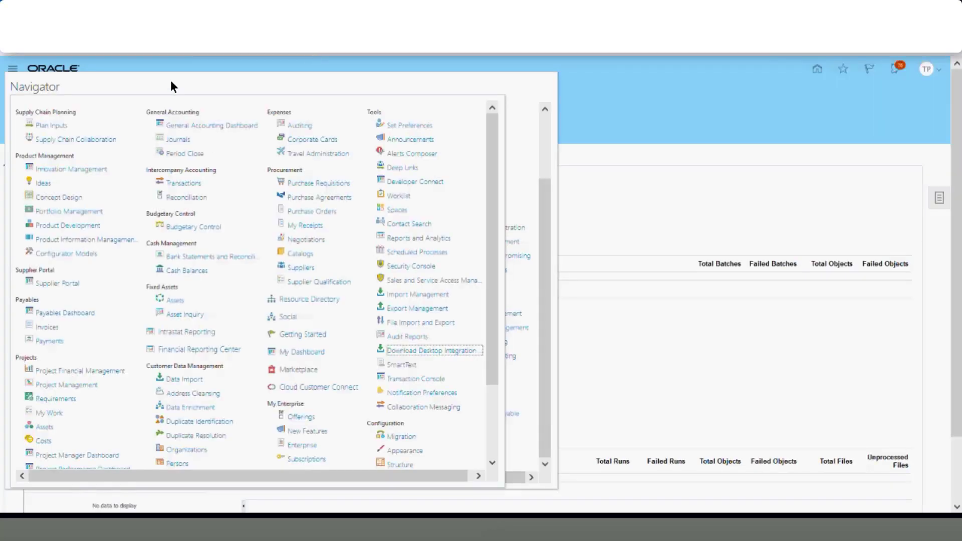
Step: Back in Oracle, open Manage Spreadsheet Templates from the HCM Spreadsheet Data Loader tasks
{"action": "left_click", "coordinate": [607, 187]}
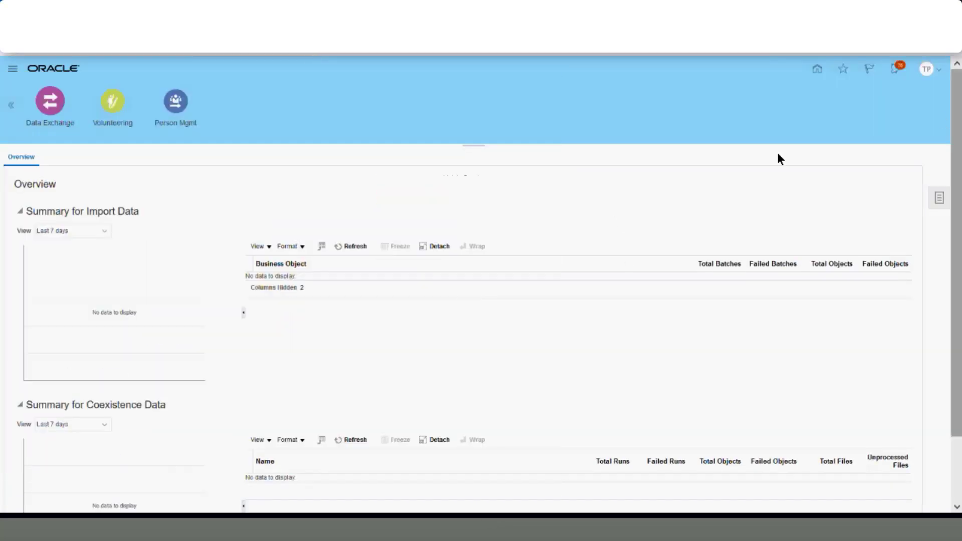
{"action": "left_click", "coordinate": [930, 191]}
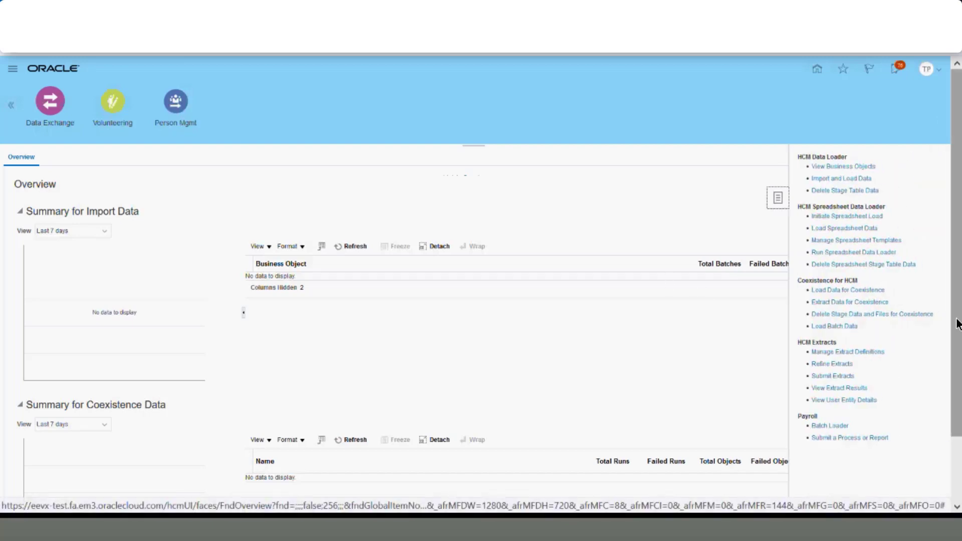
{"action": "left_click", "coordinate": [858, 243]}
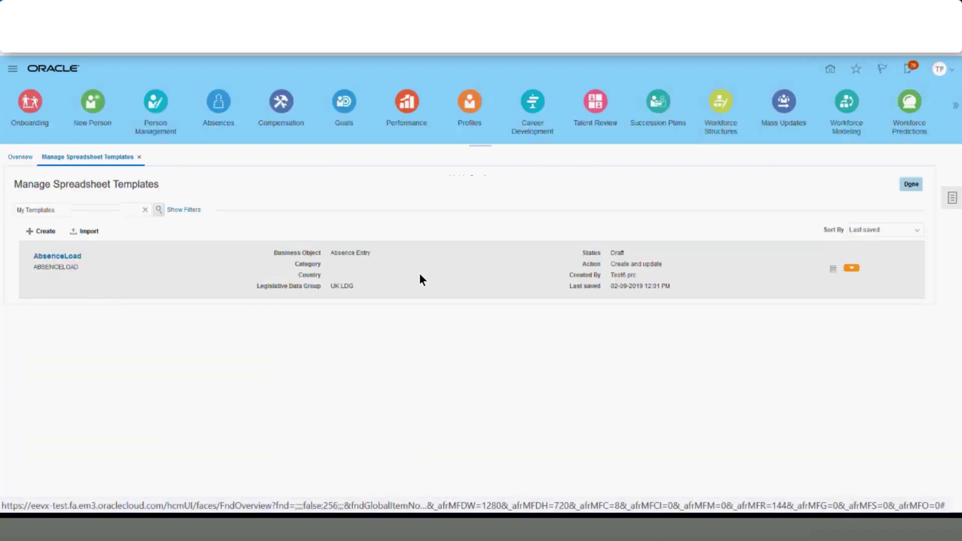
Step: Open the Run Spreadsheet Data Loader task, browse its templates and load more items into the list
{"action": "left_click", "coordinate": [953, 199]}
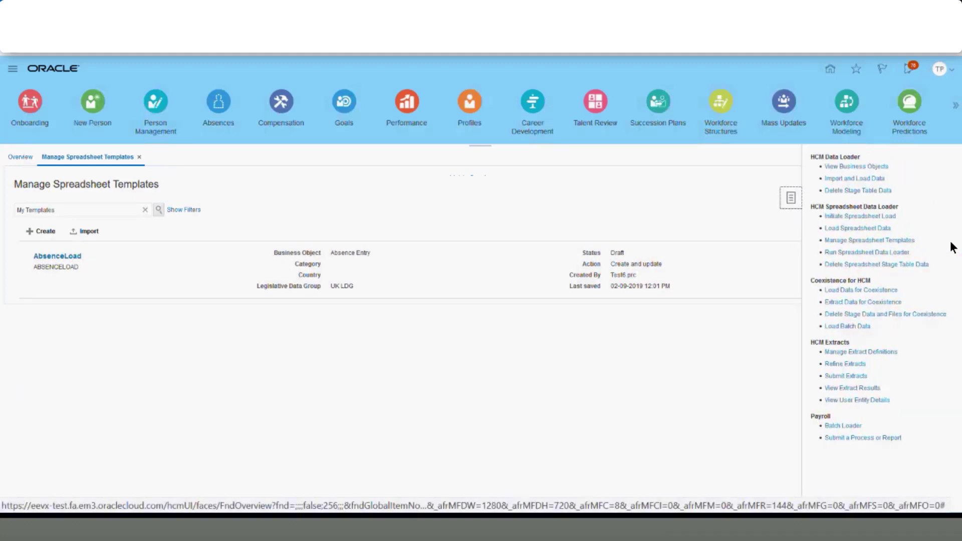
{"action": "left_click", "coordinate": [867, 252]}
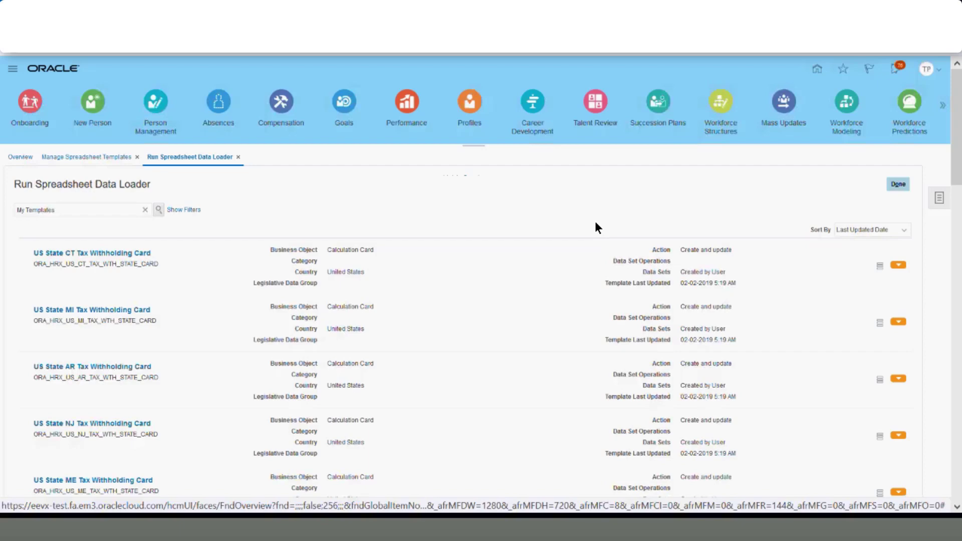
{"action": "scroll", "coordinate": [596, 229], "scroll_direction": "down", "scroll_amount": 2}
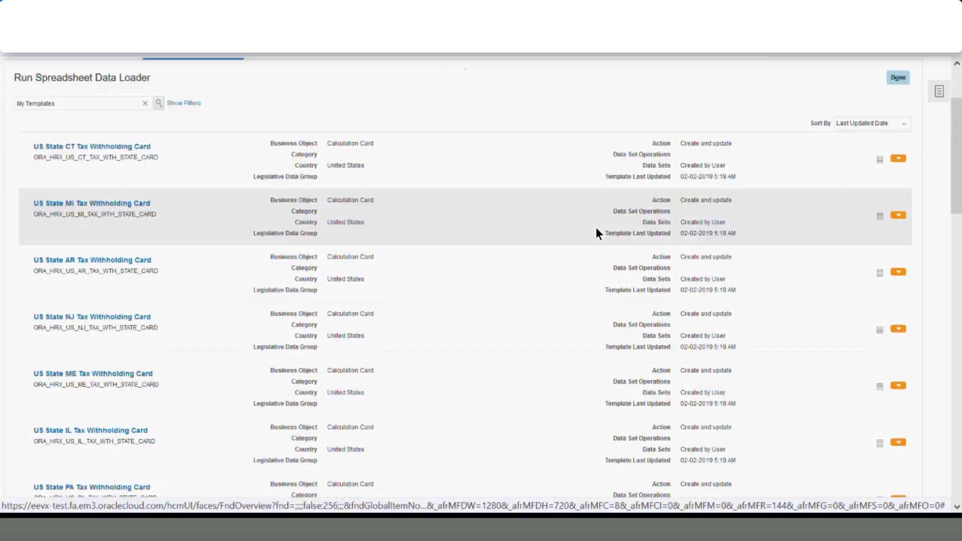
{"action": "scroll", "coordinate": [467, 274], "scroll_direction": "up", "scroll_amount": 1}
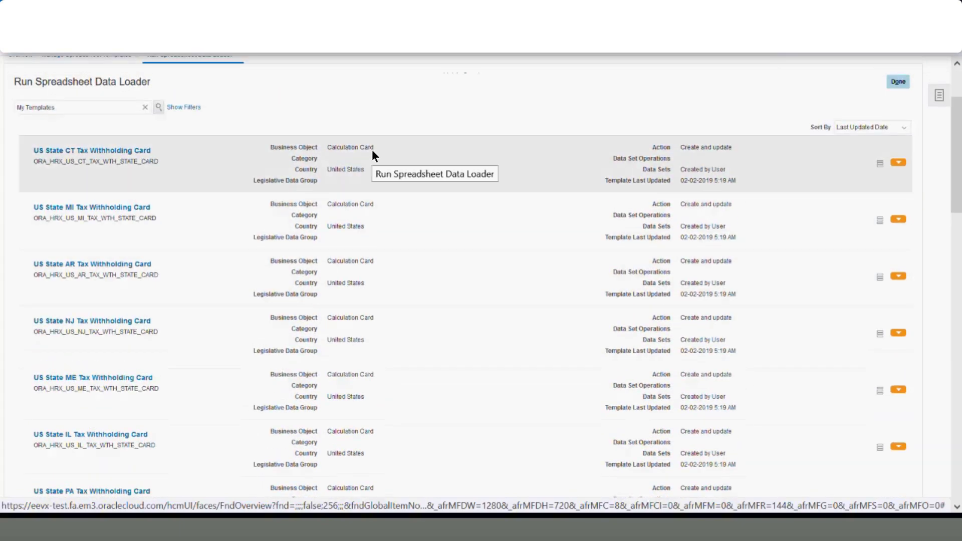
{"action": "left_click_drag", "start_coordinate": [958, 136], "coordinate": [957, 298]}
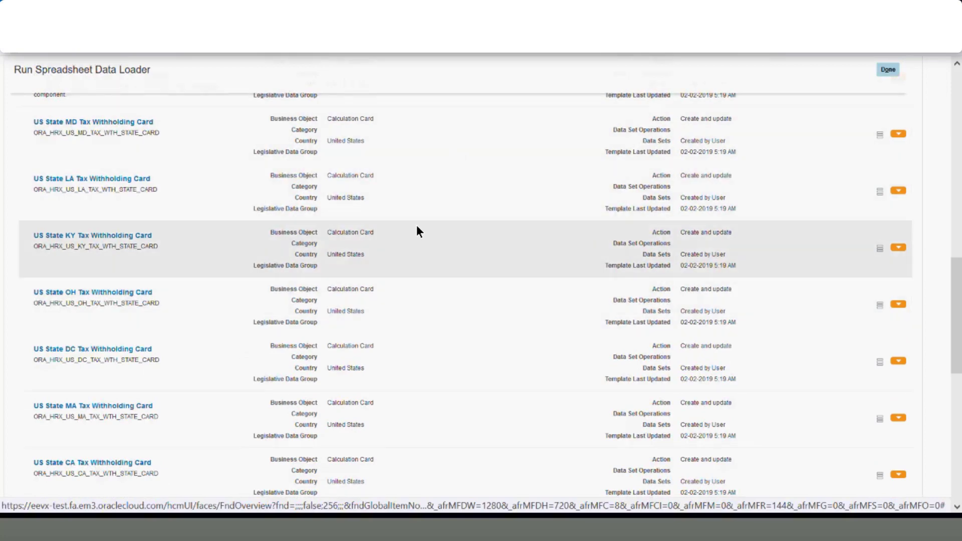
{"action": "scroll", "coordinate": [416, 229], "scroll_direction": "down", "scroll_amount": 1}
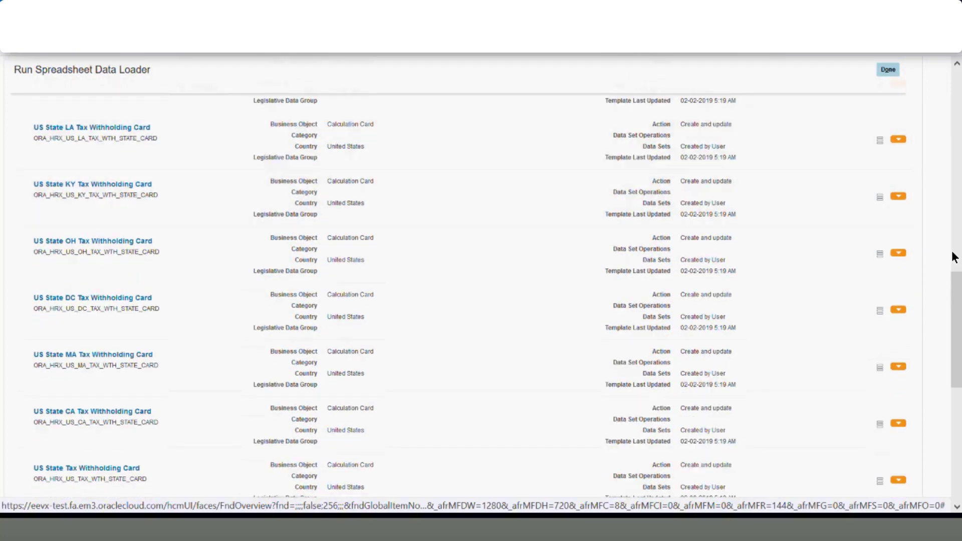
{"action": "left_click_drag", "start_coordinate": [958, 279], "coordinate": [958, 464]}
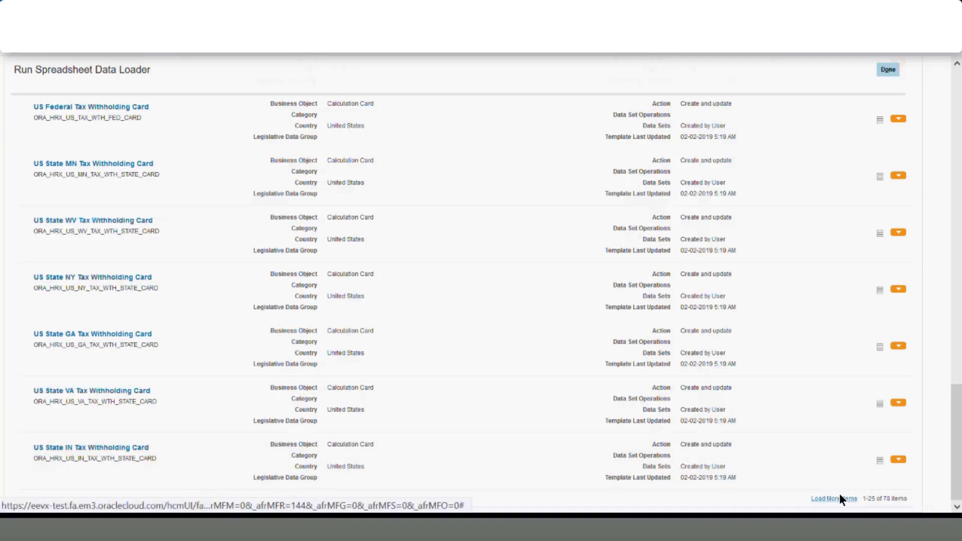
{"action": "left_click", "coordinate": [826, 499]}
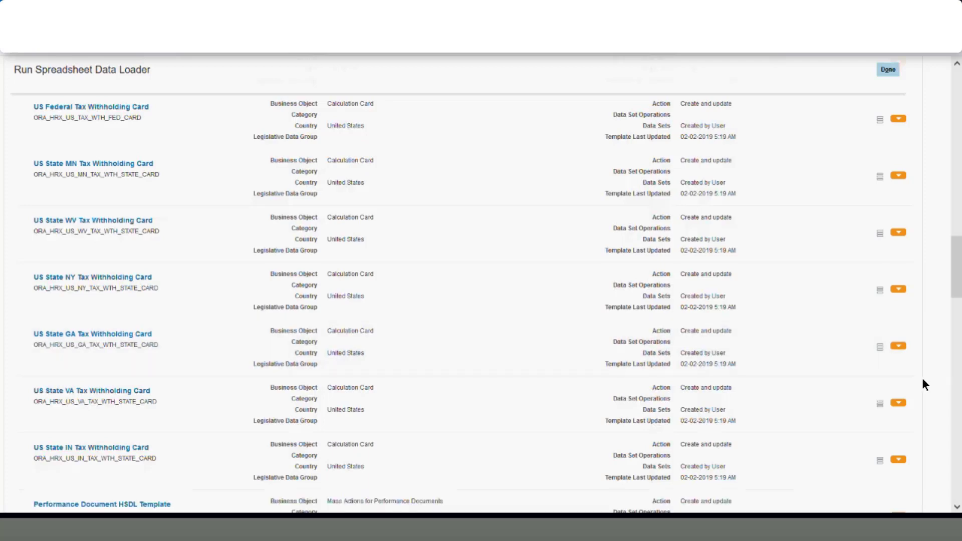
{"action": "left_click_drag", "start_coordinate": [958, 291], "coordinate": [957, 376]}
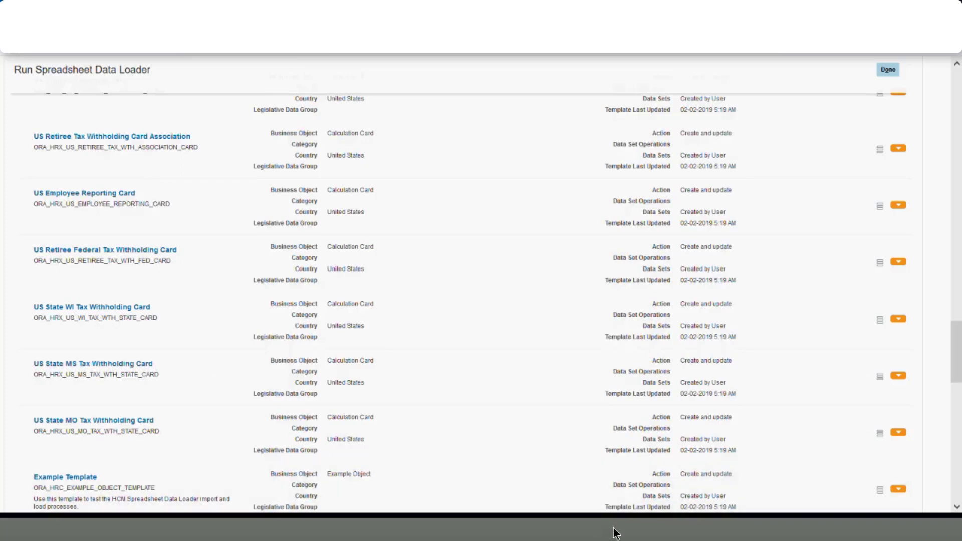
Step: Switch to the text editor and examine the METADATA lines in OrganizationTreeNode.dat and OrganizationTree.dat, glancing at Worker.dat
{"action": "left_click", "coordinate": [617, 476]}
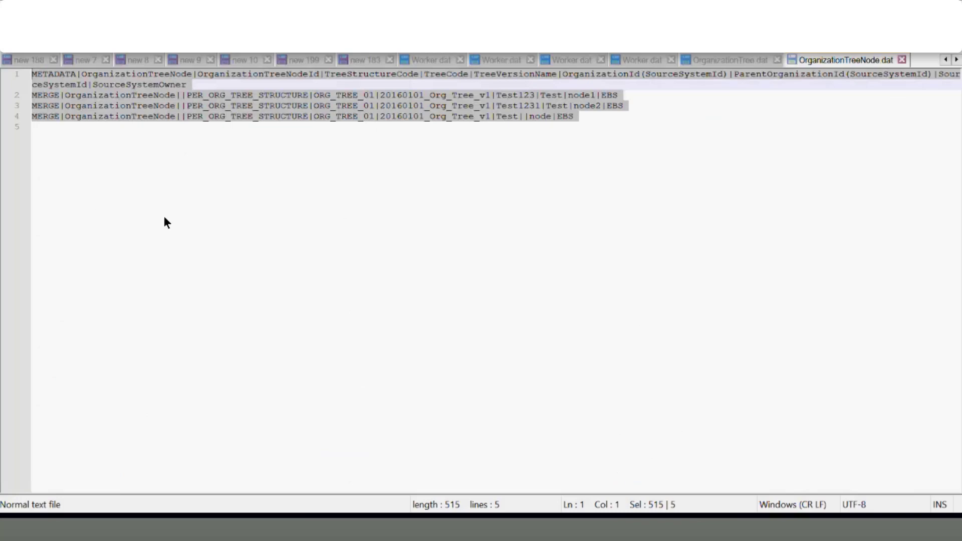
{"action": "double_click", "coordinate": [55, 74]}
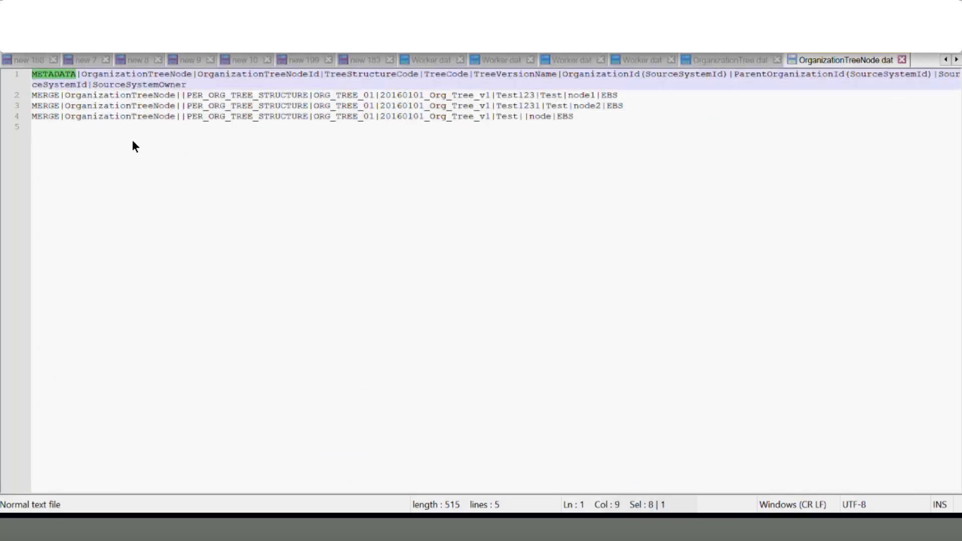
{"action": "left_click", "coordinate": [704, 60]}
{"action": "key", "text": "ctrl+End"}
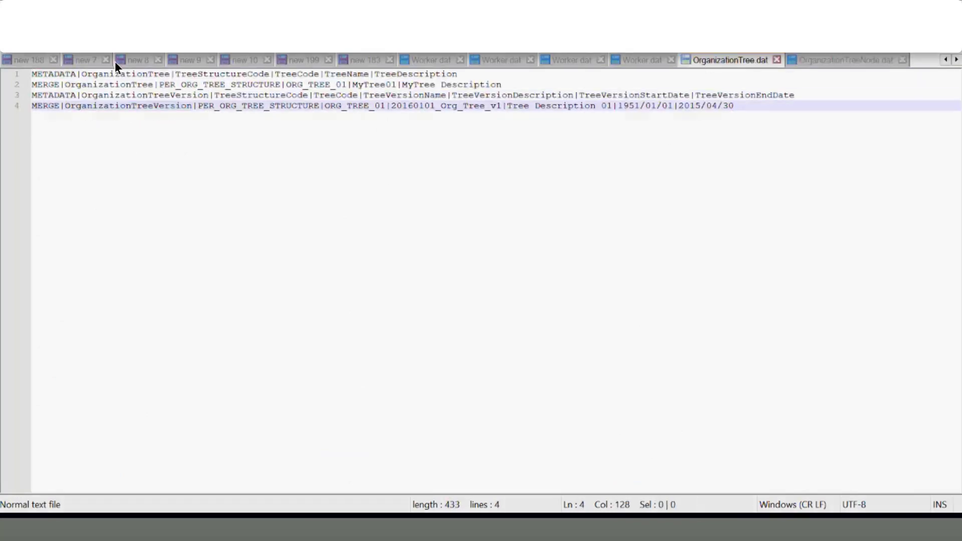
{"action": "double_click", "coordinate": [54, 78]}
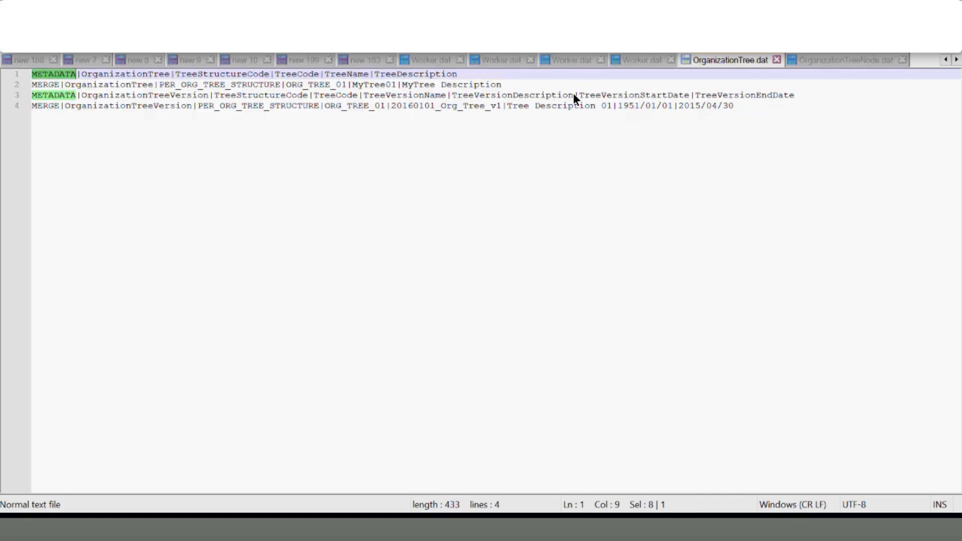
{"action": "left_click", "coordinate": [642, 60]}
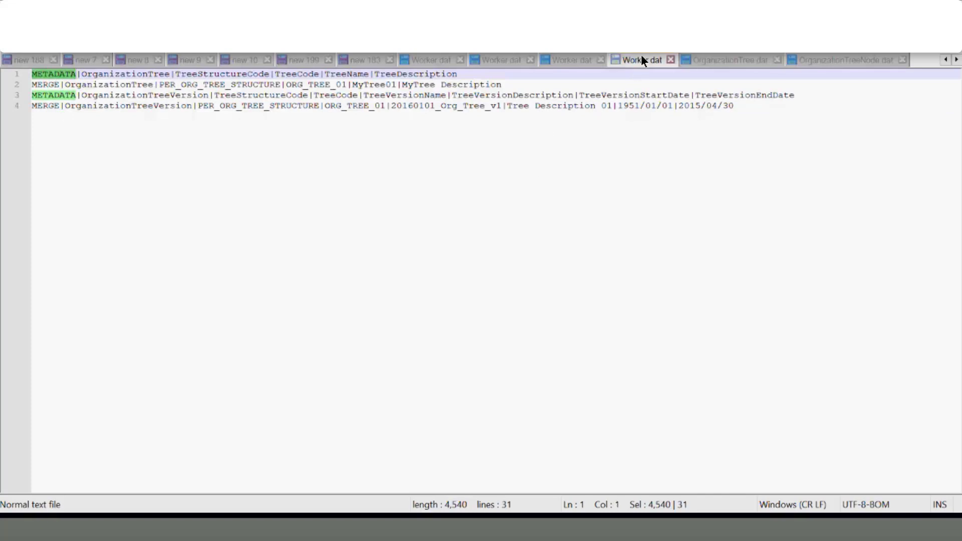
{"action": "left_click", "coordinate": [558, 123]}
{"action": "left_click", "coordinate": [851, 59]}
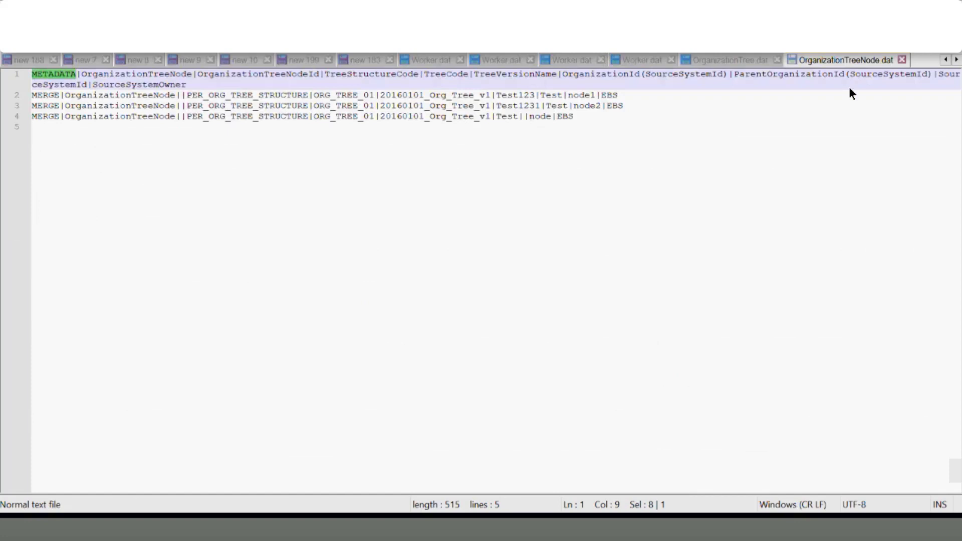
{"action": "left_click", "coordinate": [609, 376]}
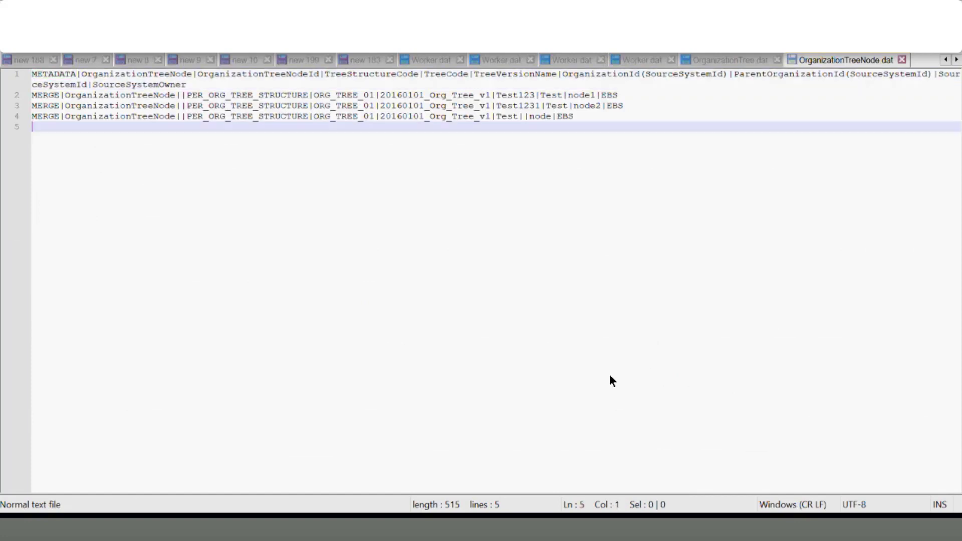
Step: Return to Oracle and look through the Run Spreadsheet Data Loader templates as far as the Grade templates
{"action": "left_click", "coordinate": [507, 529]}
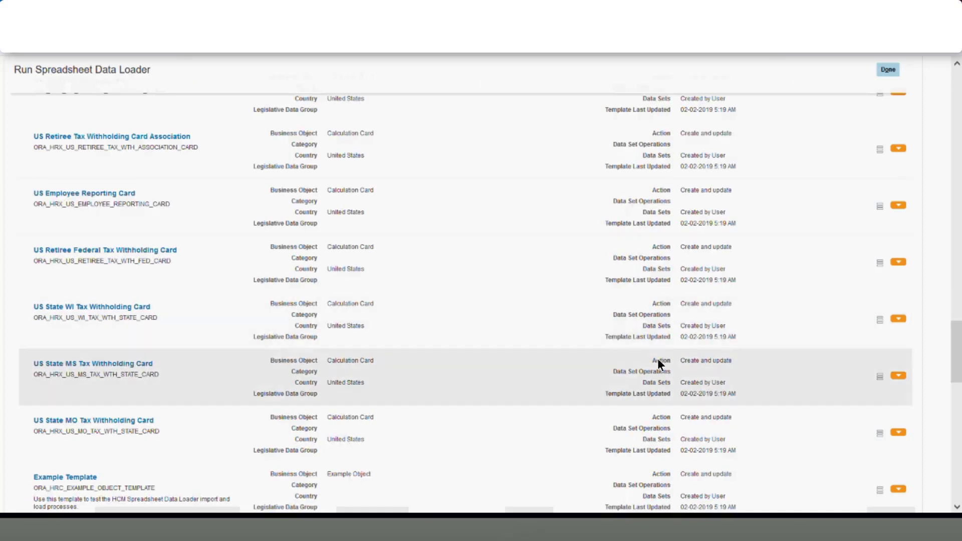
{"action": "scroll", "coordinate": [618, 337], "scroll_direction": "down", "scroll_amount": 2}
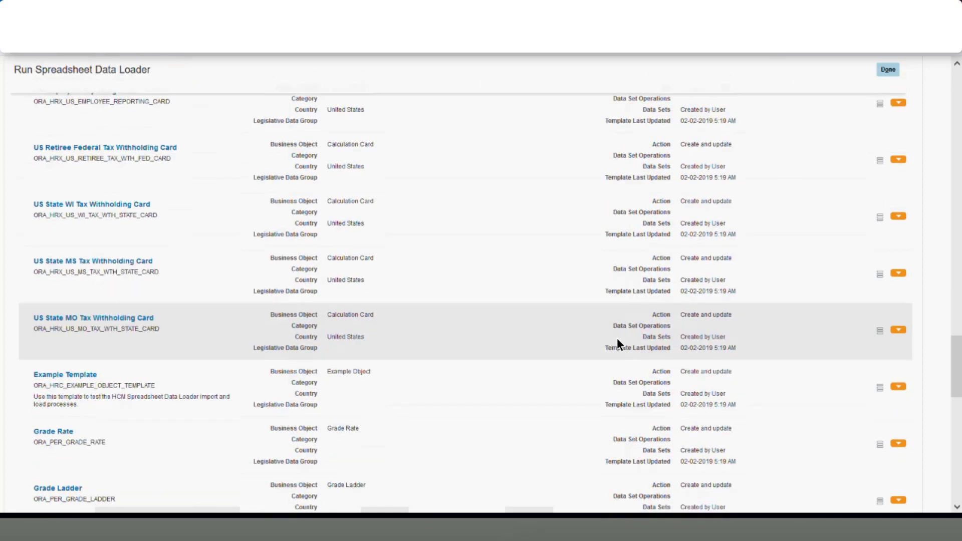
{"action": "scroll", "coordinate": [617, 339], "scroll_direction": "down", "scroll_amount": 3}
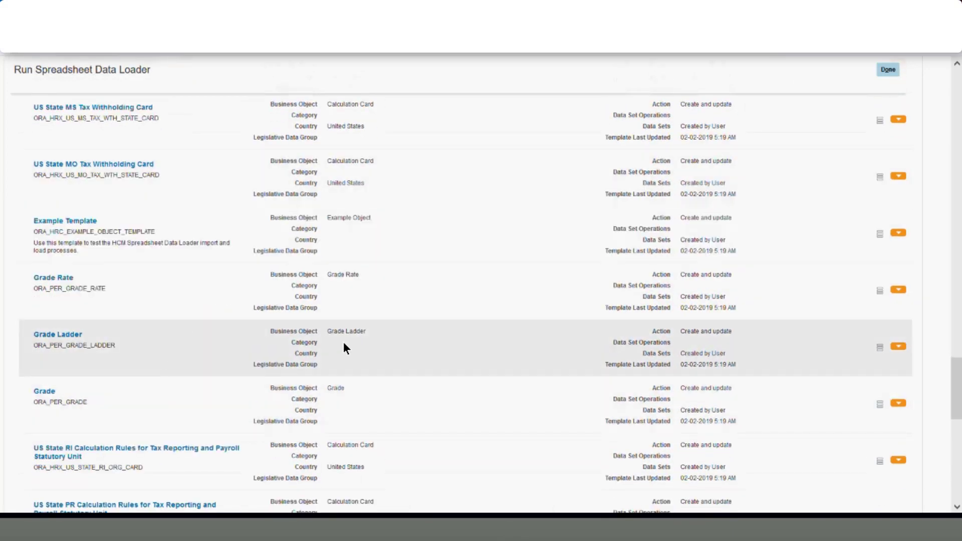
Step: Find the Grade template in the Run Spreadsheet Data Loader list and open its GenericHdlSpreadsheet.xlsx file with Microsoft Excel
{"action": "scroll", "coordinate": [414, 351], "scroll_direction": "down", "scroll_amount": 2}
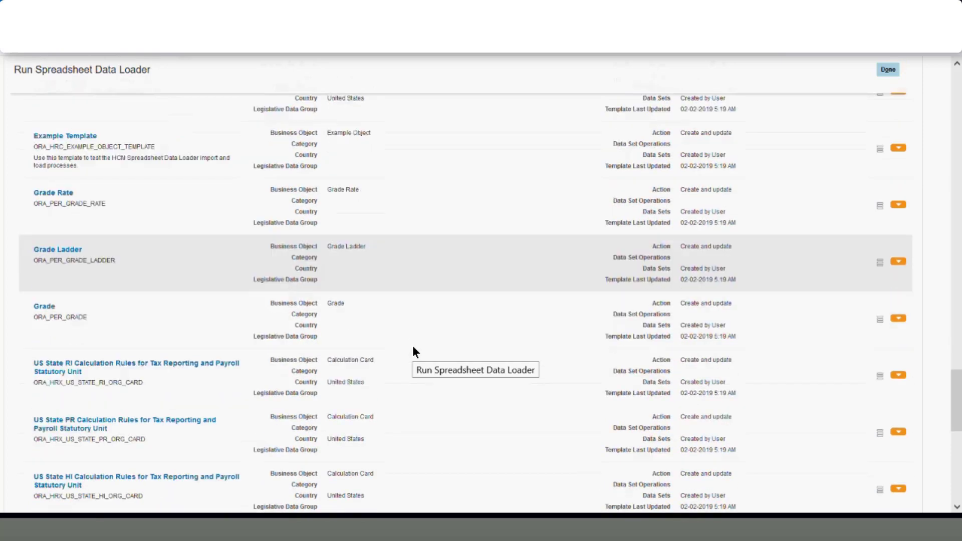
{"action": "scroll", "coordinate": [414, 347], "scroll_direction": "down", "scroll_amount": 1}
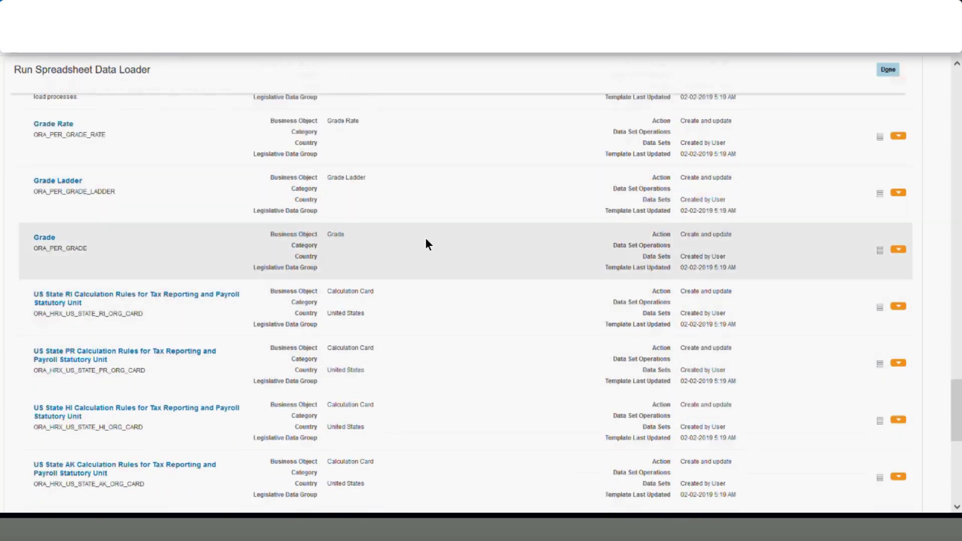
{"action": "left_click", "coordinate": [446, 243]}
{"action": "left_click", "coordinate": [42, 236]}
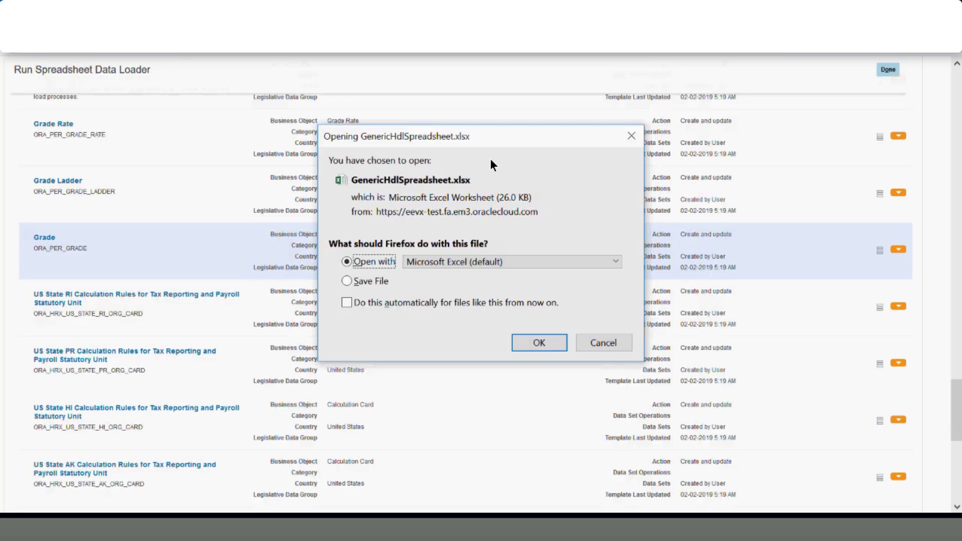
{"action": "left_click", "coordinate": [539, 342]}
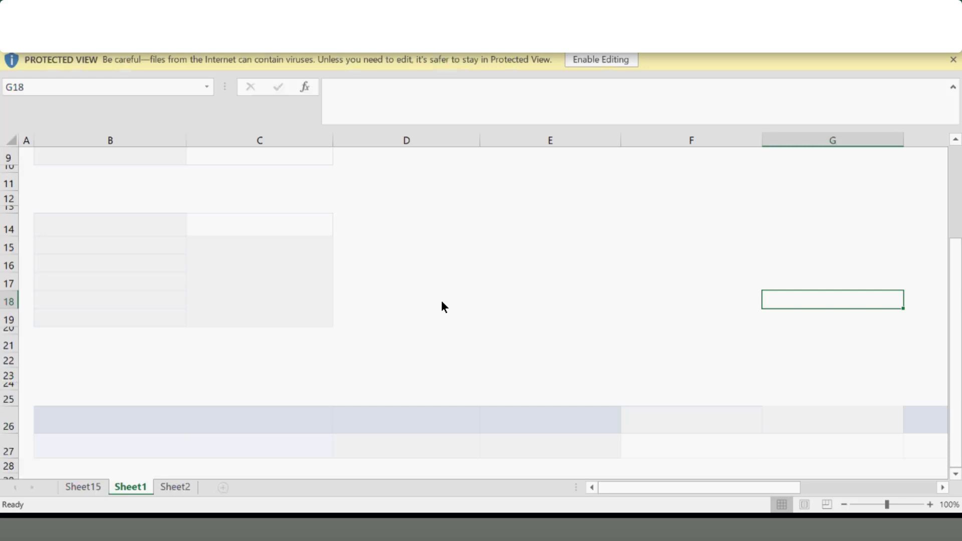
Step: Enable editing of the Grade workbook and accept the connection to the Oracle application URL
{"action": "left_click", "coordinate": [597, 60]}
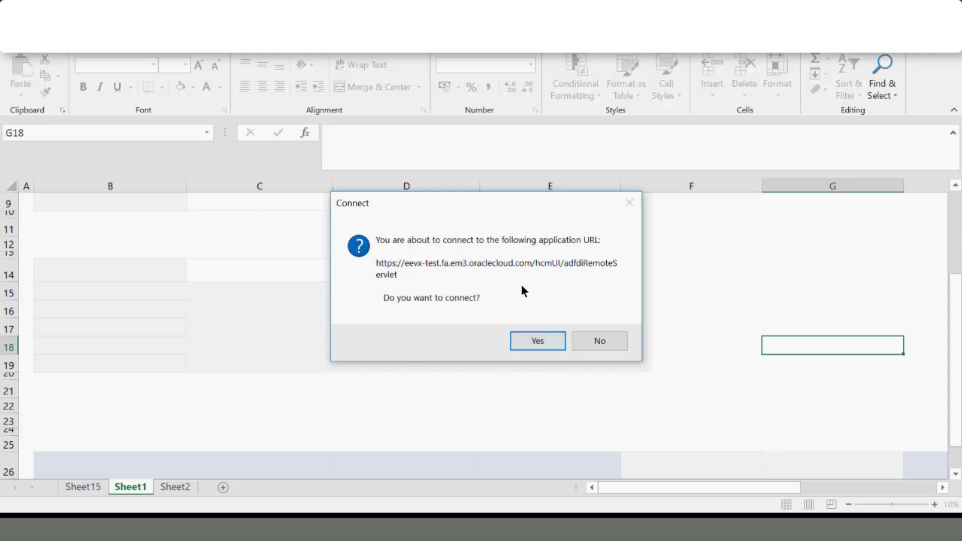
{"action": "left_click", "coordinate": [540, 341]}
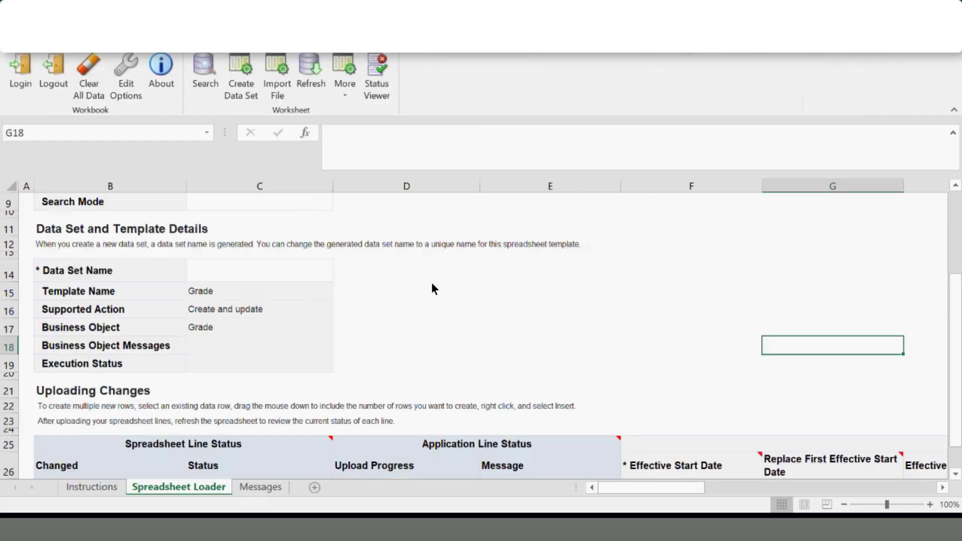
{"action": "left_click", "coordinate": [432, 285]}
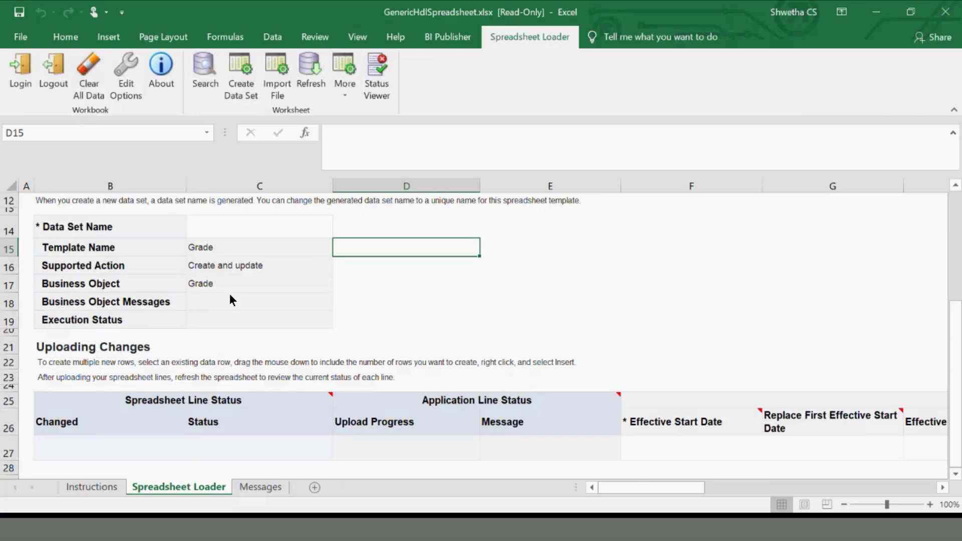
{"action": "scroll", "coordinate": [229, 300], "scroll_direction": "down", "scroll_amount": 1}
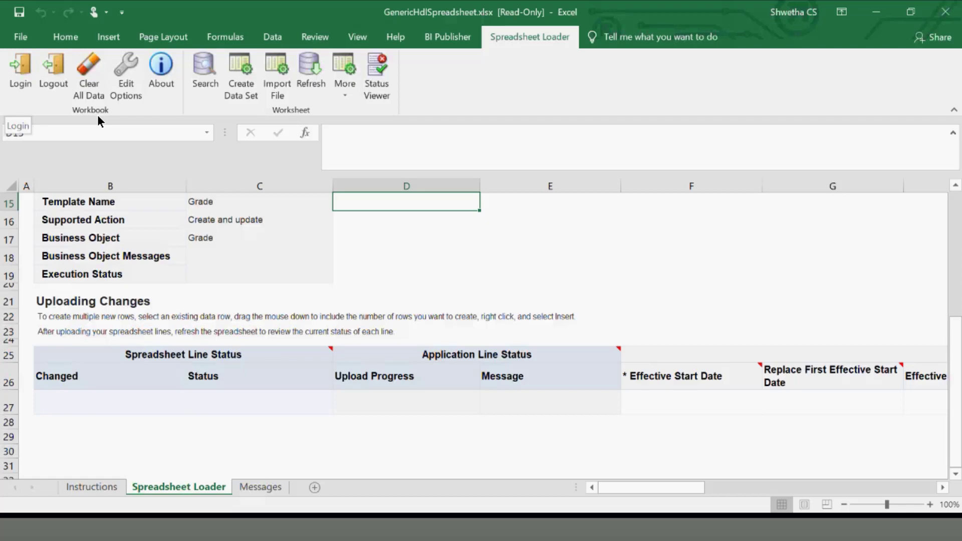
Step: Create a new data set for the Grade template, accepting the loss of unsaved changes
{"action": "left_click", "coordinate": [349, 280]}
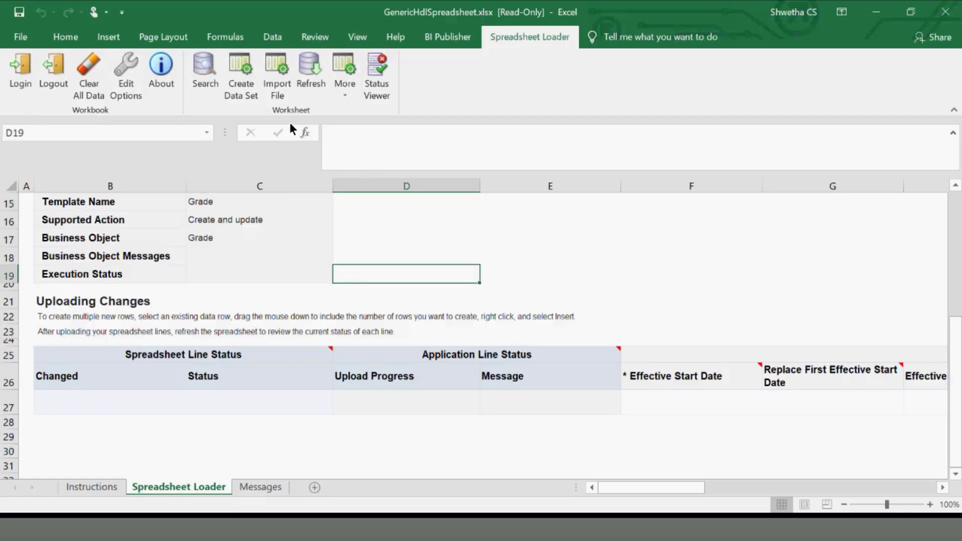
{"action": "left_click", "coordinate": [240, 93]}
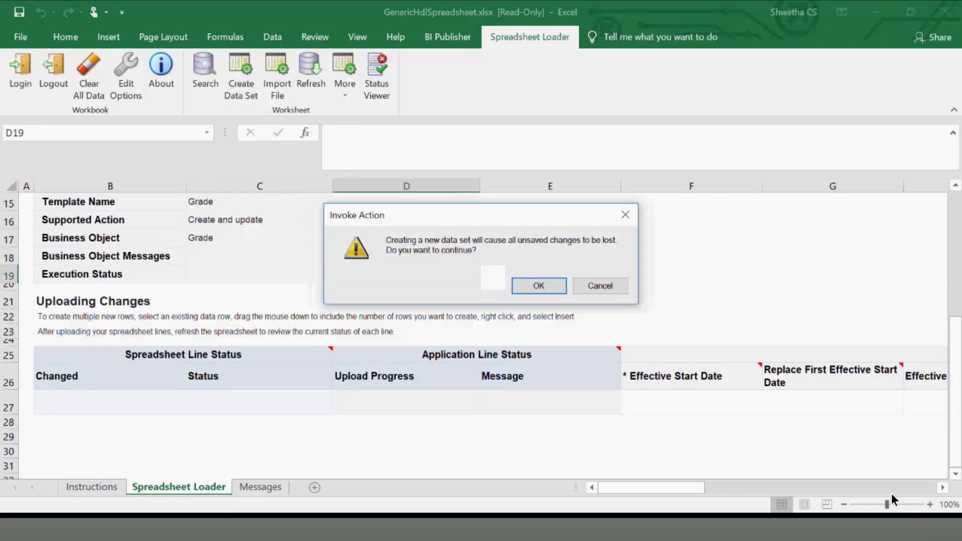
{"action": "left_click", "coordinate": [550, 290]}
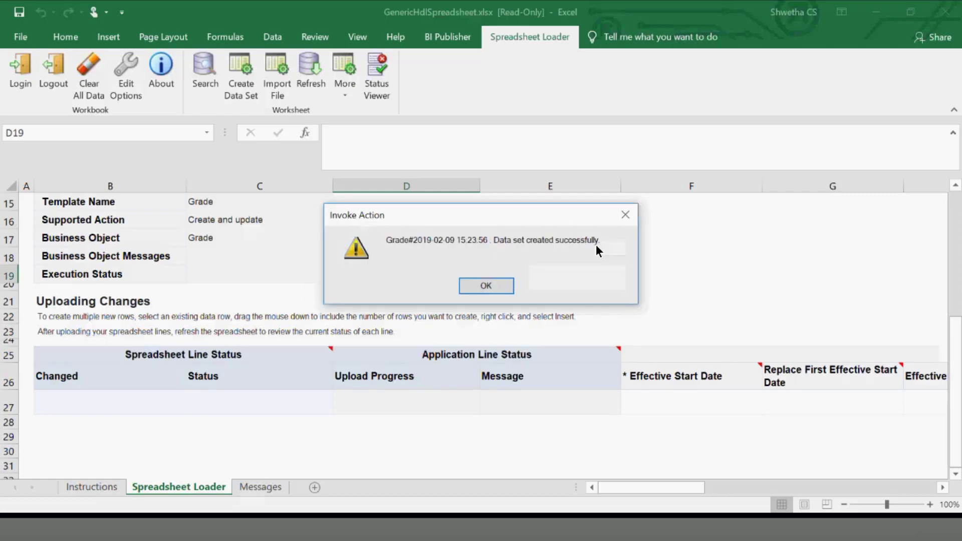
{"action": "left_click", "coordinate": [494, 283]}
{"action": "left_click", "coordinate": [619, 305]}
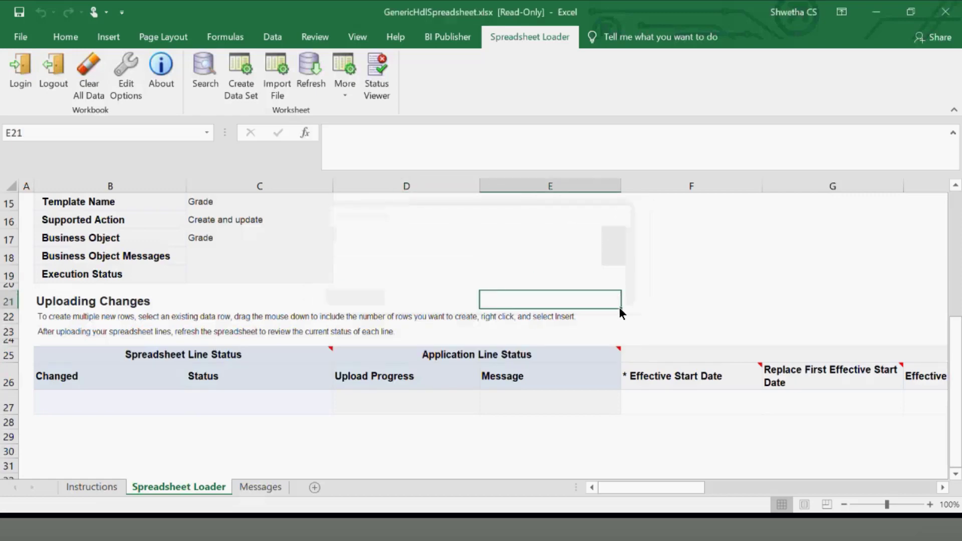
Step: Look over the Uploading Changes section and examine the generated Data Set Name
{"action": "scroll", "coordinate": [503, 396], "scroll_direction": "up", "scroll_amount": 2}
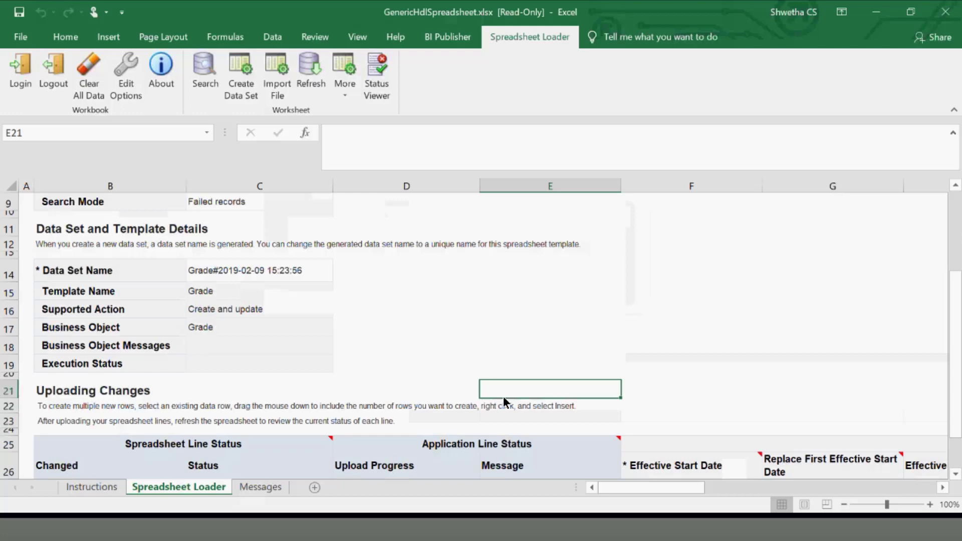
{"action": "scroll", "coordinate": [503, 396], "scroll_direction": "down", "scroll_amount": 2}
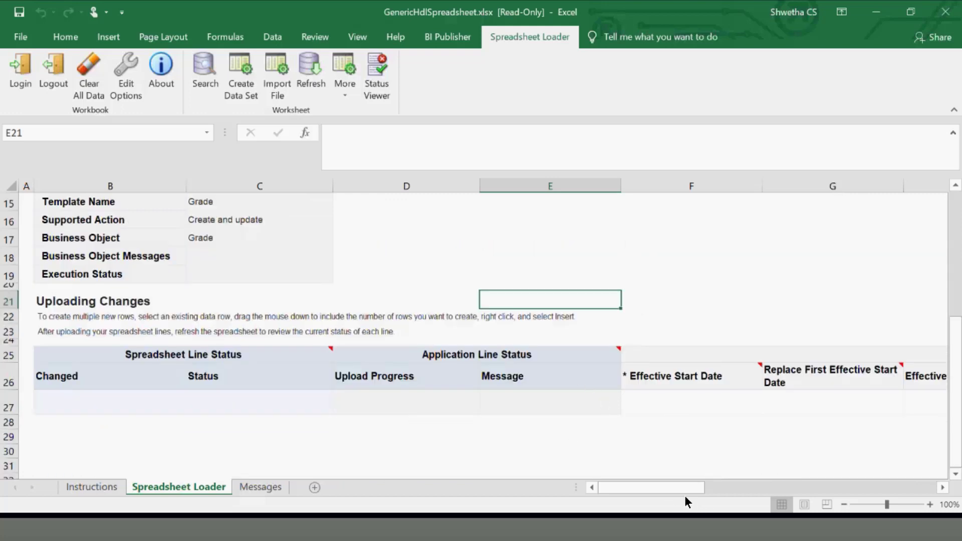
{"action": "left_click_drag", "start_coordinate": [681, 494], "coordinate": [650, 490]}
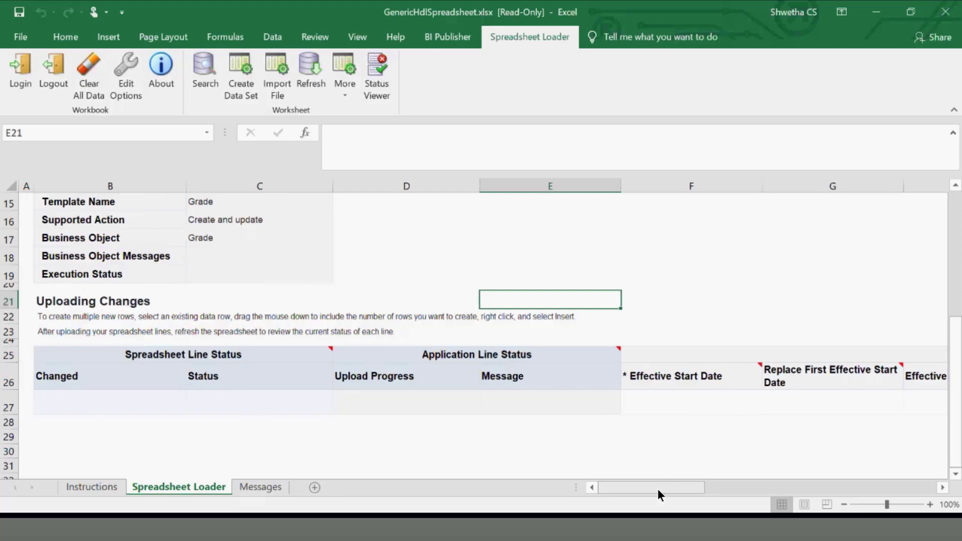
{"action": "scroll", "coordinate": [464, 383], "scroll_direction": "up", "scroll_amount": 2}
{"action": "scroll", "coordinate": [387, 377], "scroll_direction": "down", "scroll_amount": 1}
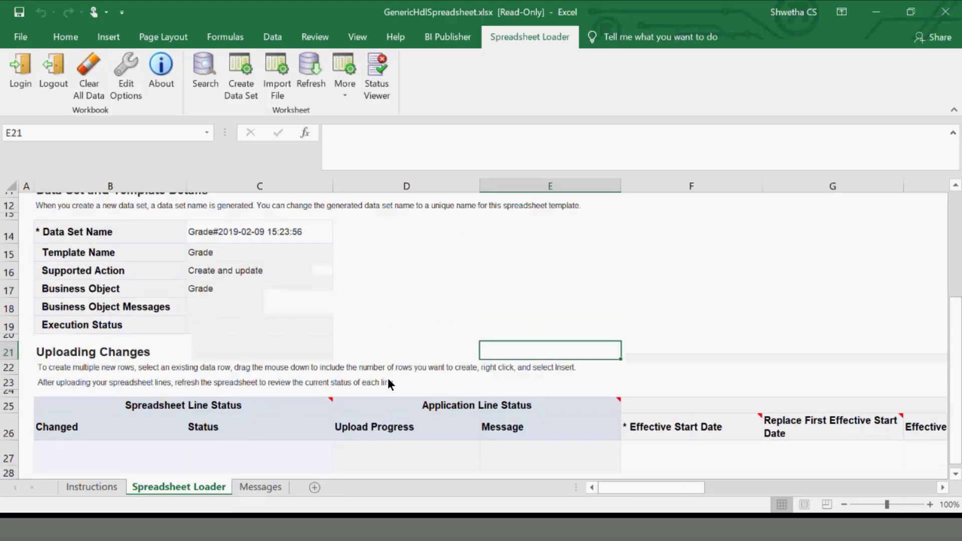
{"action": "left_click", "coordinate": [120, 230]}
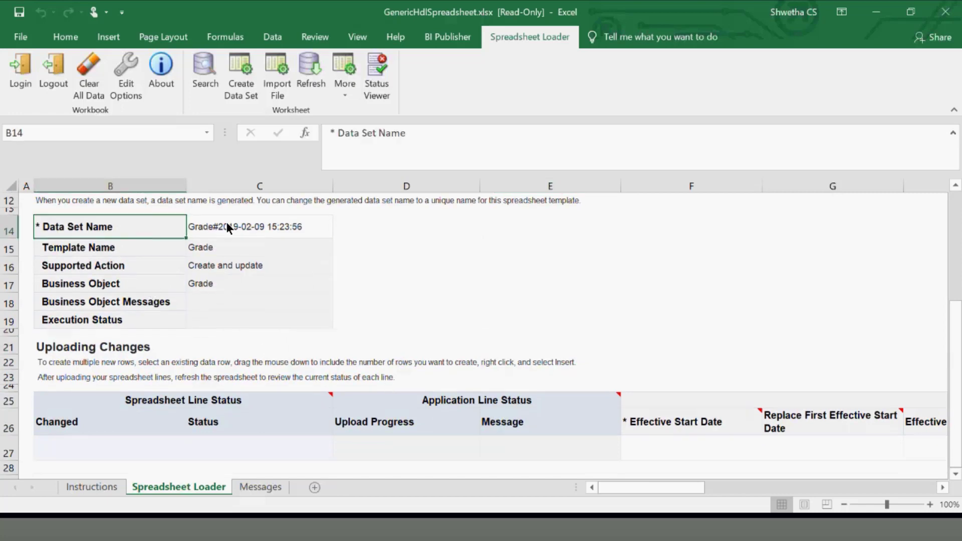
{"action": "left_click", "coordinate": [226, 221]}
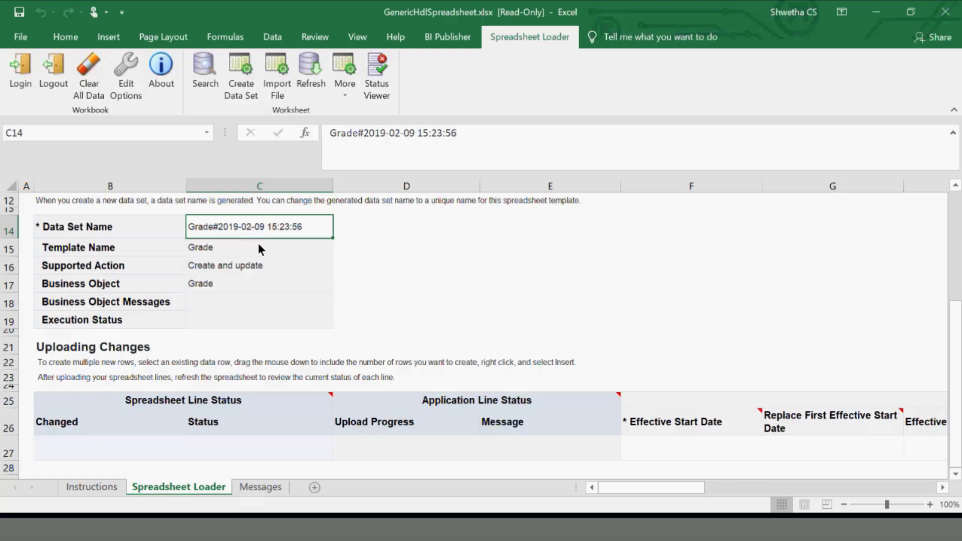
Step: Examine the Supported Action, Business Object, Business Object Messages and Execution Status entries in the data set and template details
{"action": "scroll", "coordinate": [757, 383], "scroll_direction": "down", "scroll_amount": 1}
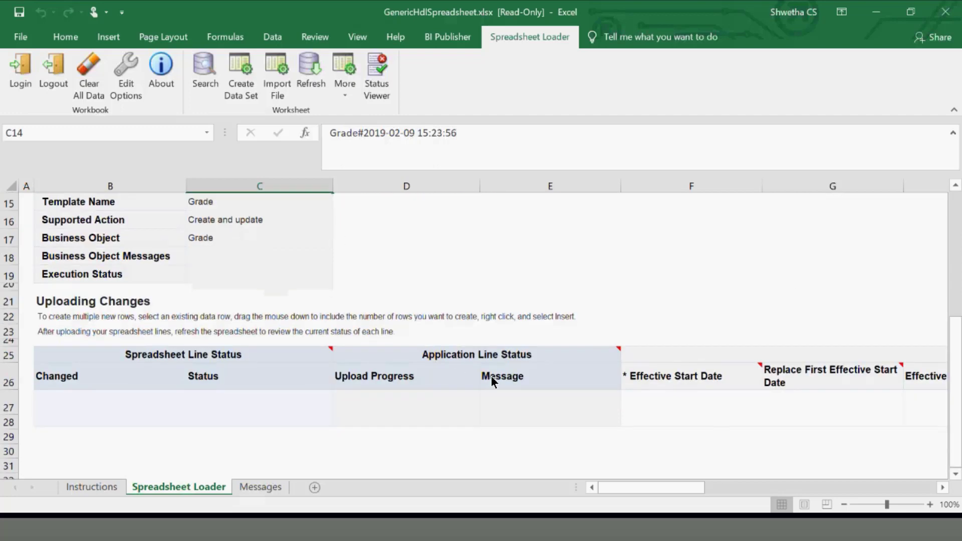
{"action": "left_click", "coordinate": [115, 224]}
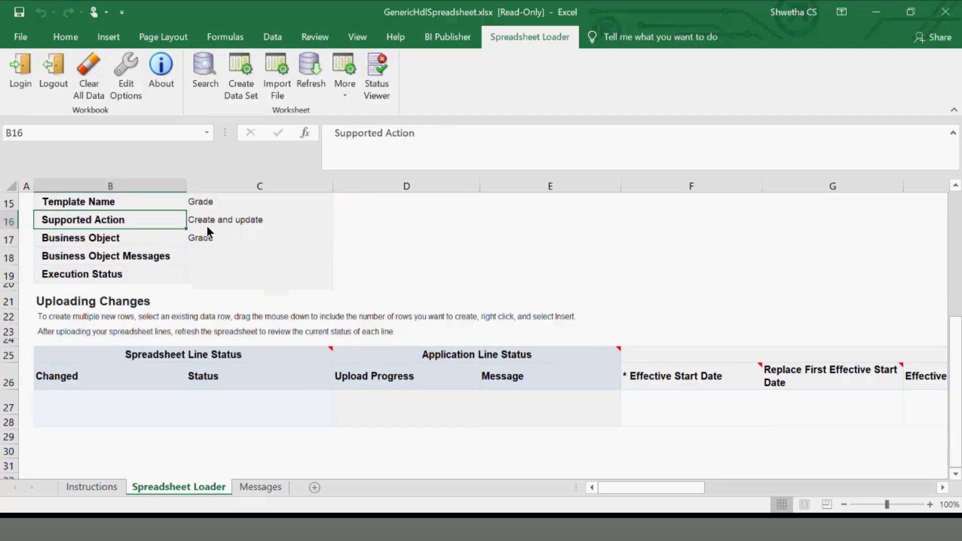
{"action": "left_click", "coordinate": [233, 218]}
{"action": "scroll", "coordinate": [301, 276], "scroll_direction": "up", "scroll_amount": 1}
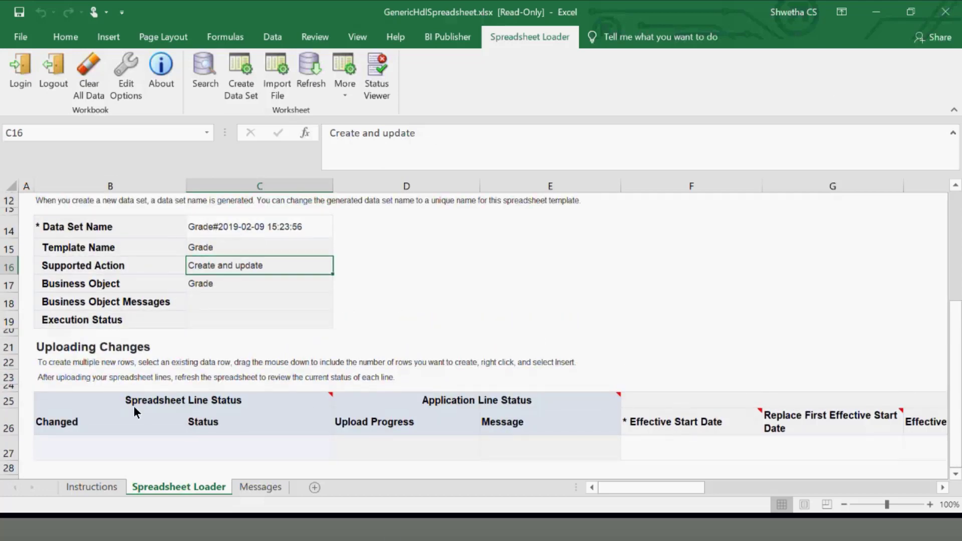
{"action": "left_click", "coordinate": [253, 288]}
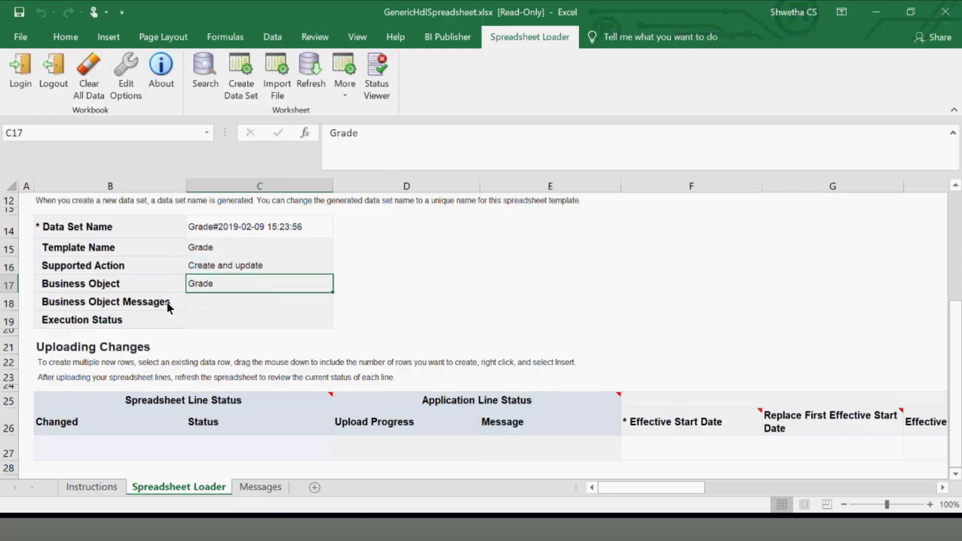
{"action": "left_click", "coordinate": [181, 289]}
{"action": "left_click", "coordinate": [201, 287]}
{"action": "left_click", "coordinate": [219, 322]}
{"action": "left_click", "coordinate": [225, 300]}
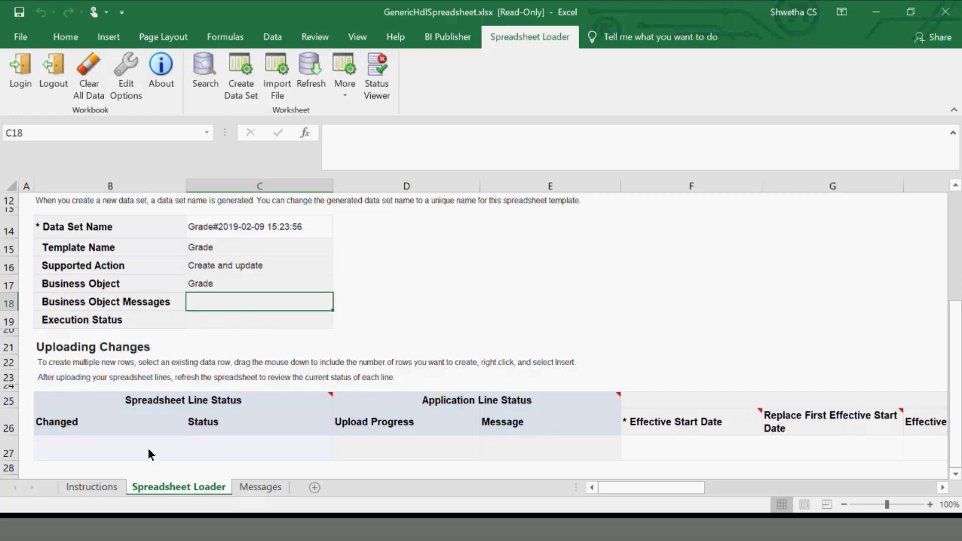
Step: Look at the Messages and Instructions sheets, and return to the Spreadsheet Loader sheet
{"action": "left_click", "coordinate": [268, 487]}
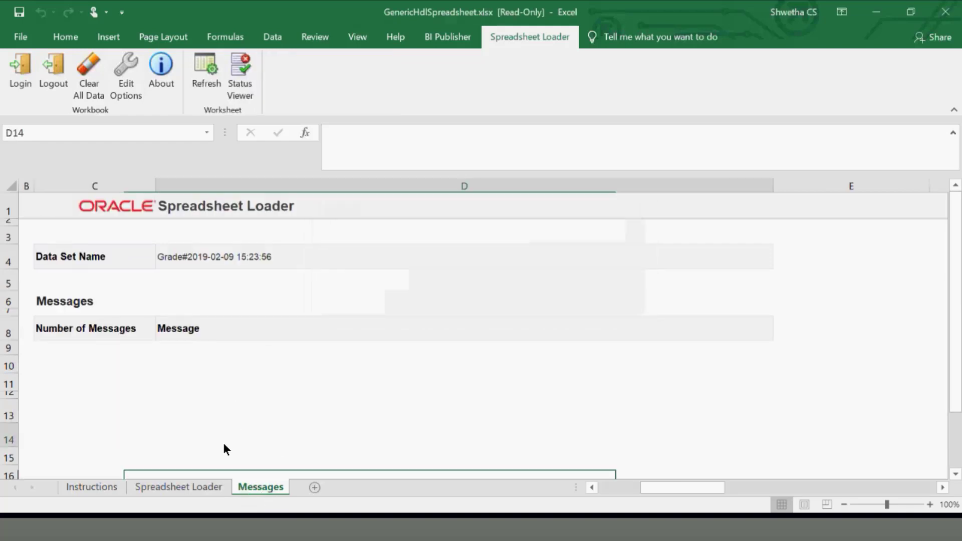
{"action": "left_click", "coordinate": [103, 486]}
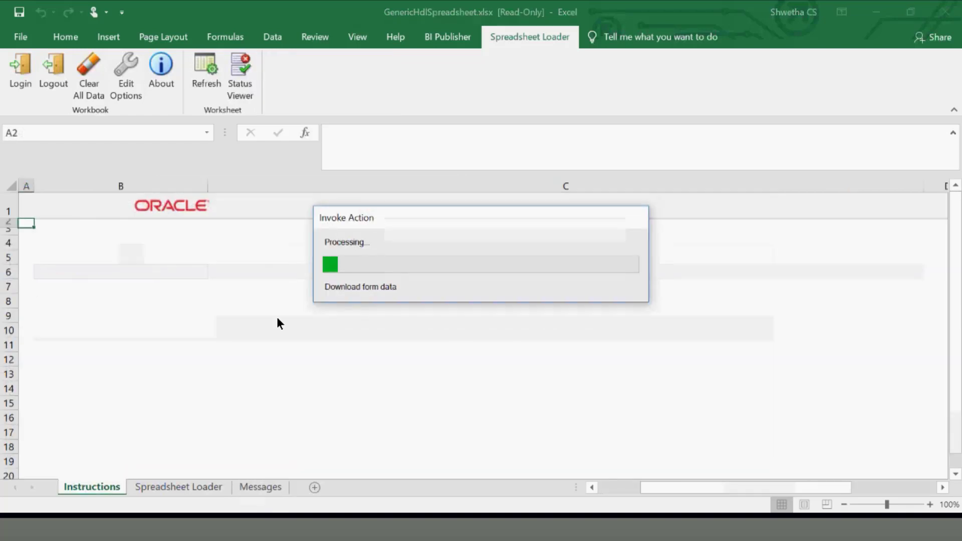
{"action": "left_click", "coordinate": [173, 489]}
{"action": "left_click", "coordinate": [549, 328]}
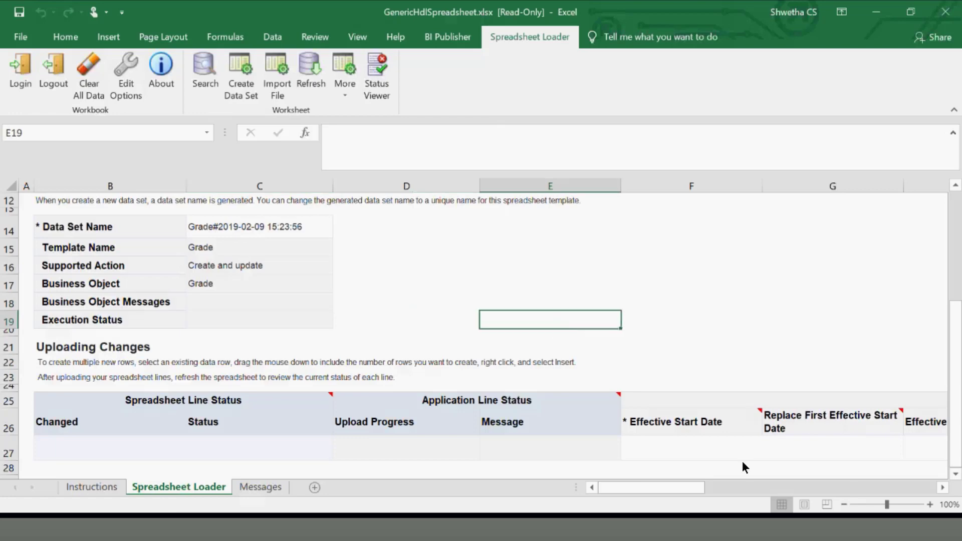
Step: Enter 2000-01-01 as the Effective Start Date in the first upload row, row 27
{"action": "left_click", "coordinate": [731, 456]}
{"action": "scroll", "coordinate": [646, 423], "scroll_direction": "down", "scroll_amount": 1}
{"action": "scroll", "coordinate": [646, 423], "scroll_direction": "down", "scroll_amount": 1}
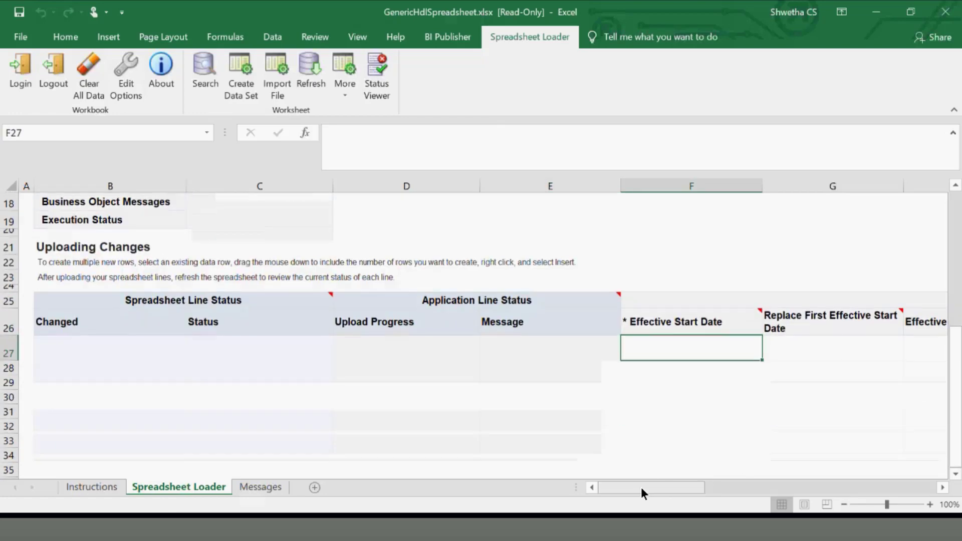
{"action": "mouse_move", "coordinate": [645, 488]}
{"action": "left_mouse_down"}
{"action": "mouse_move", "coordinate": [751, 489]}
{"action": "mouse_move", "coordinate": [633, 486]}
{"action": "left_mouse_up"}
{"action": "left_click", "coordinate": [634, 488]}
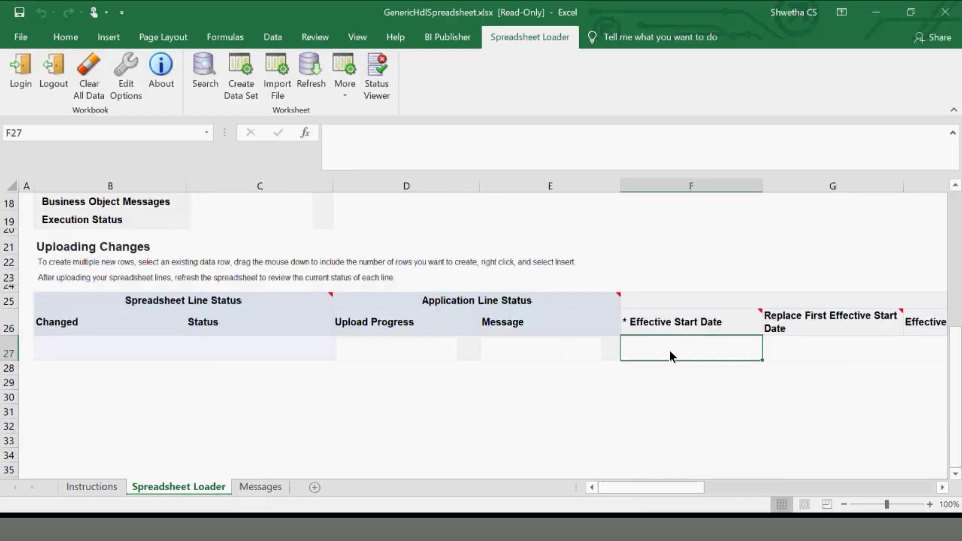
{"action": "type", "text": "2000-01-01"}
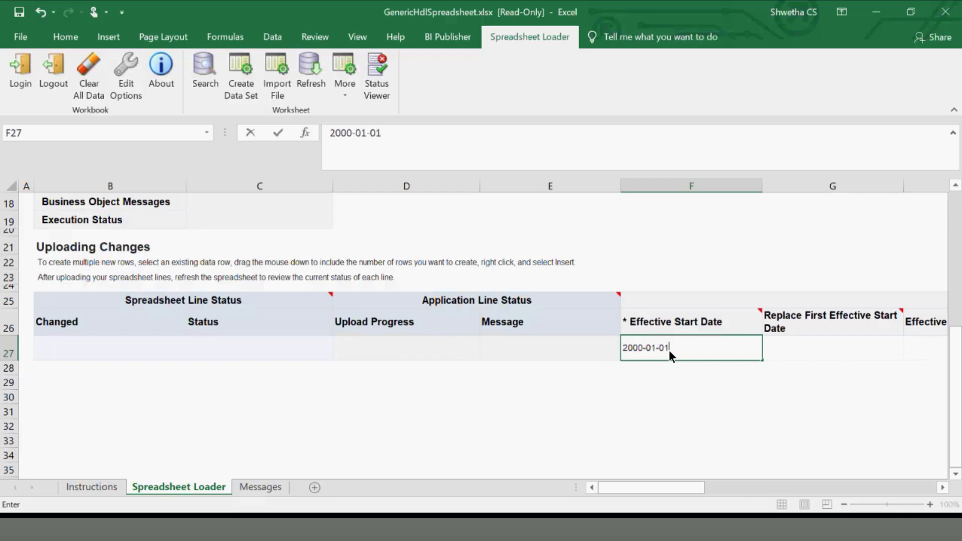
{"action": "key", "text": "Tab"}
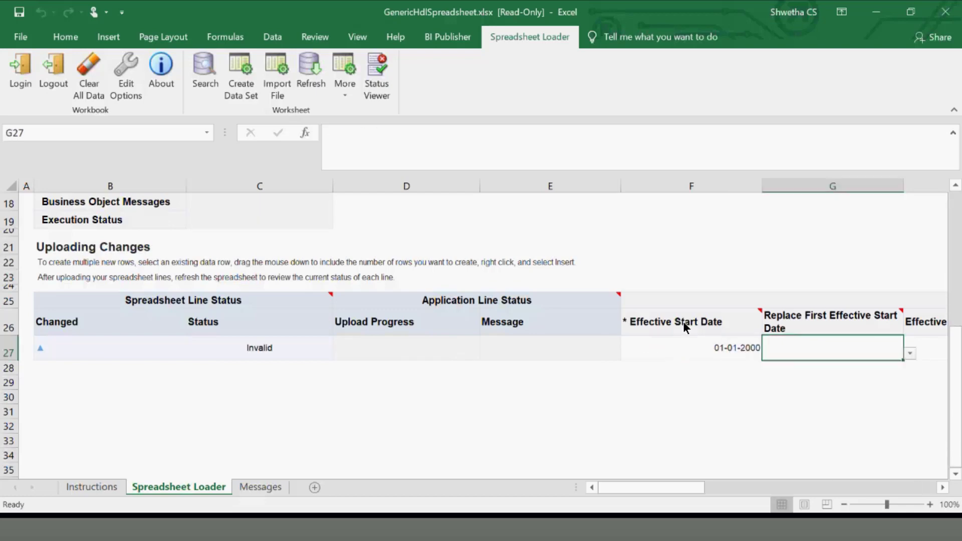
Step: Check the format of the Effective Start Date in row 27 and select the adjacent Replace First Effective Start Date cell
{"action": "left_click", "coordinate": [705, 355]}
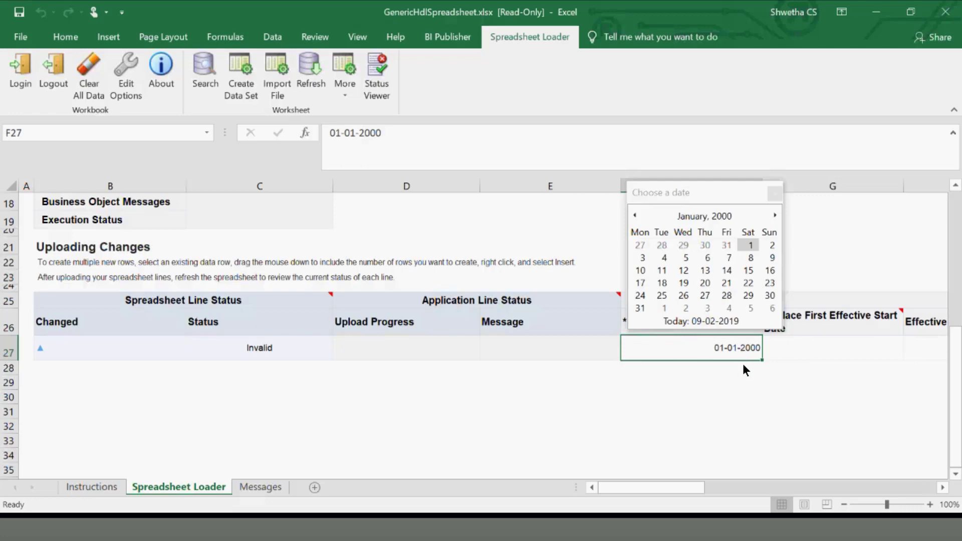
{"action": "left_click", "coordinate": [722, 395]}
{"action": "left_click", "coordinate": [709, 347]}
{"action": "left_click", "coordinate": [772, 399]}
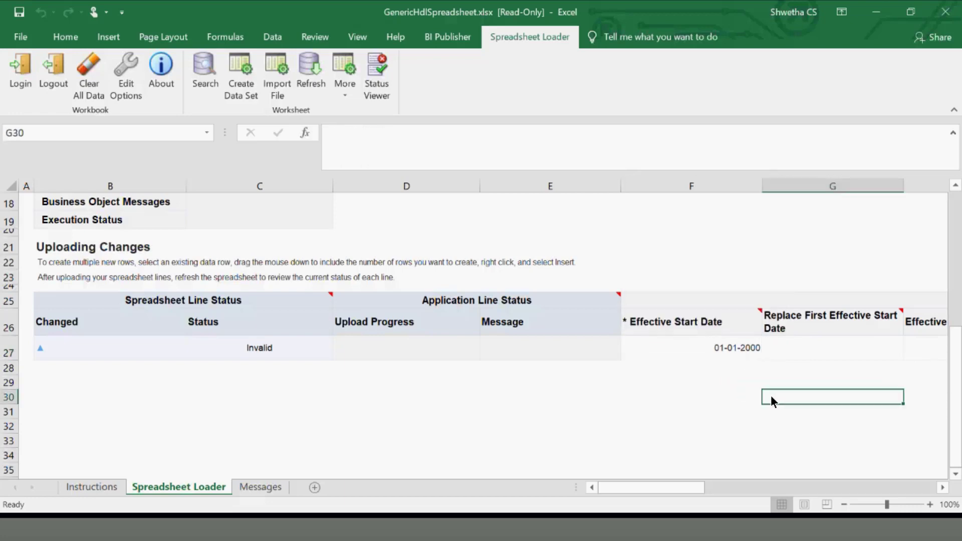
{"action": "left_click", "coordinate": [704, 381]}
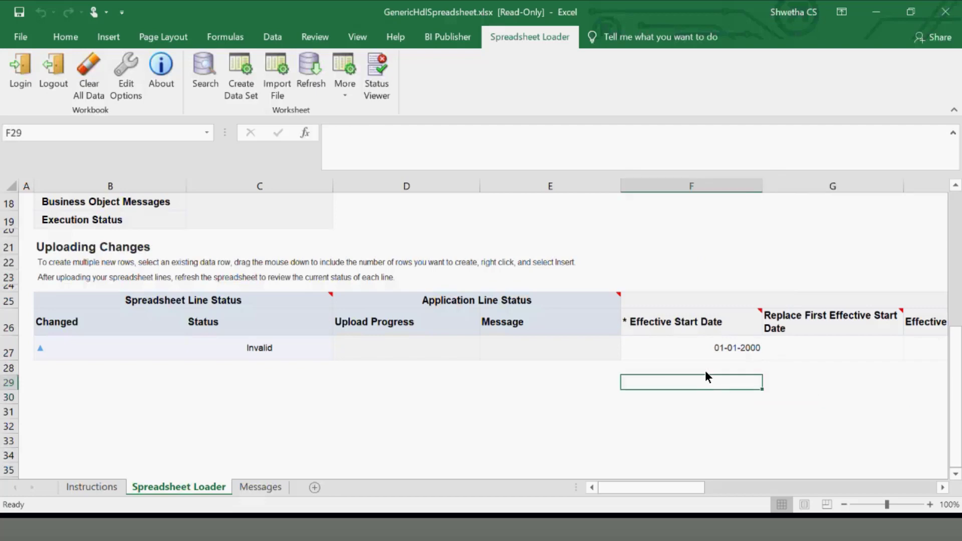
{"action": "left_click", "coordinate": [706, 348]}
{"action": "left_click", "coordinate": [660, 415]}
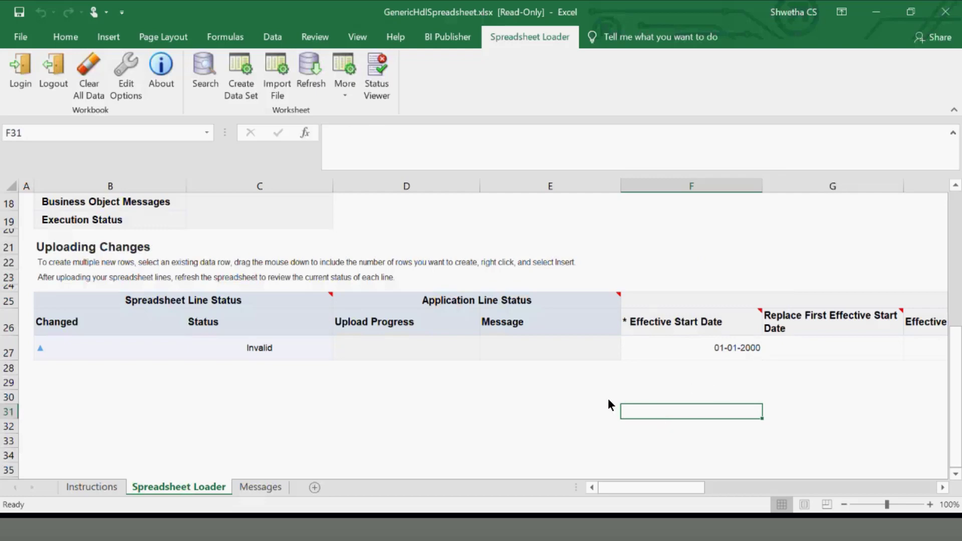
{"action": "left_click", "coordinate": [813, 357]}
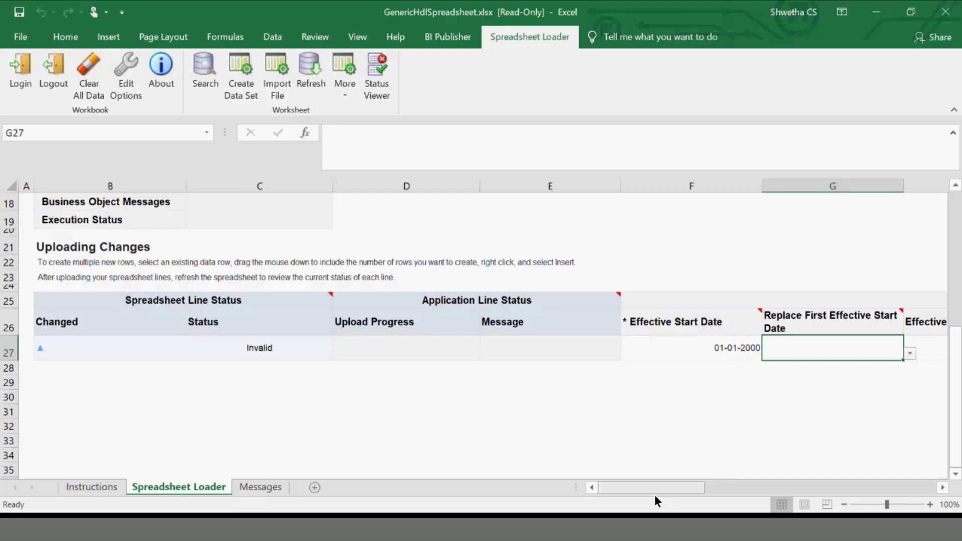
Step: Set Replace First Effective Start Date to No in row 27
{"action": "left_click_drag", "start_coordinate": [653, 482], "coordinate": [676, 483]}
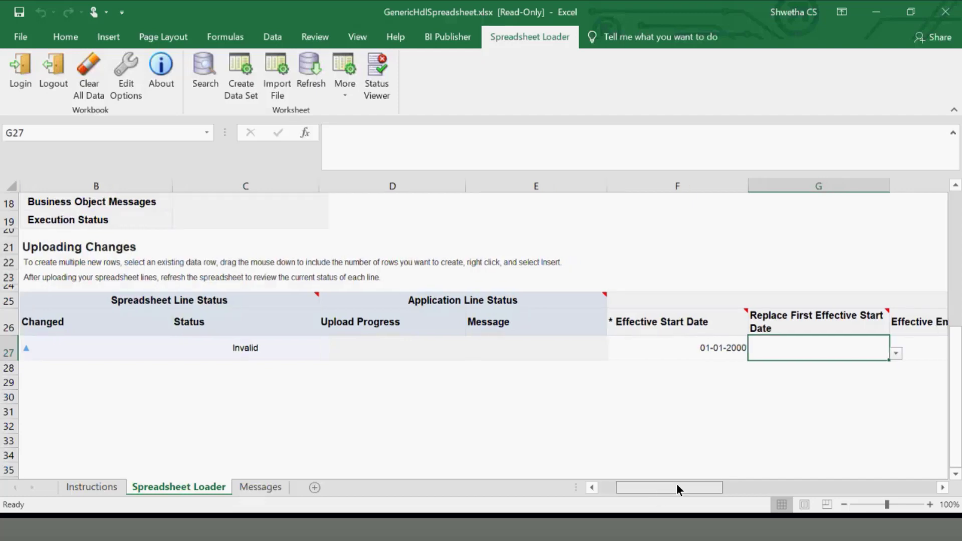
{"action": "left_click", "coordinate": [894, 353]}
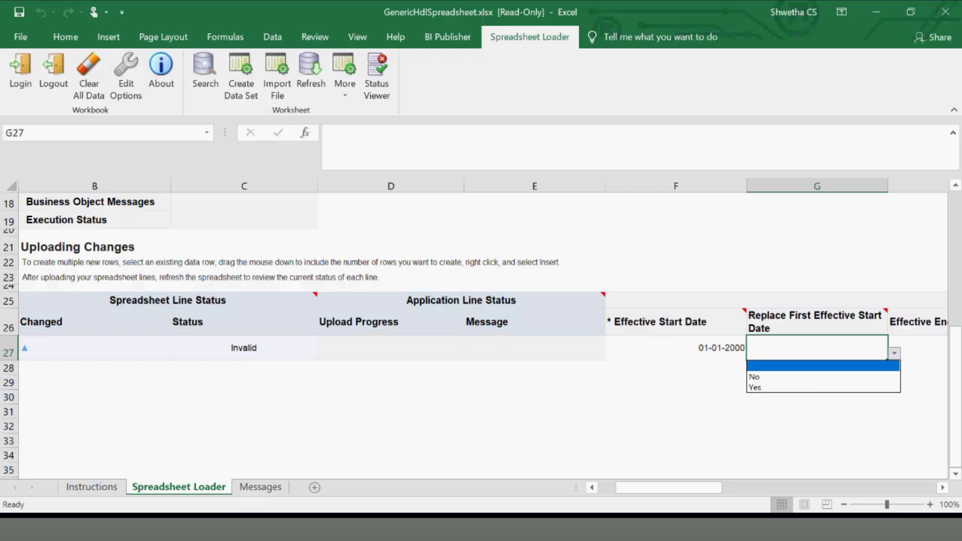
{"action": "left_click", "coordinate": [896, 354]}
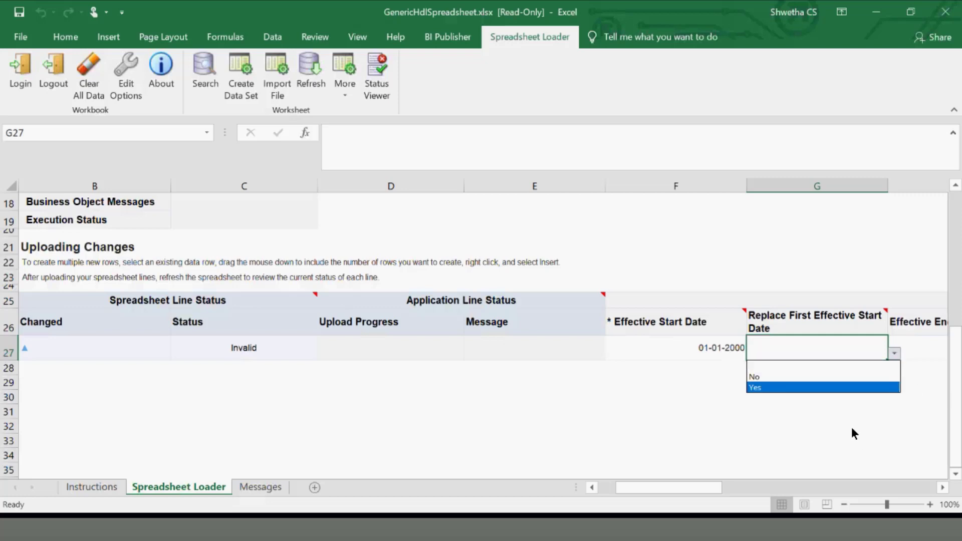
{"action": "left_click", "coordinate": [757, 379]}
Step: Examine the required Set Code, Grade Code and Grade Name cells in row 27 and the row's Spreadsheet Line Status
{"action": "left_click_drag", "start_coordinate": [673, 488], "coordinate": [730, 484]}
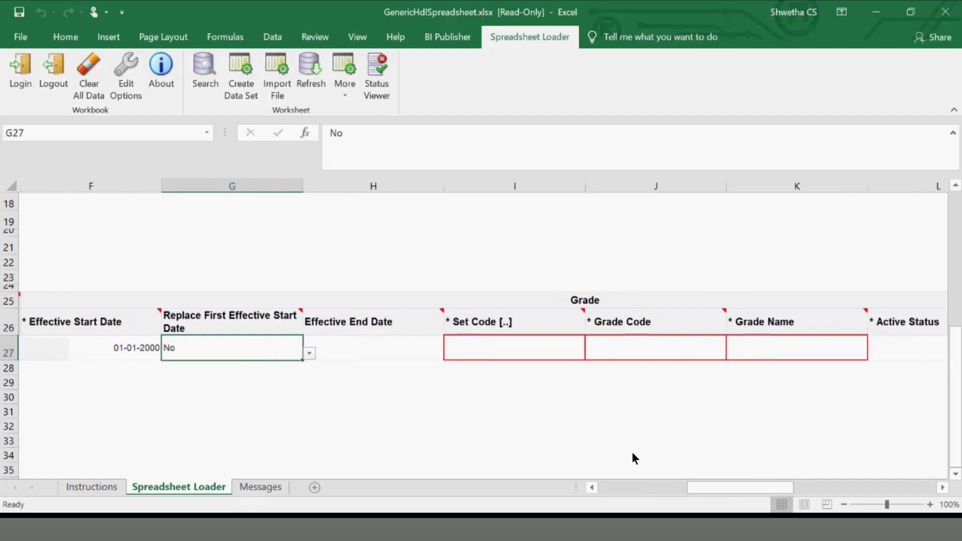
{"action": "left_click", "coordinate": [515, 347]}
{"action": "left_click", "coordinate": [667, 343]}
{"action": "left_click", "coordinate": [777, 346]}
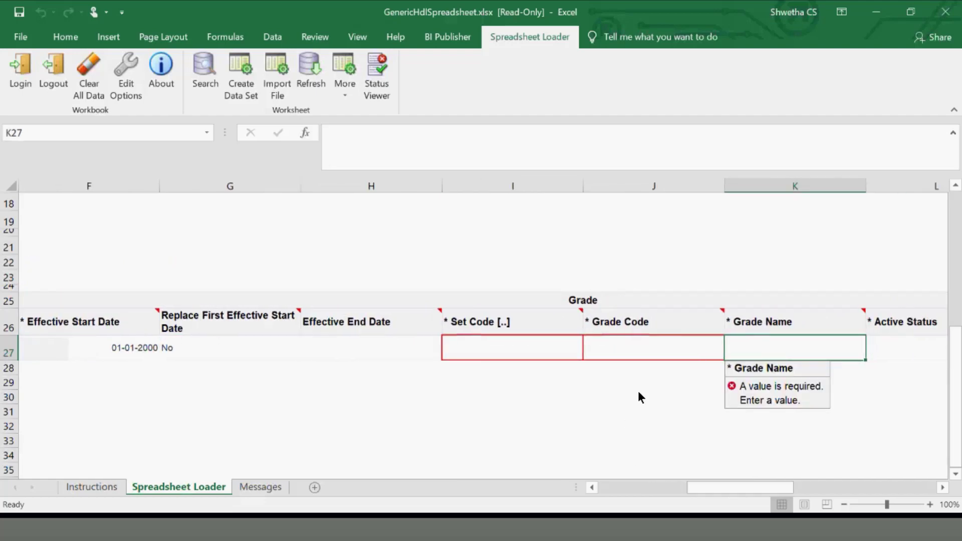
{"action": "left_click", "coordinate": [532, 353]}
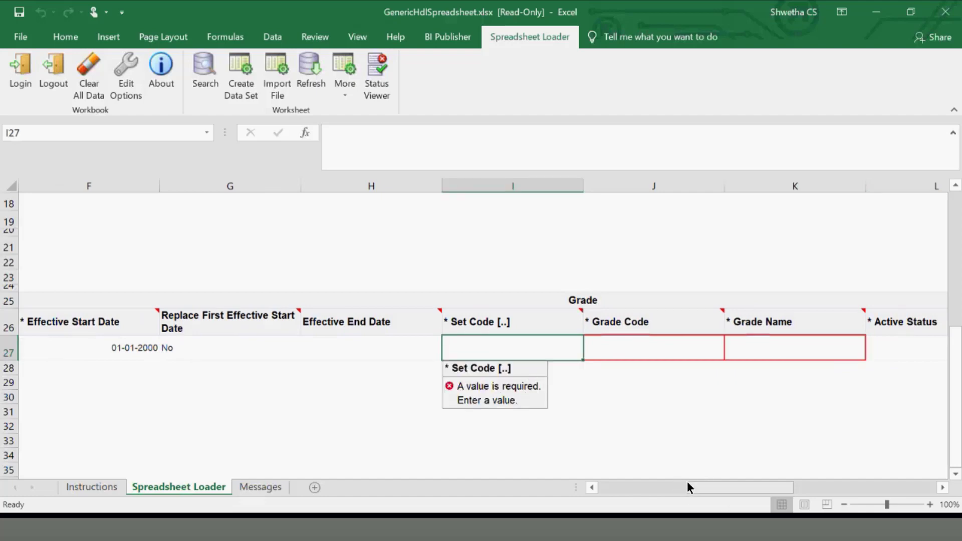
{"action": "left_click_drag", "start_coordinate": [699, 485], "coordinate": [628, 494]}
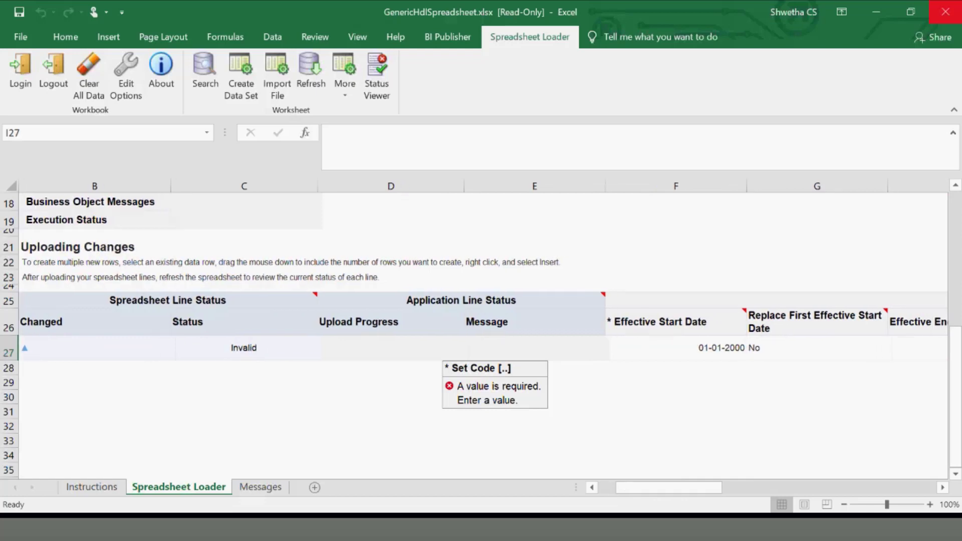
{"action": "left_click", "coordinate": [217, 357]}
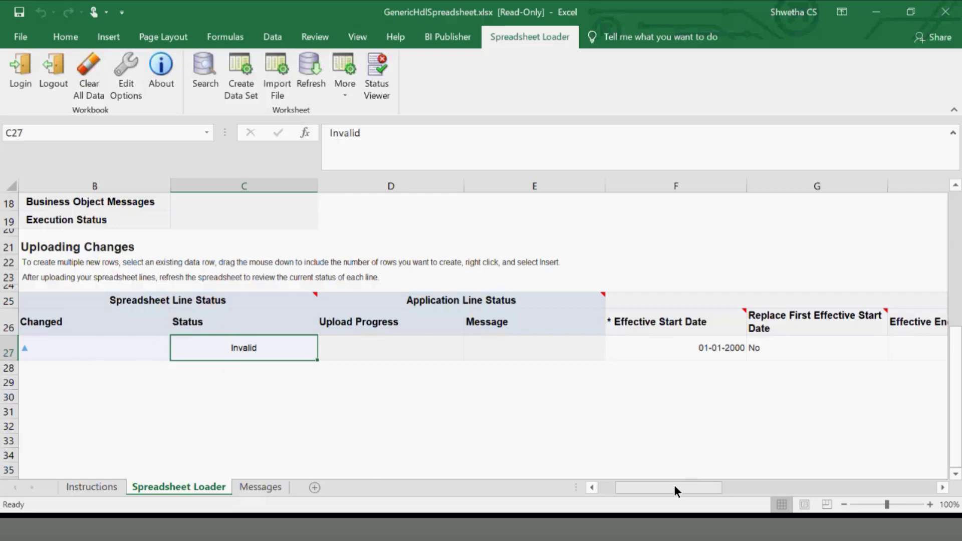
{"action": "left_click_drag", "start_coordinate": [674, 485], "coordinate": [742, 484]}
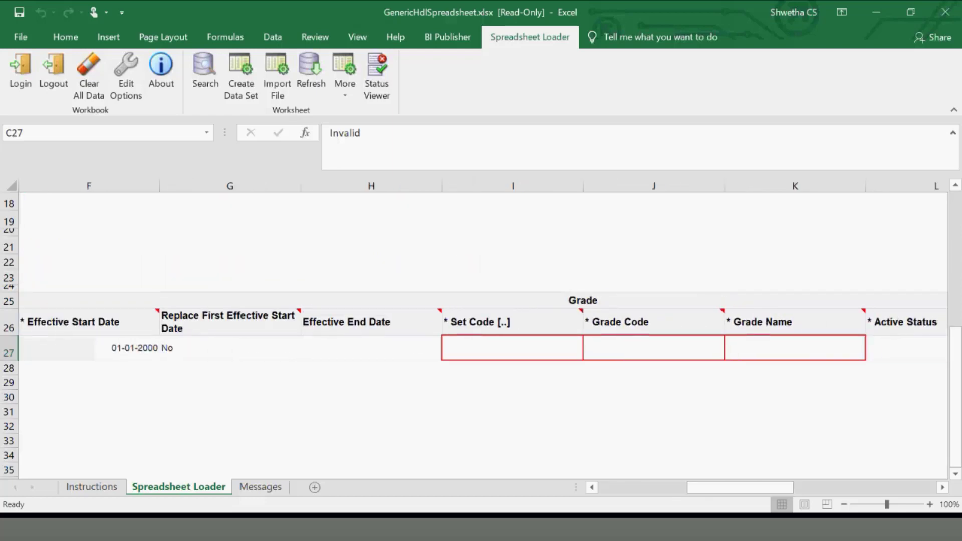
Step: Leave Effective End Date empty and enter COMMON as the Set Code in row 27
{"action": "left_click", "coordinate": [396, 348]}
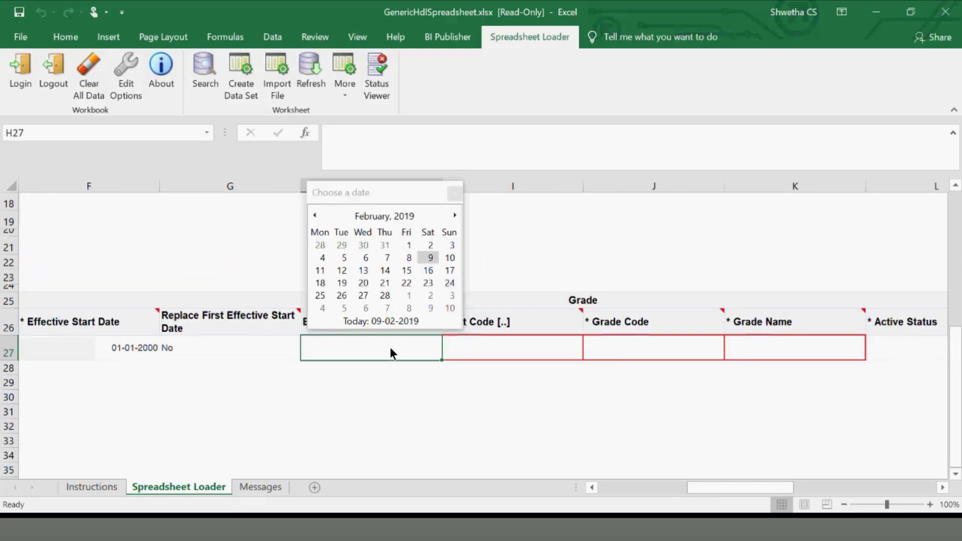
{"action": "left_click", "coordinate": [518, 437]}
{"action": "left_click", "coordinate": [505, 349]}
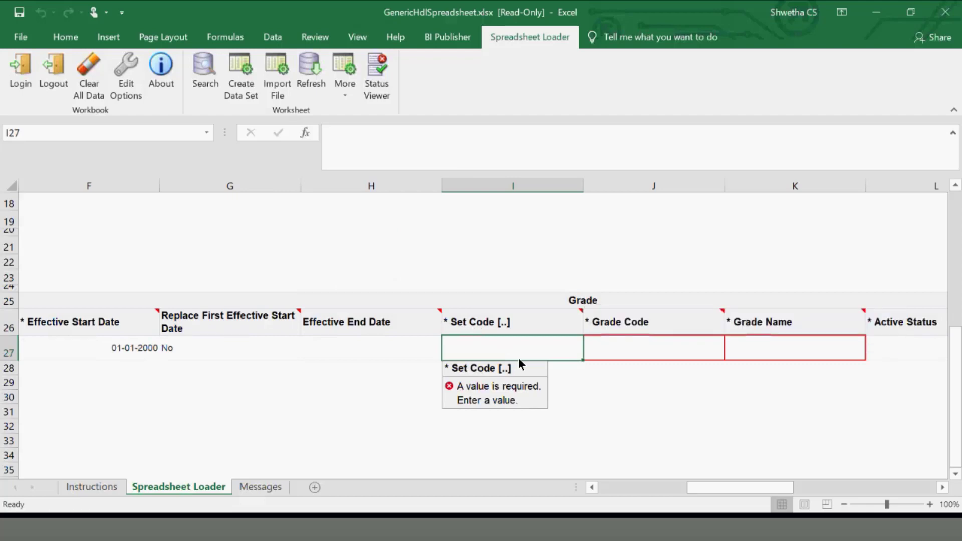
{"action": "type", "text": "COMMON"}
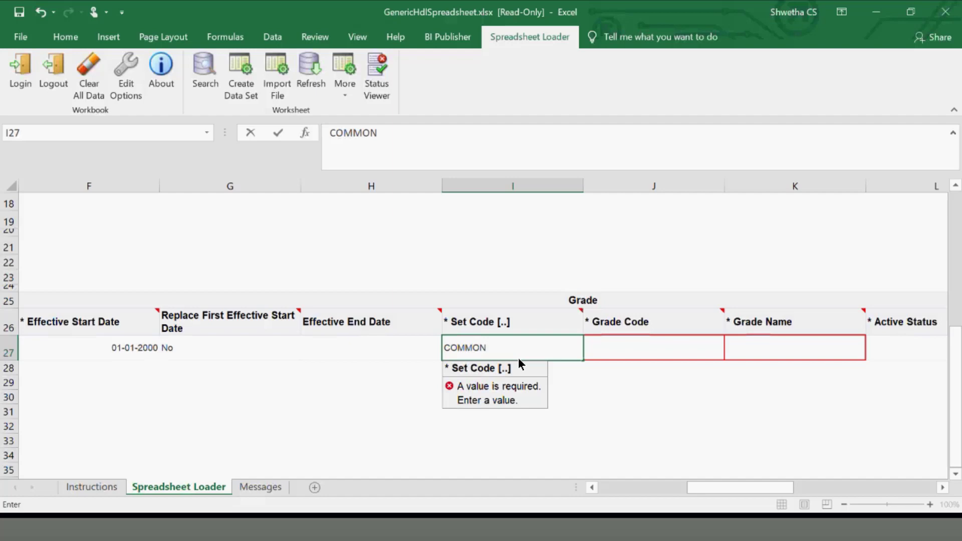
{"action": "key", "text": "Tab"}
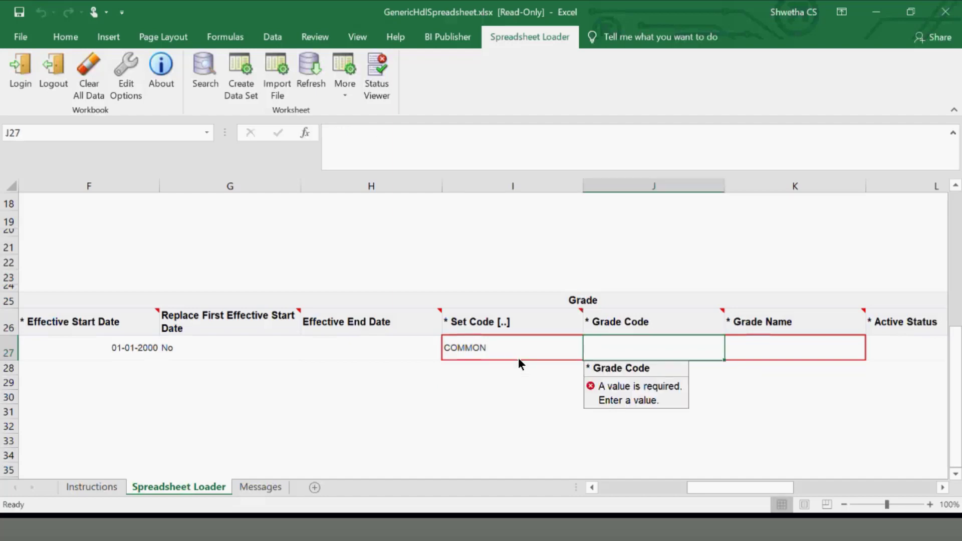
Step: Enter "Grade test 01" as both the Grade Code and the Grade Name in row 27
{"action": "left_click", "coordinate": [497, 397]}
{"action": "left_click", "coordinate": [503, 347]}
{"action": "left_click", "coordinate": [661, 347]}
{"action": "type", "text": "Grade "}
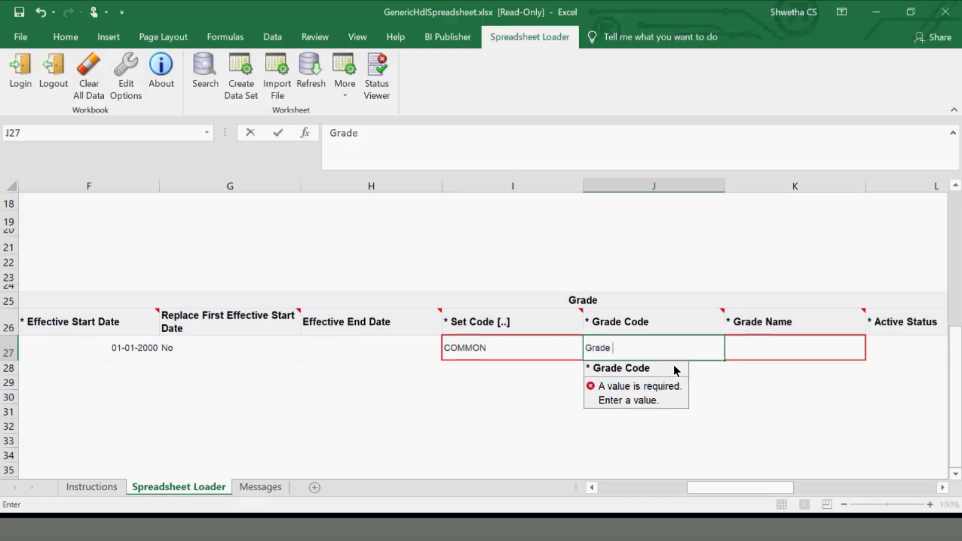
{"action": "type", "text": "test 01"}
{"action": "key", "text": "Tab"}
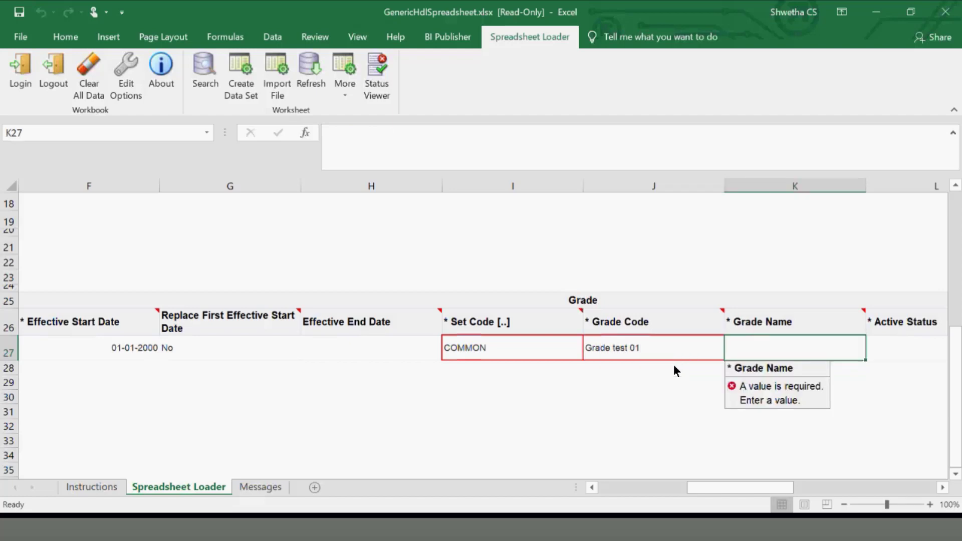
{"action": "type", "text": "Grade te"}
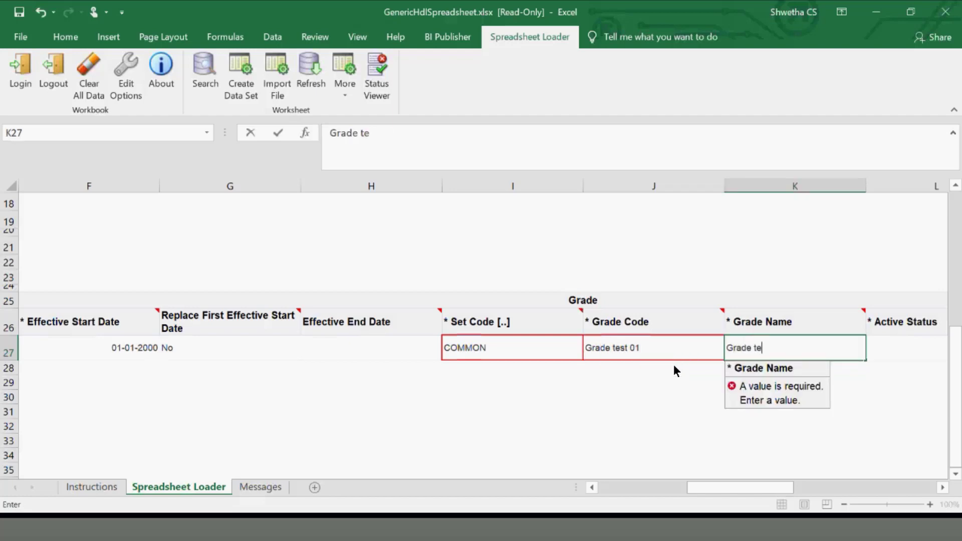
{"action": "type", "text": "st 01"}
{"action": "key", "text": "Tab"}
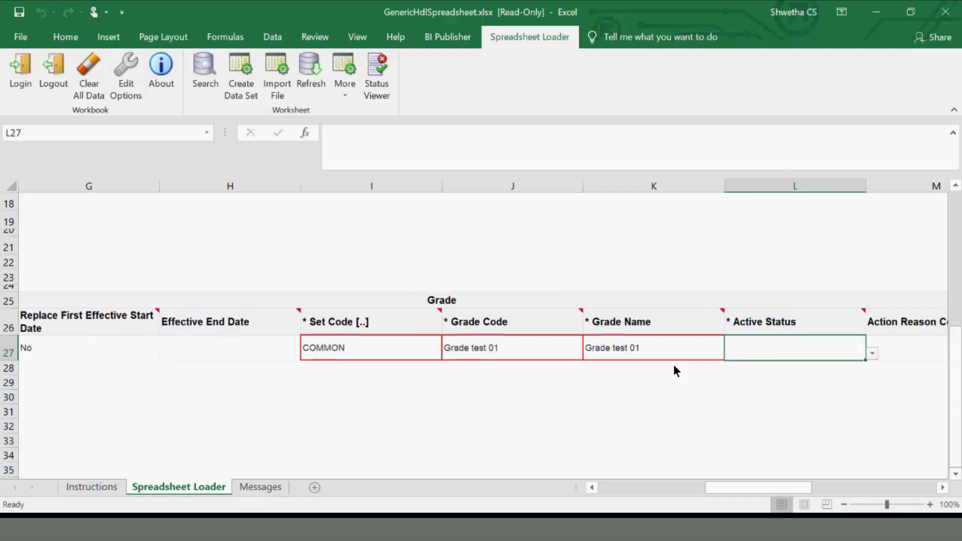
Step: Set the Active Status in row 27 to Active and check the row's Spreadsheet Line Status
{"action": "left_click", "coordinate": [872, 353]}
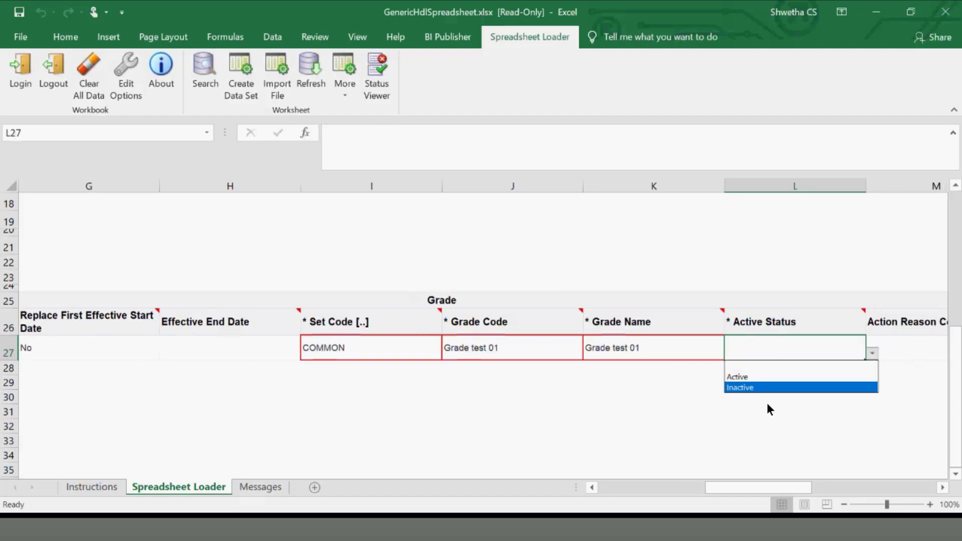
{"action": "left_click", "coordinate": [744, 376]}
{"action": "left_click_drag", "start_coordinate": [762, 487], "coordinate": [577, 488]}
{"action": "left_click", "coordinate": [796, 346]}
{"action": "left_click", "coordinate": [573, 441]}
{"action": "left_click", "coordinate": [222, 348]}
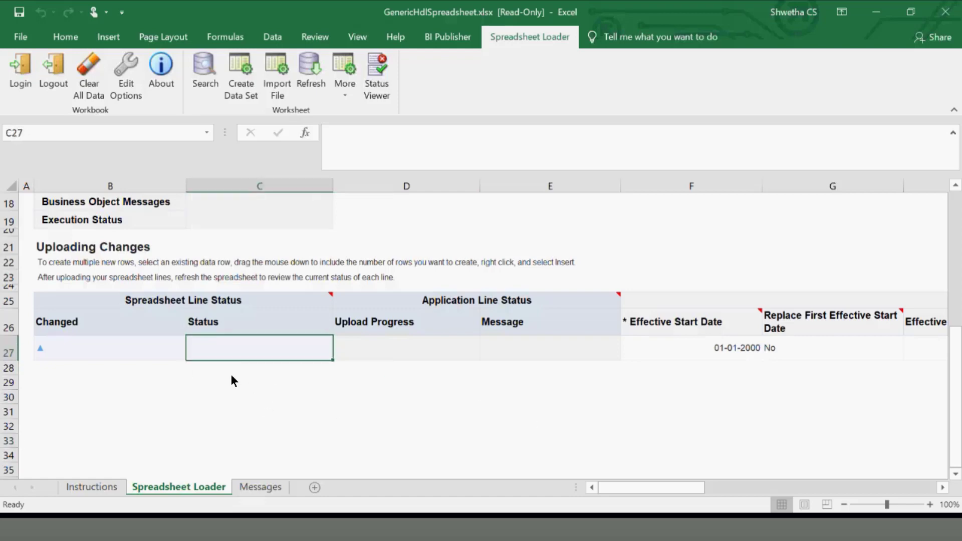
Step: Review the filled-in grade row and look at the Save and Upload commands available for the data set
{"action": "left_click_drag", "start_coordinate": [620, 483], "coordinate": [679, 495]}
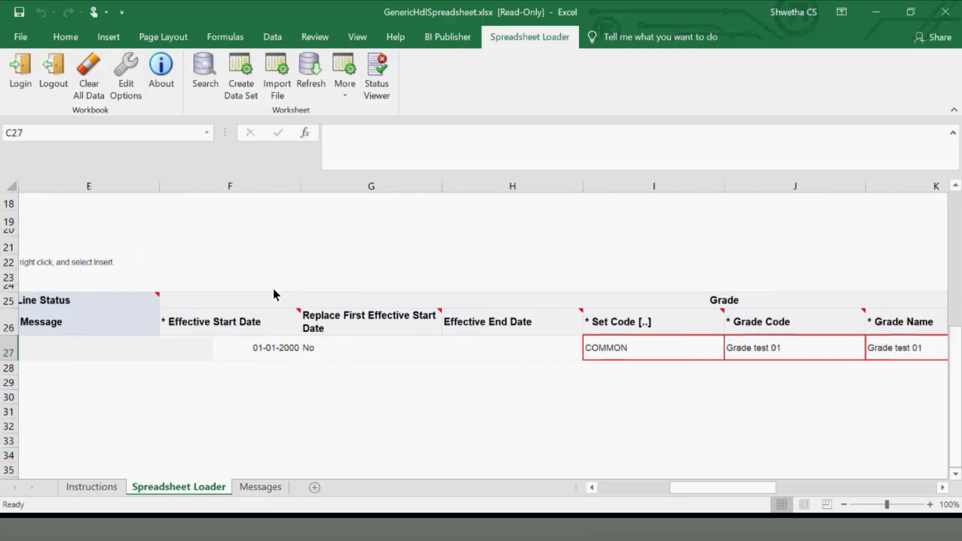
{"action": "left_click", "coordinate": [305, 277]}
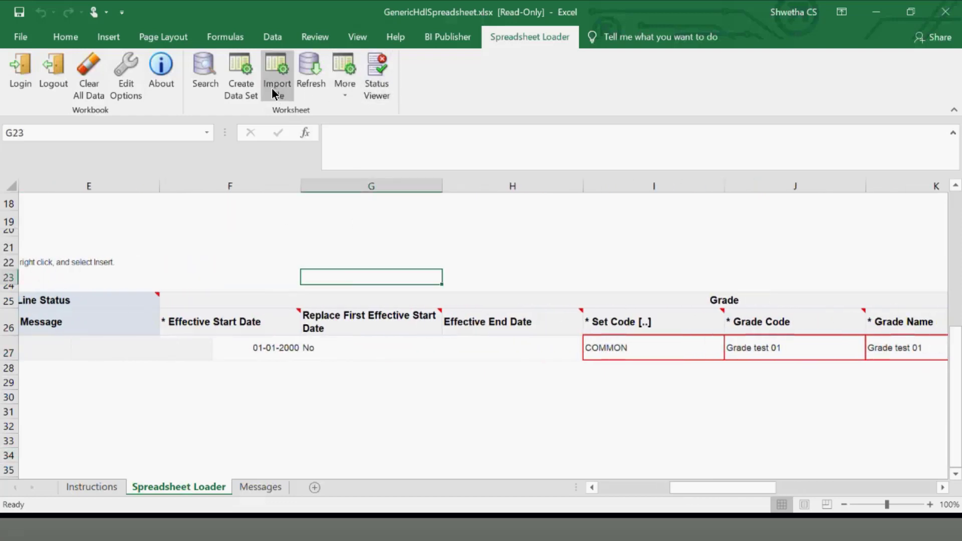
{"action": "left_click", "coordinate": [349, 87]}
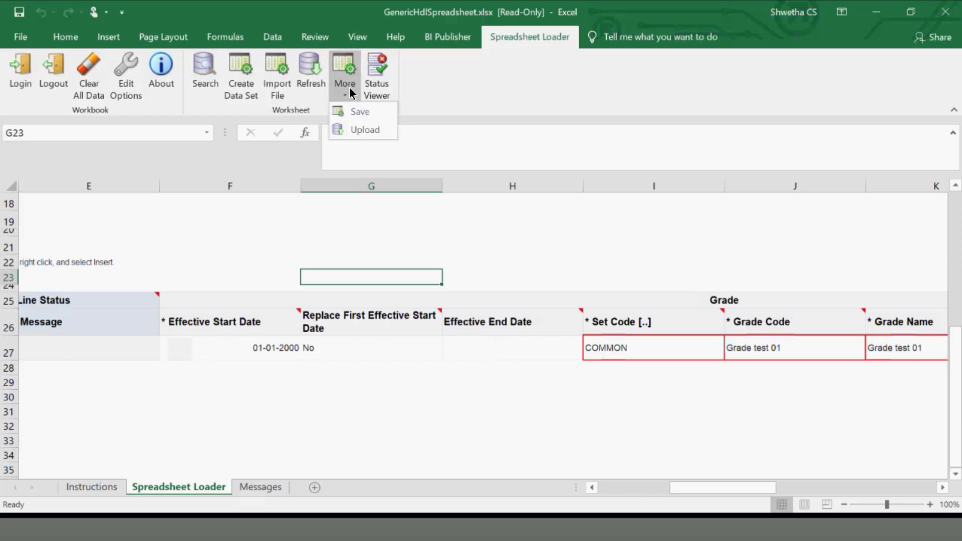
{"action": "left_click", "coordinate": [358, 129]}
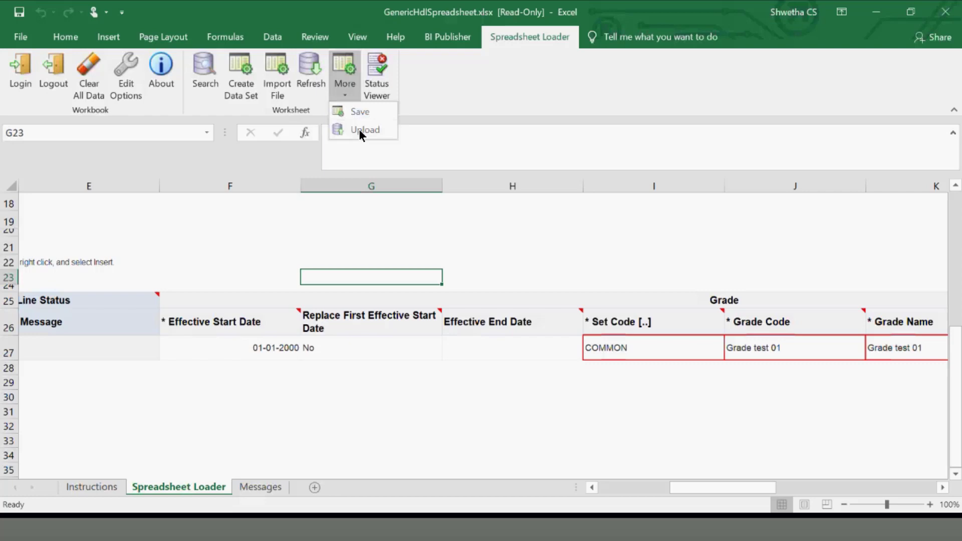
Step: Upload the grade data set with subsequent rows continuing on failure, and acknowledge the import and load request message
{"action": "left_click_drag", "start_coordinate": [681, 486], "coordinate": [647, 486]}
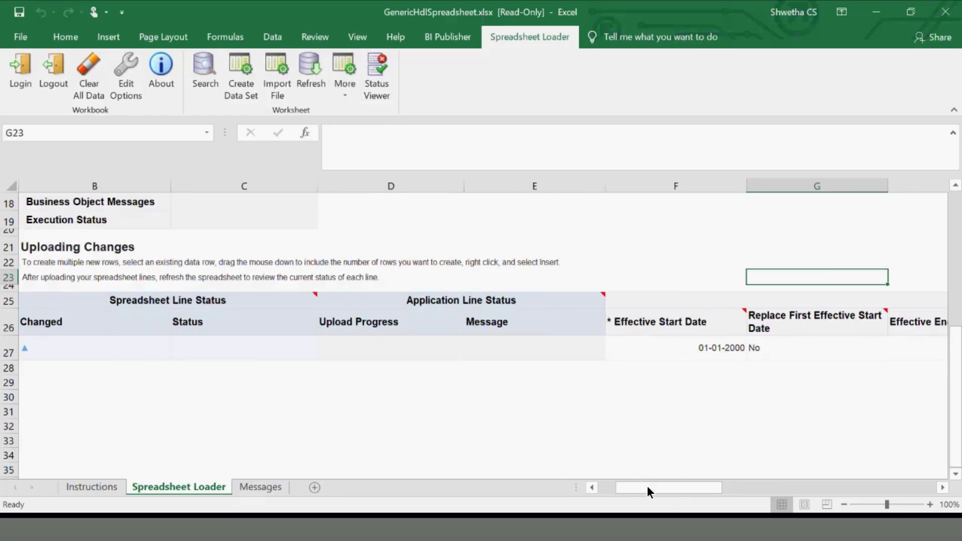
{"action": "scroll", "coordinate": [251, 350], "scroll_direction": "up", "scroll_amount": 2}
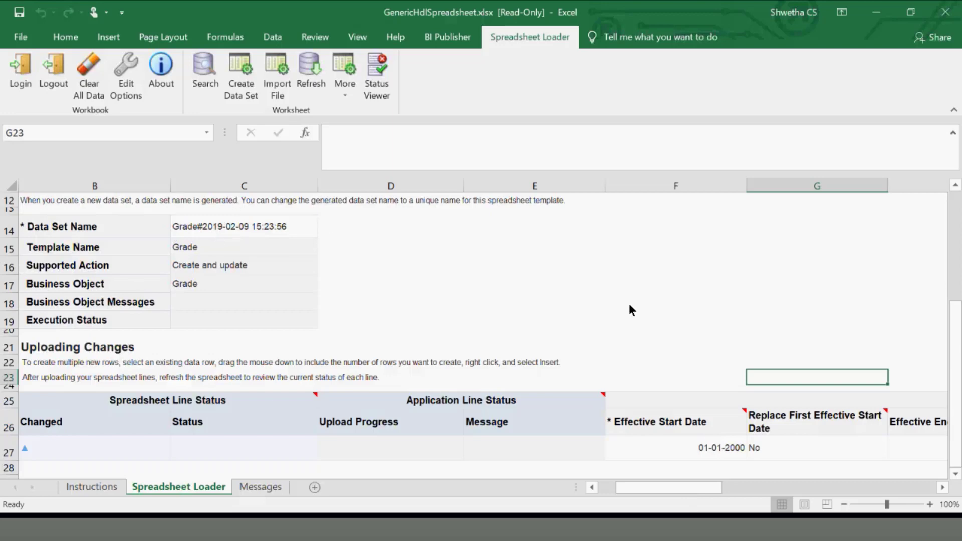
{"action": "left_click", "coordinate": [353, 82]}
{"action": "left_click", "coordinate": [362, 131]}
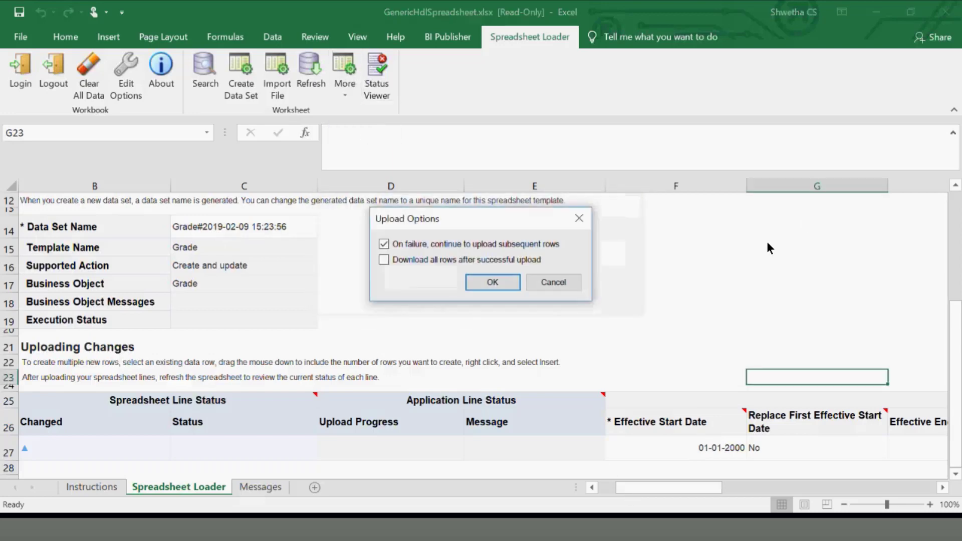
{"action": "left_click", "coordinate": [482, 284]}
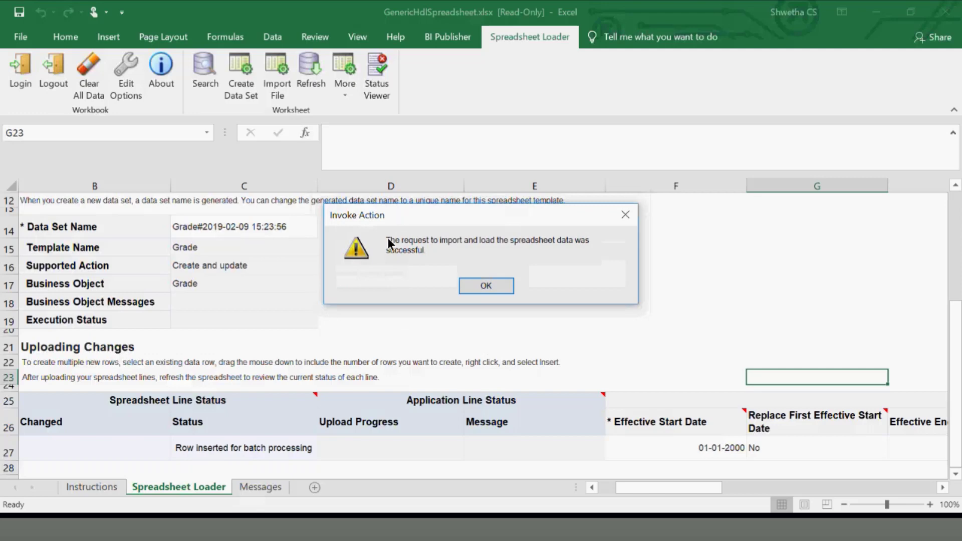
{"action": "left_click_drag", "start_coordinate": [386, 240], "coordinate": [570, 243]}
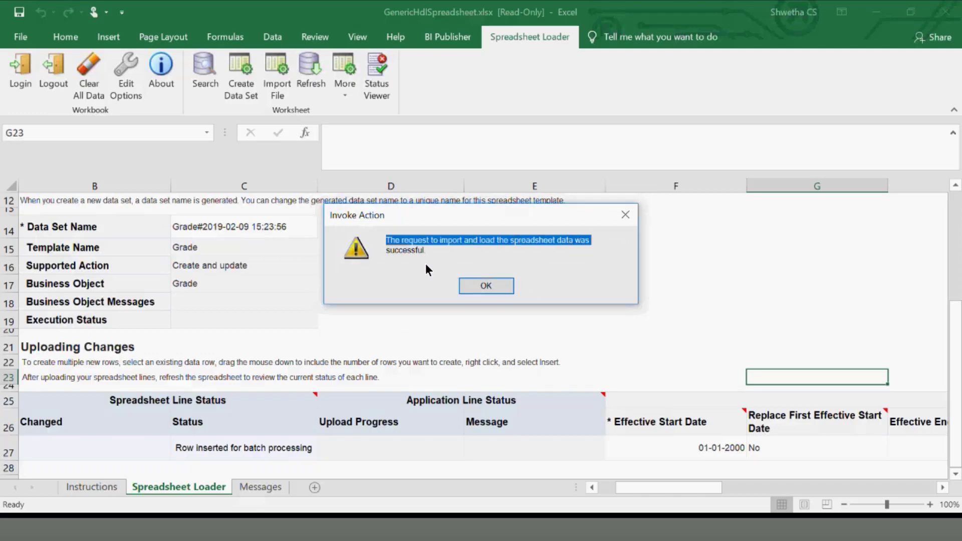
{"action": "left_click", "coordinate": [485, 285]}
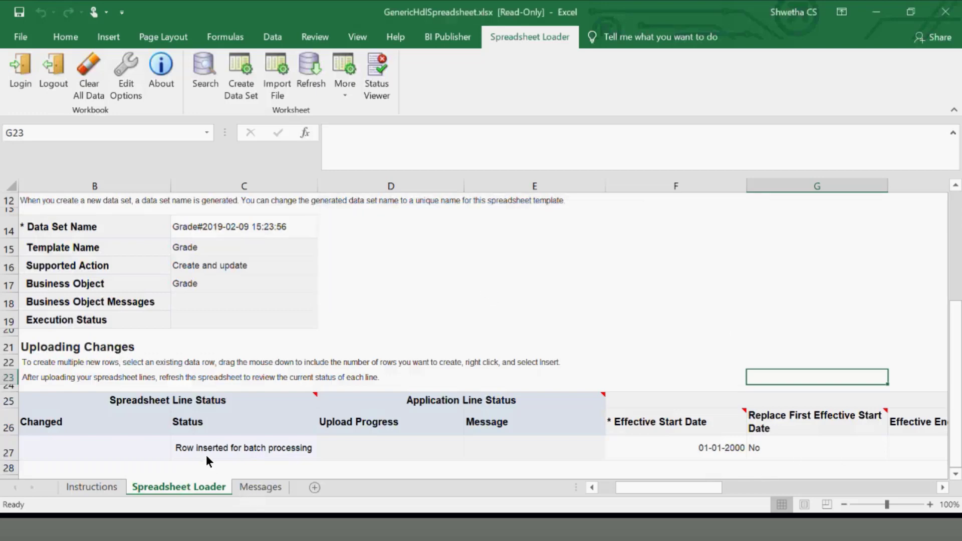
Step: Switch to the Oracle HCM application in the browser and open the Import and Load Data page
{"action": "left_click", "coordinate": [495, 530]}
{"action": "scroll", "coordinate": [353, 197], "scroll_direction": "up", "scroll_amount": 20}
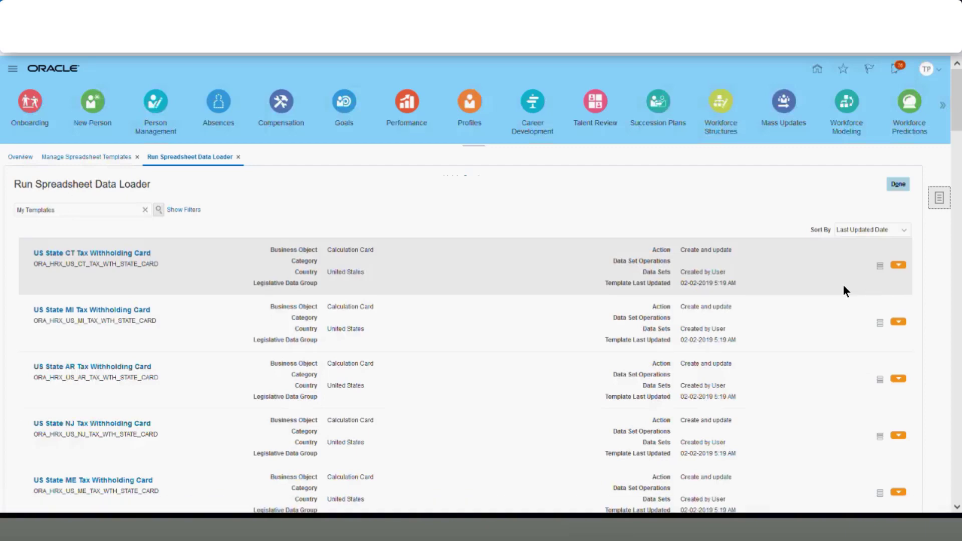
{"action": "left_click", "coordinate": [939, 198]}
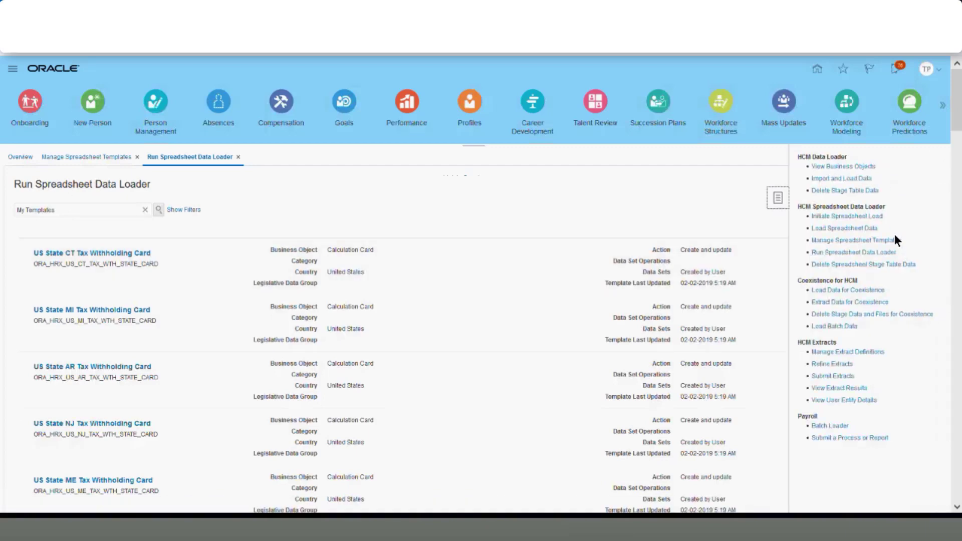
{"action": "left_click", "coordinate": [829, 179]}
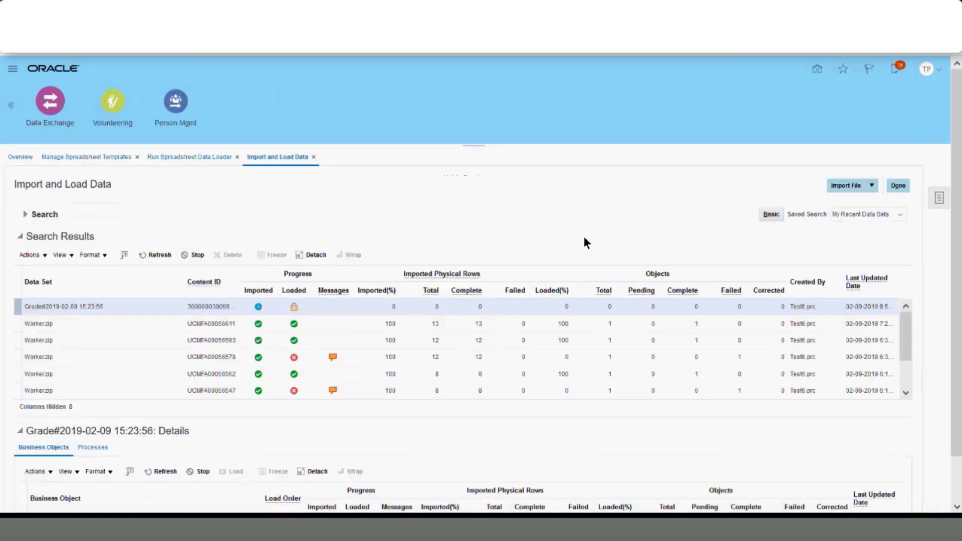
Step: Compare the newest data set's name in the import results with the Data Set Name in the Excel sheet
{"action": "left_click_drag", "start_coordinate": [53, 306], "coordinate": [26, 308]}
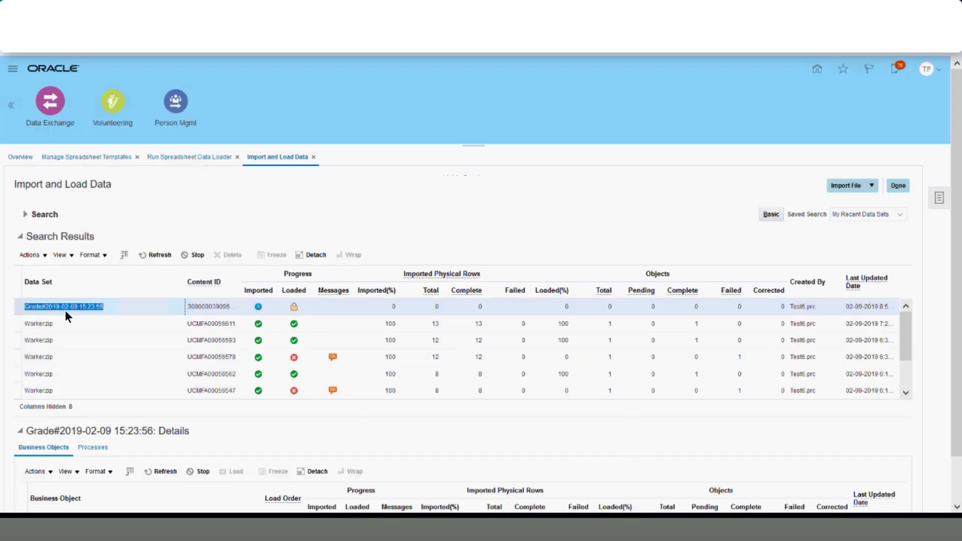
{"action": "left_click", "coordinate": [92, 308]}
{"action": "key", "text": "alt+Tab"}
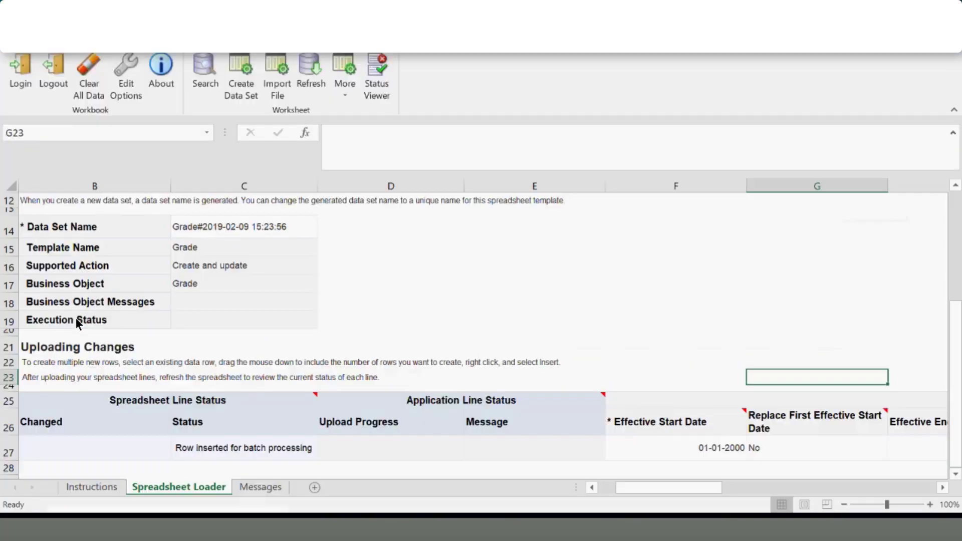
{"action": "left_click", "coordinate": [286, 231]}
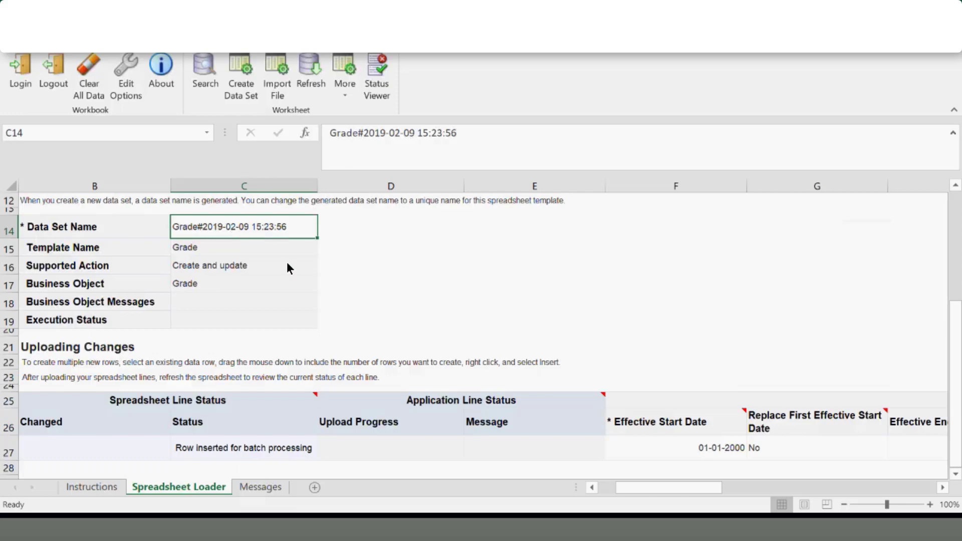
Step: Switch back to Oracle HCM and refresh the import results to track the progress of the newest grade data set
{"action": "key", "text": "alt+Tab"}
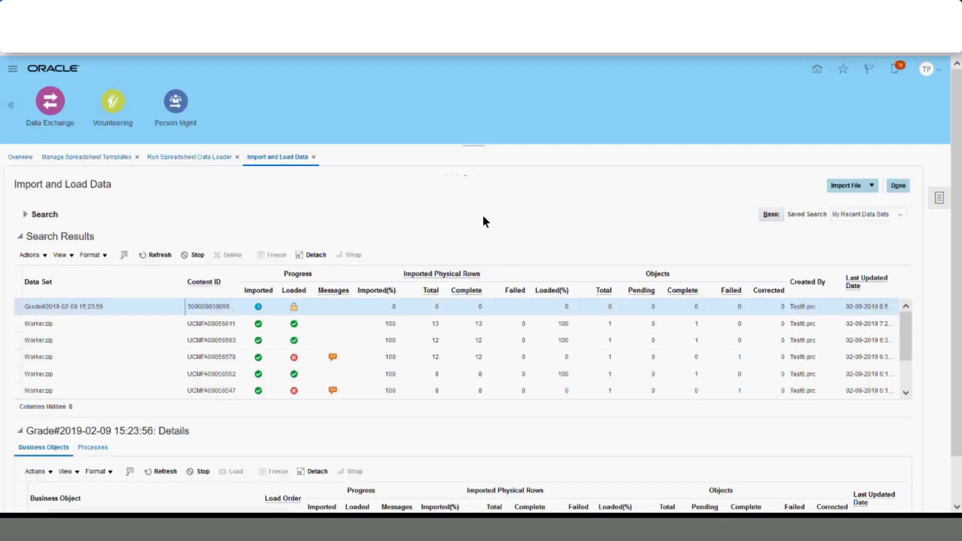
{"action": "left_click", "coordinate": [156, 255]}
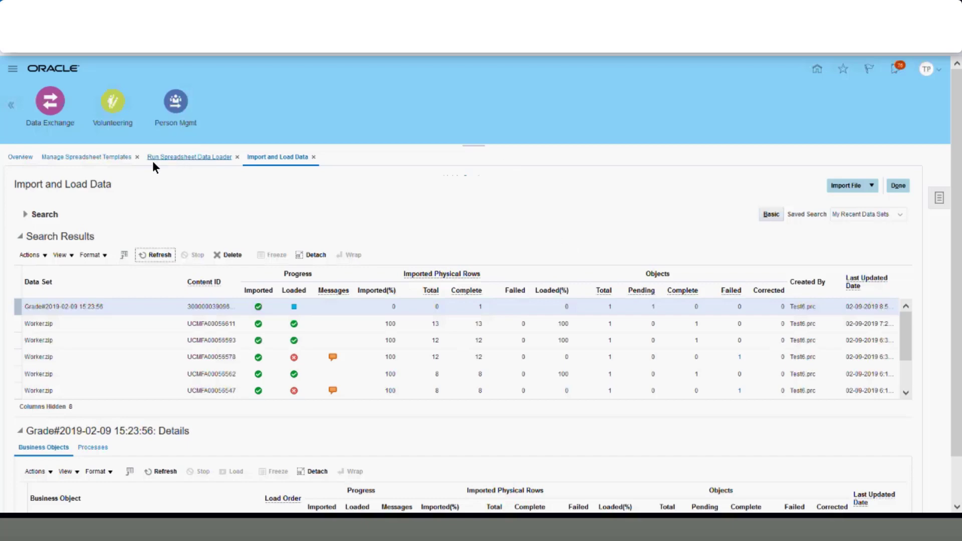
{"action": "left_click", "coordinate": [150, 257]}
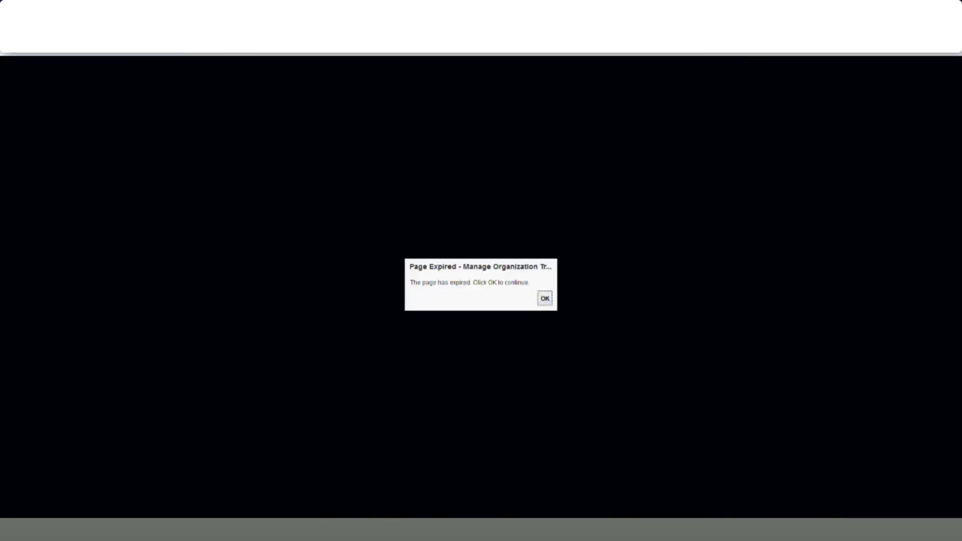
Step: Acknowledge the expired page and go to Manage Grades under Workforce Structures
{"action": "left_click", "coordinate": [545, 299]}
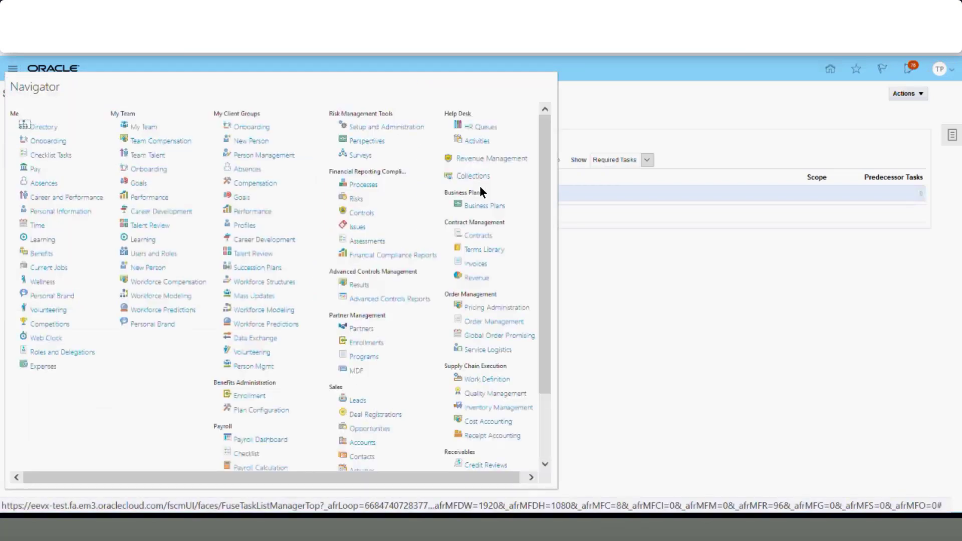
{"action": "mouse_move", "coordinate": [542, 155]}
{"action": "left_mouse_down"}
{"action": "mouse_move", "coordinate": [545, 182]}
{"action": "mouse_move", "coordinate": [549, 151]}
{"action": "left_mouse_up"}
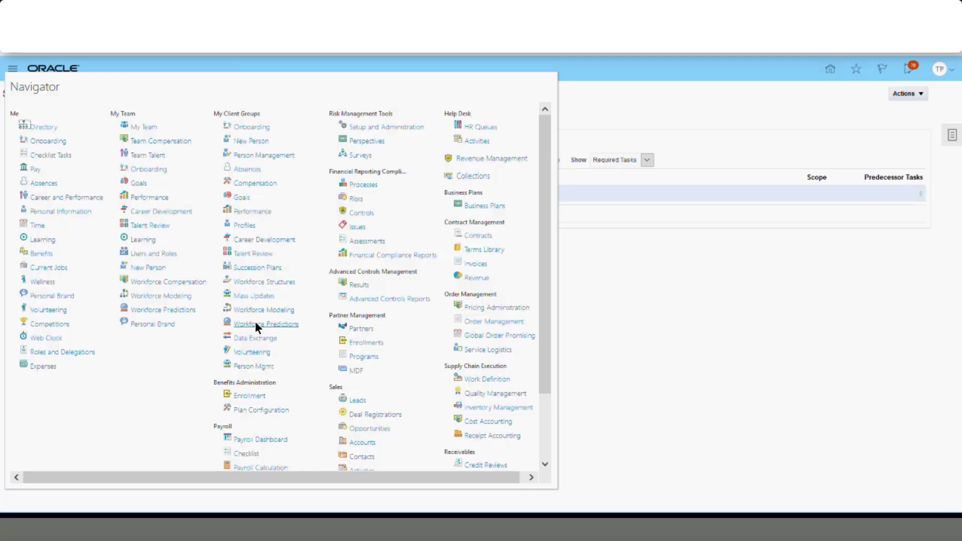
{"action": "left_click", "coordinate": [270, 282]}
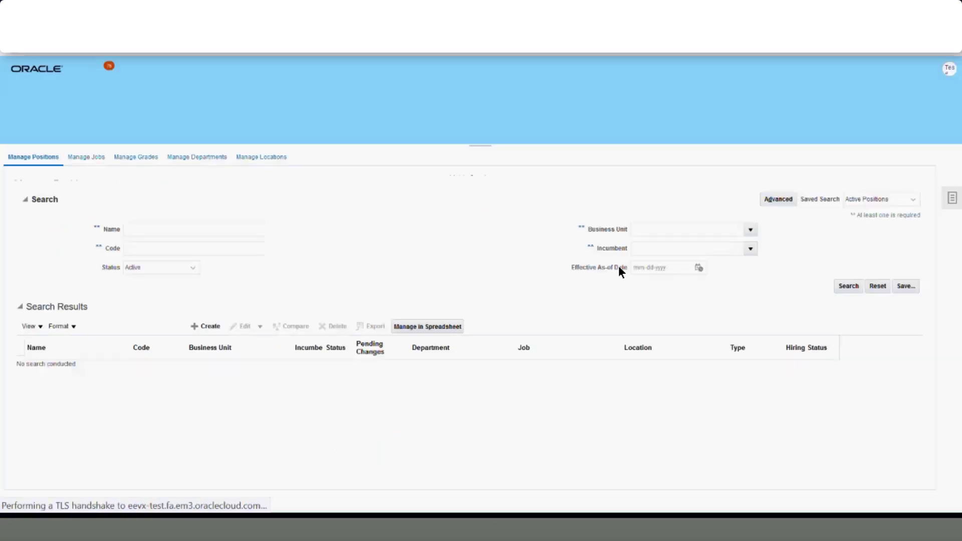
{"action": "left_click", "coordinate": [135, 158]}
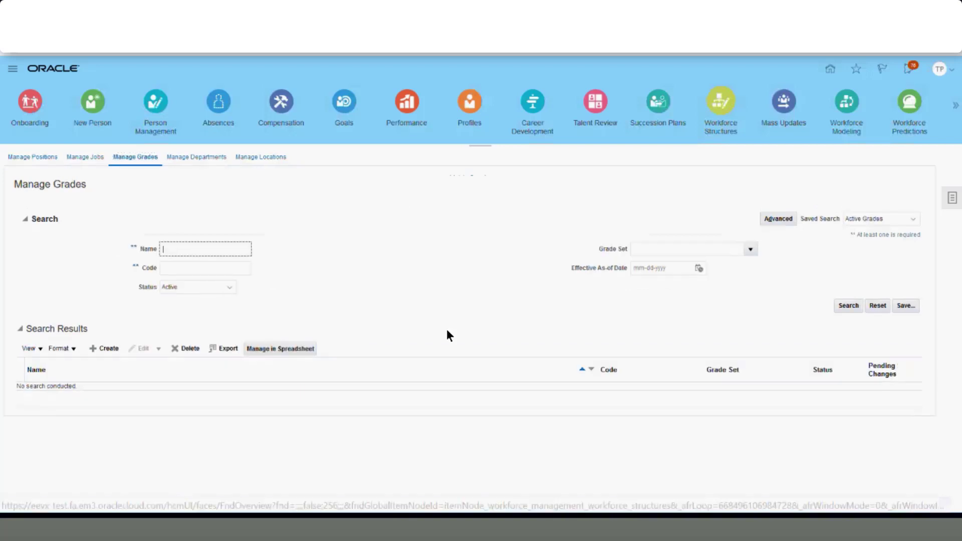
Step: Search the grades by the name "Grade test 01" and compare the codes of the matching records
{"action": "type", "text": "Grade"}
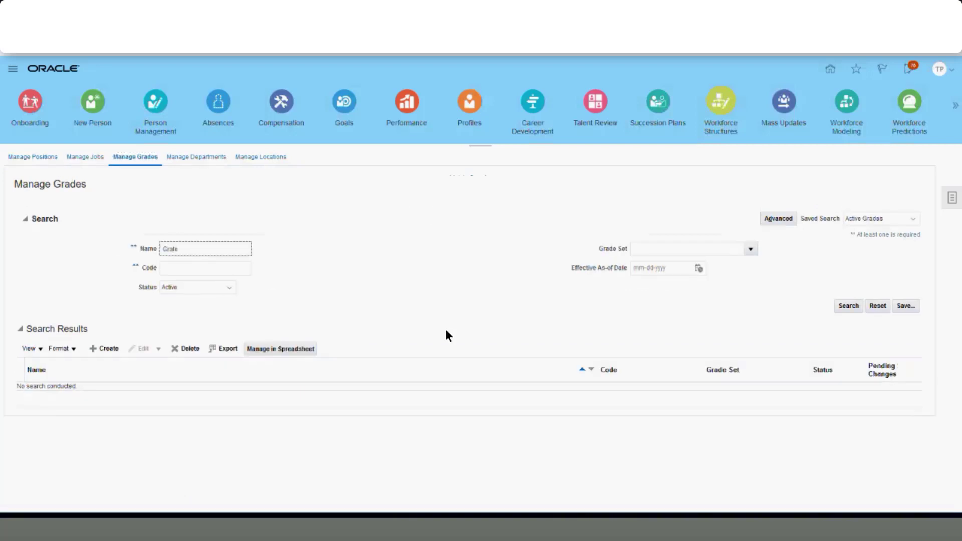
{"action": "type", "text": " test 01"}
{"action": "key", "text": "Return"}
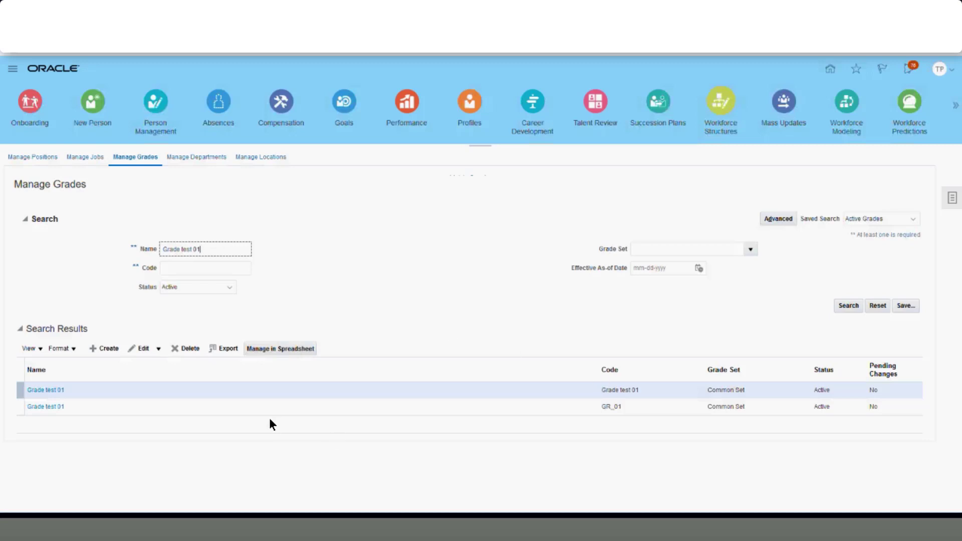
{"action": "left_click", "coordinate": [633, 406]}
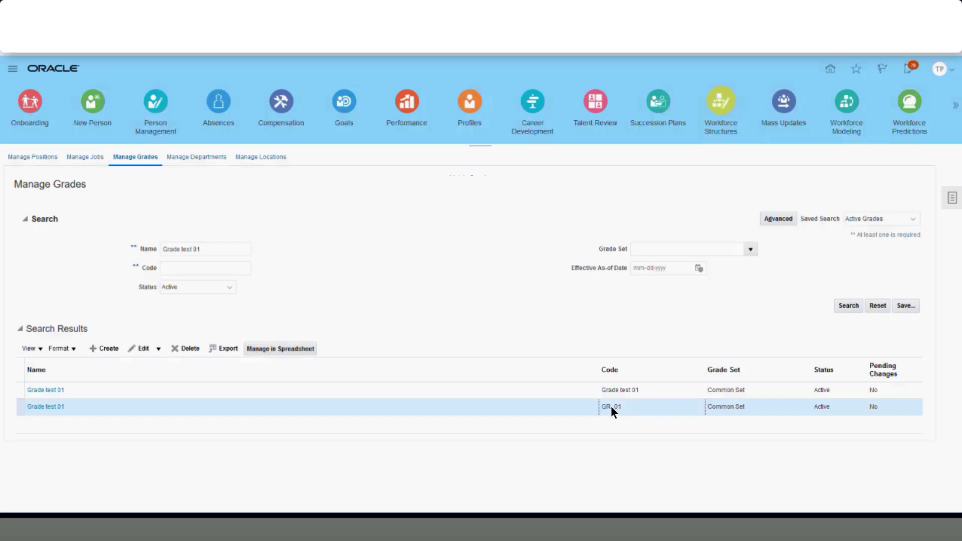
{"action": "left_click", "coordinate": [653, 391]}
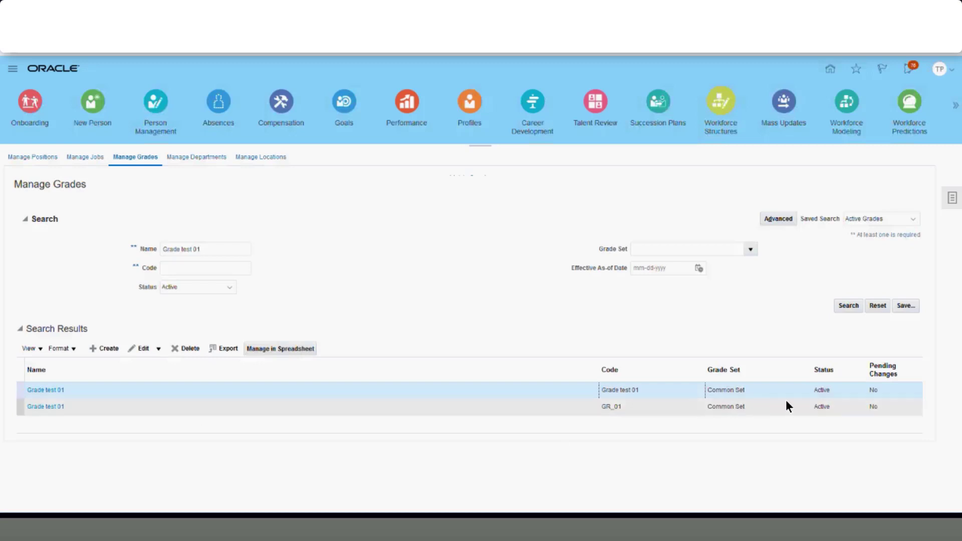
Step: Open the grade with code "Grade test 01", review its basic, step and legislative details, and close it
{"action": "left_click", "coordinate": [49, 393]}
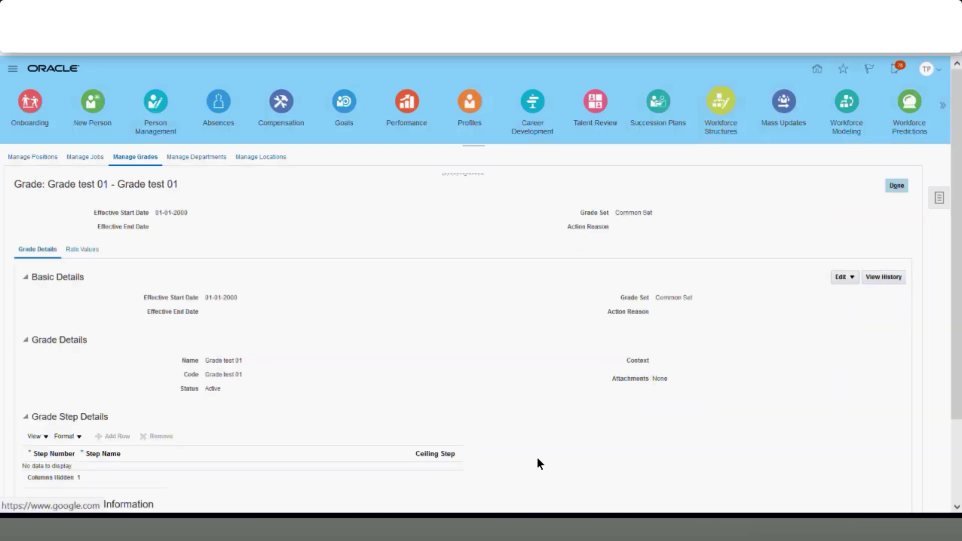
{"action": "scroll", "coordinate": [503, 381], "scroll_direction": "down", "scroll_amount": 3}
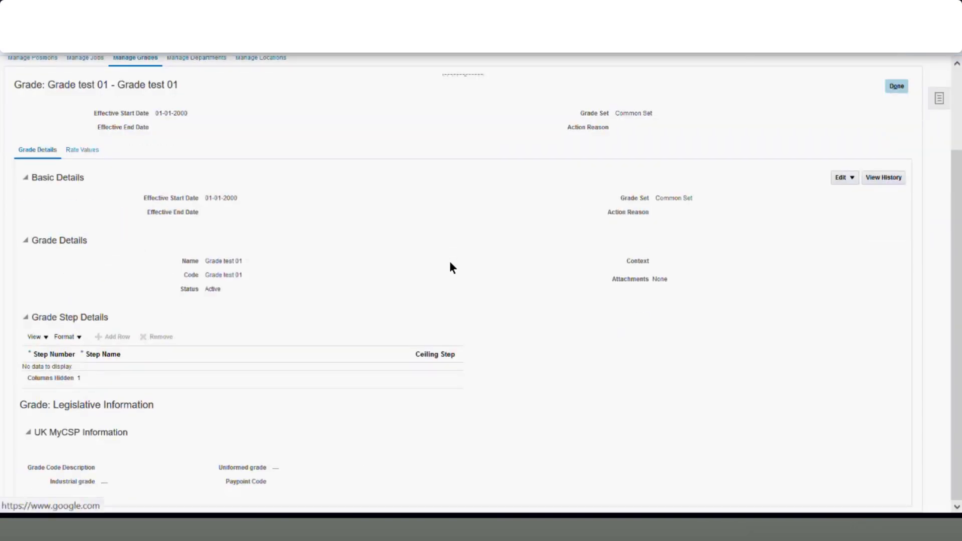
{"action": "scroll", "coordinate": [450, 263], "scroll_direction": "up", "scroll_amount": 3}
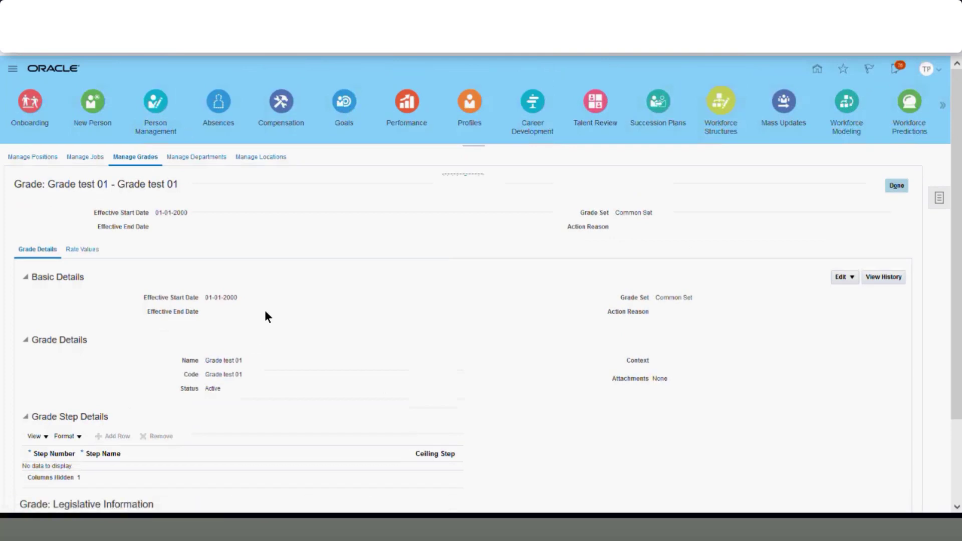
{"action": "left_click", "coordinate": [896, 185]}
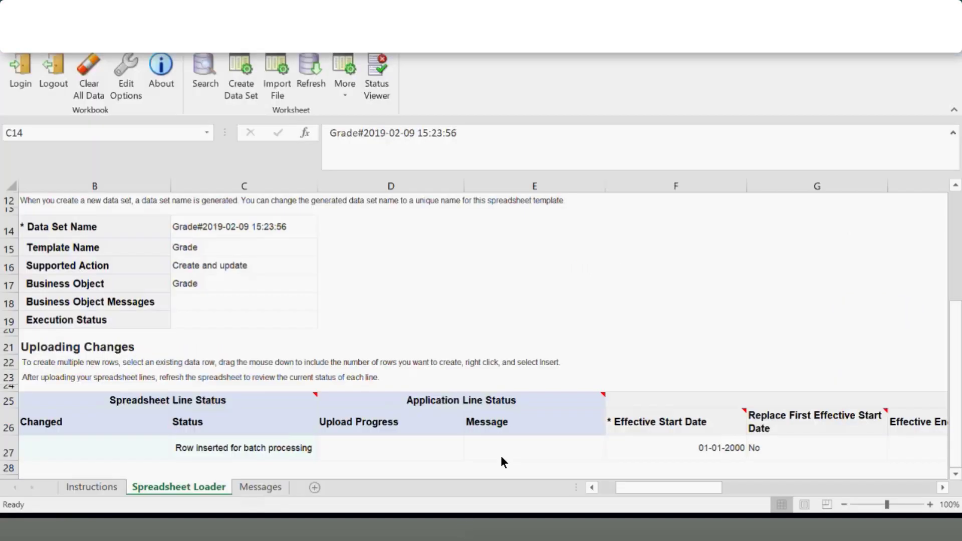
Step: In the Excel sheet, check the Supported Action and change the row's Grade Name to "Grade test 02", leaving the Grade Code as is
{"action": "left_click", "coordinate": [321, 284]}
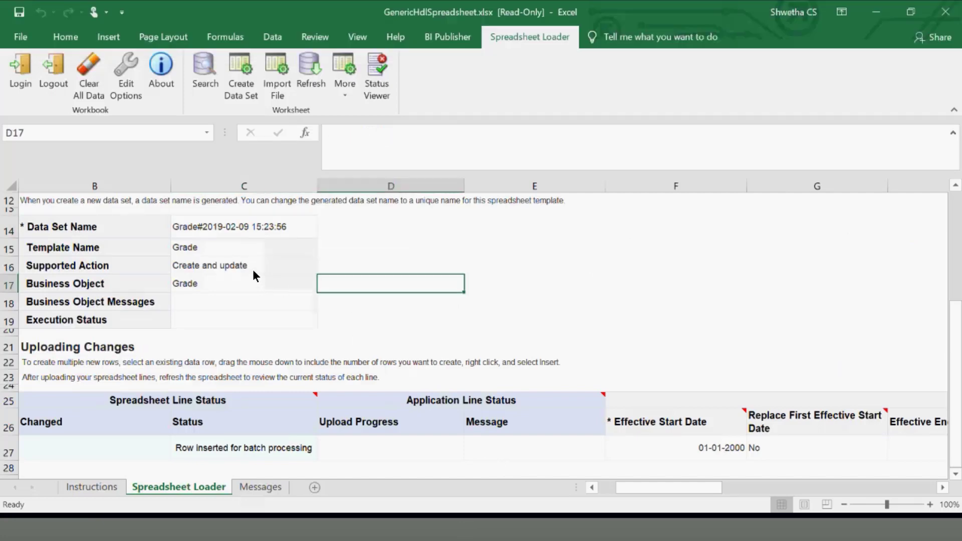
{"action": "left_click", "coordinate": [250, 266]}
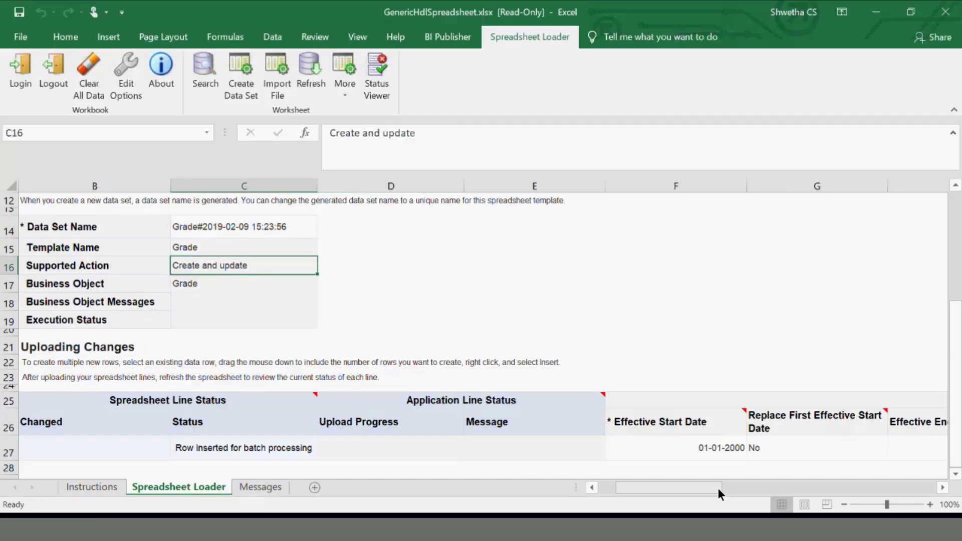
{"action": "left_click_drag", "start_coordinate": [684, 485], "coordinate": [735, 487]}
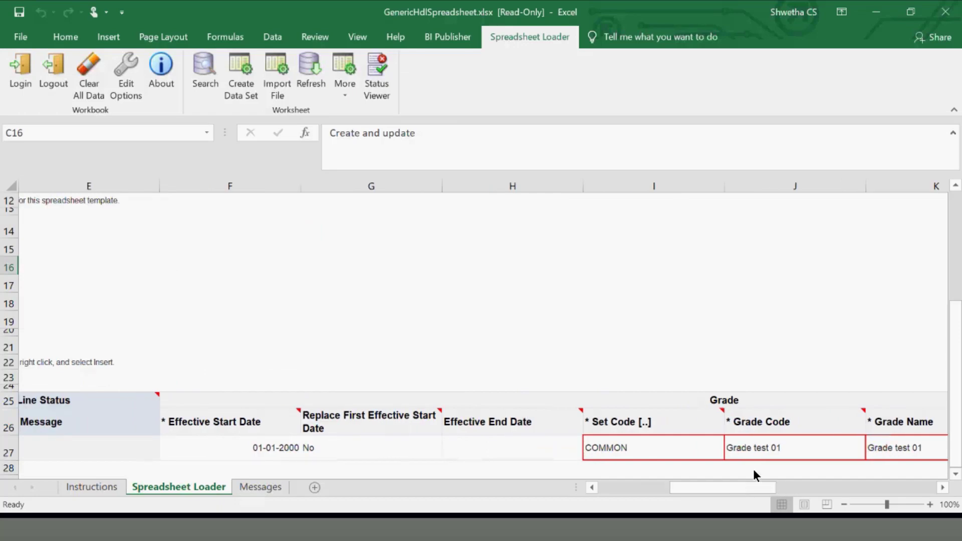
{"action": "left_click", "coordinate": [787, 447]}
{"action": "left_click", "coordinate": [927, 448]}
{"action": "double_click", "coordinate": [927, 448]}
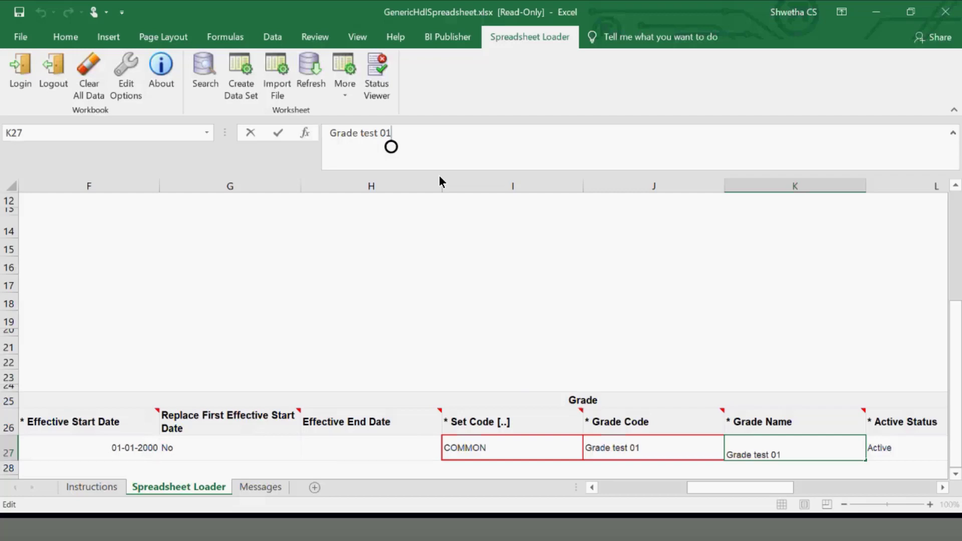
{"action": "key", "text": "BackSpace"}
{"action": "type", "text": "2"}
{"action": "left_click", "coordinate": [466, 272]}
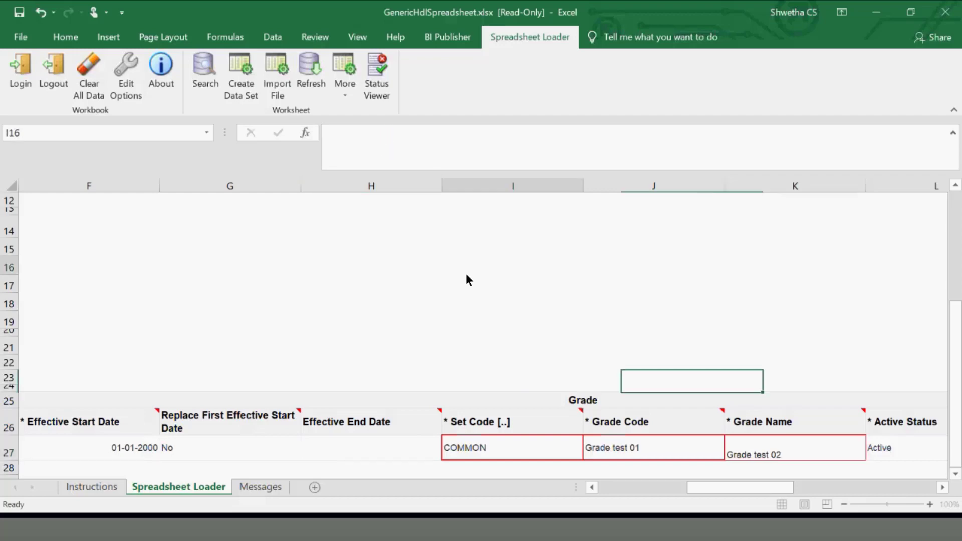
{"action": "left_click", "coordinate": [656, 450]}
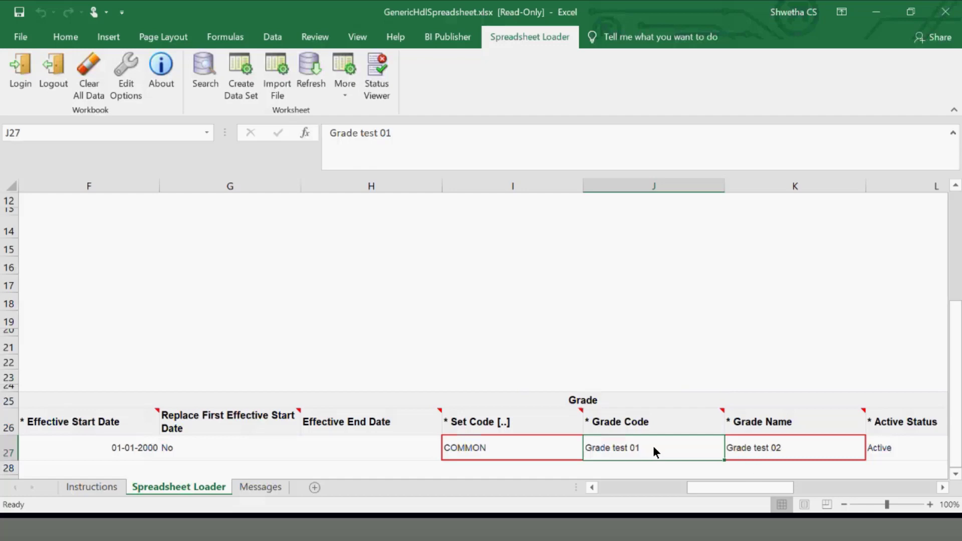
{"action": "left_click", "coordinate": [810, 441]}
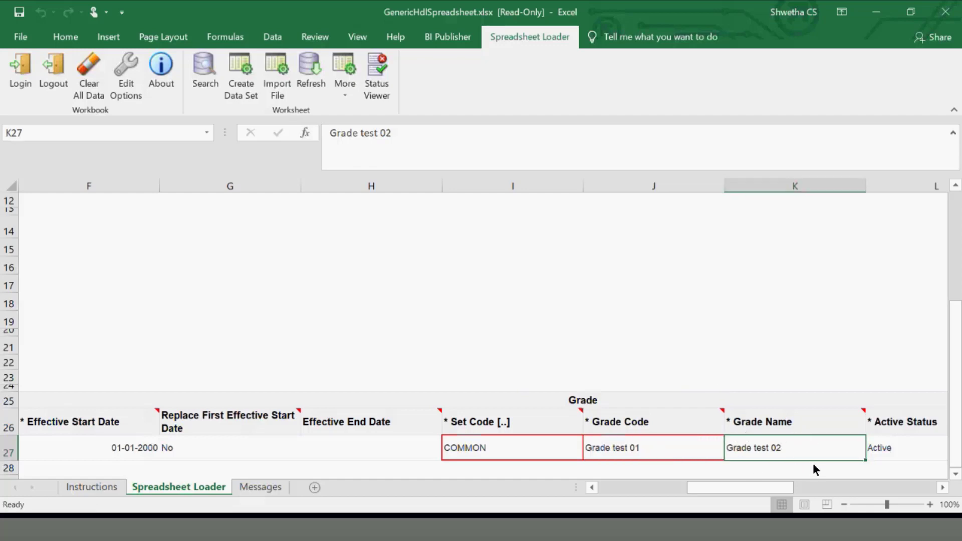
Step: Refresh the data set in the sheet, discarding the pending changes, and check the row's status and upload progress
{"action": "left_click_drag", "start_coordinate": [764, 487], "coordinate": [594, 473]}
{"action": "left_click", "coordinate": [632, 317]}
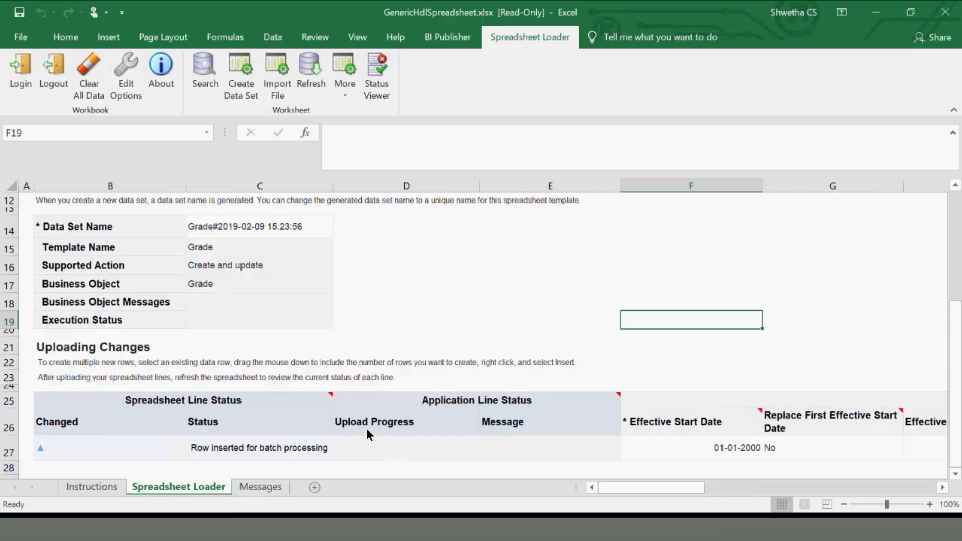
{"action": "left_click", "coordinate": [225, 434]}
{"action": "left_click", "coordinate": [231, 454]}
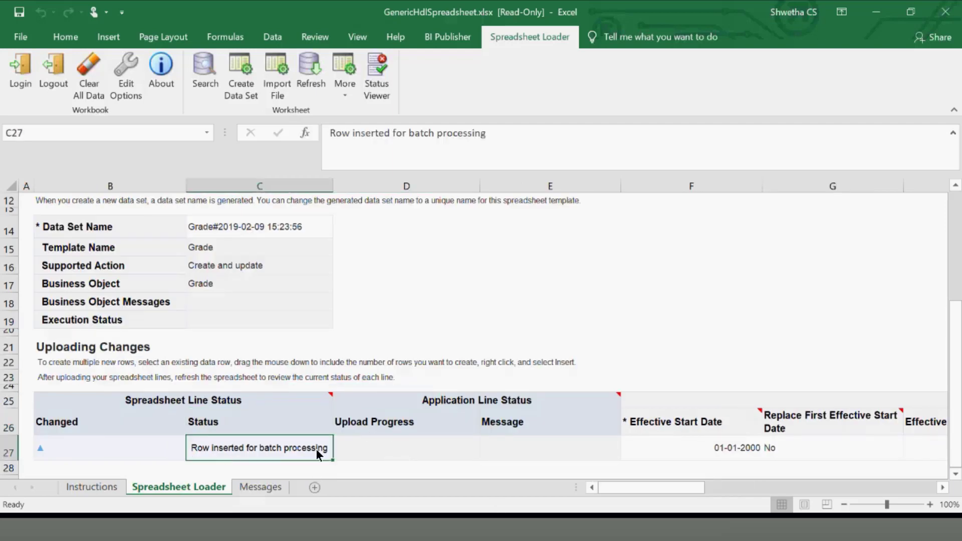
{"action": "left_click", "coordinate": [310, 76]}
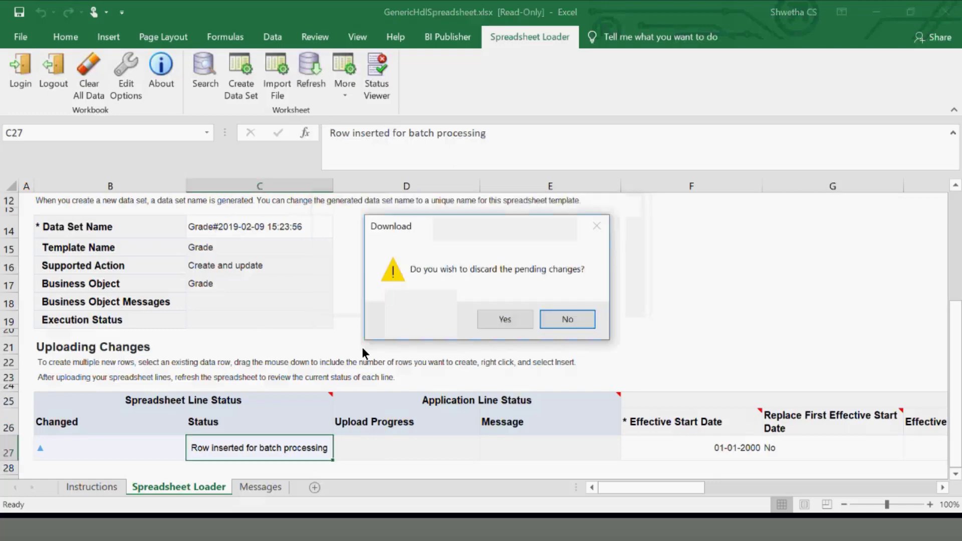
{"action": "left_click", "coordinate": [500, 319]}
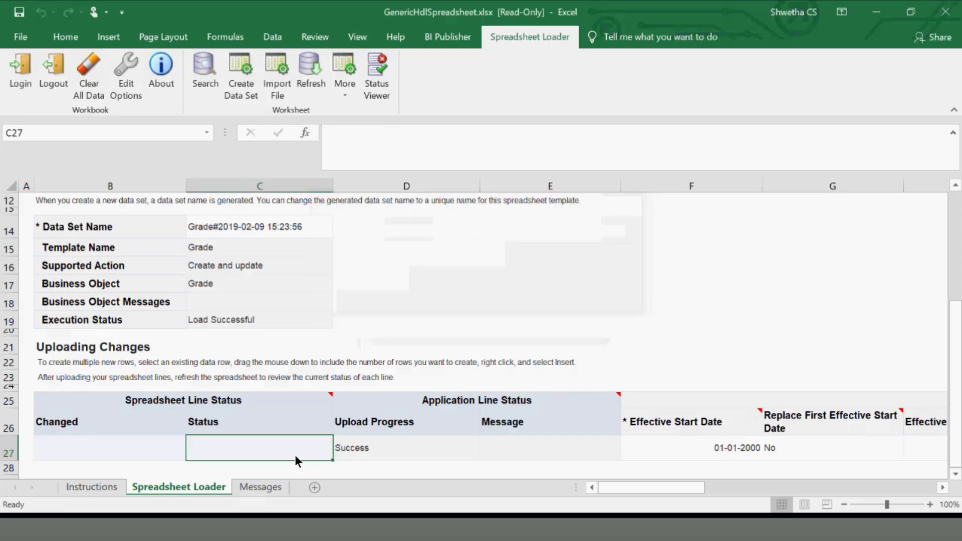
{"action": "left_click", "coordinate": [428, 421]}
{"action": "left_click", "coordinate": [376, 450]}
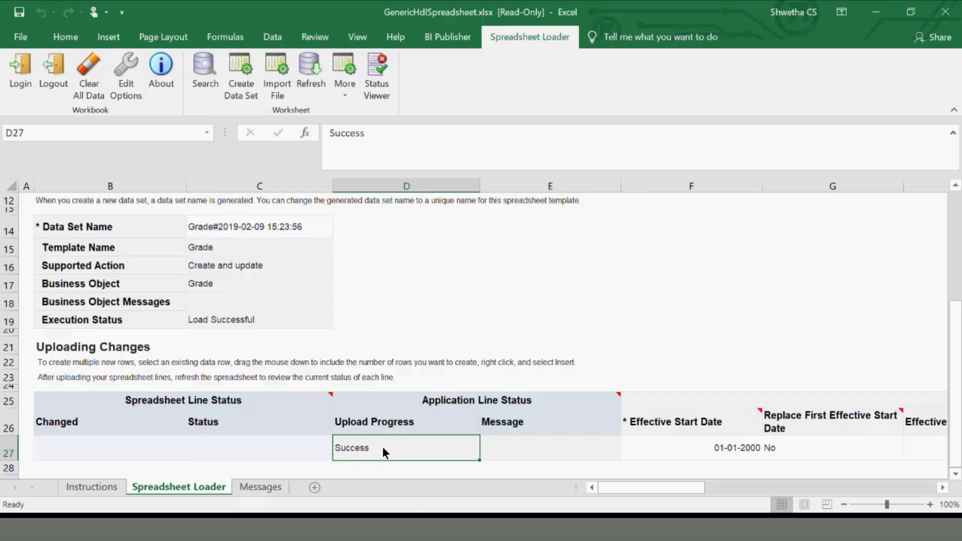
Step: Set the Grade Name in the refreshed grade row to "Grade test 02"
{"action": "left_click_drag", "start_coordinate": [657, 484], "coordinate": [749, 484]}
{"action": "left_click", "coordinate": [769, 446]}
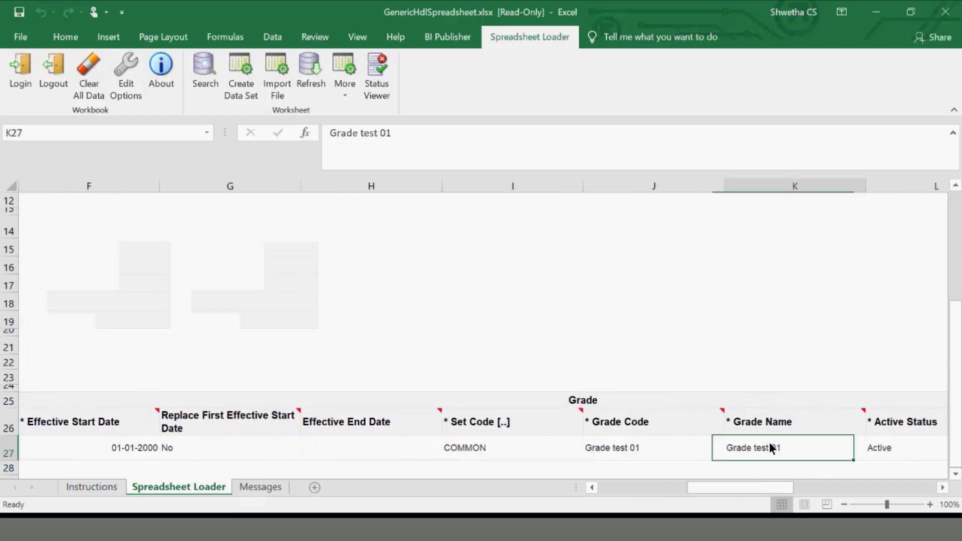
{"action": "left_click", "coordinate": [405, 147]}
{"action": "key", "text": "BackSpace"}
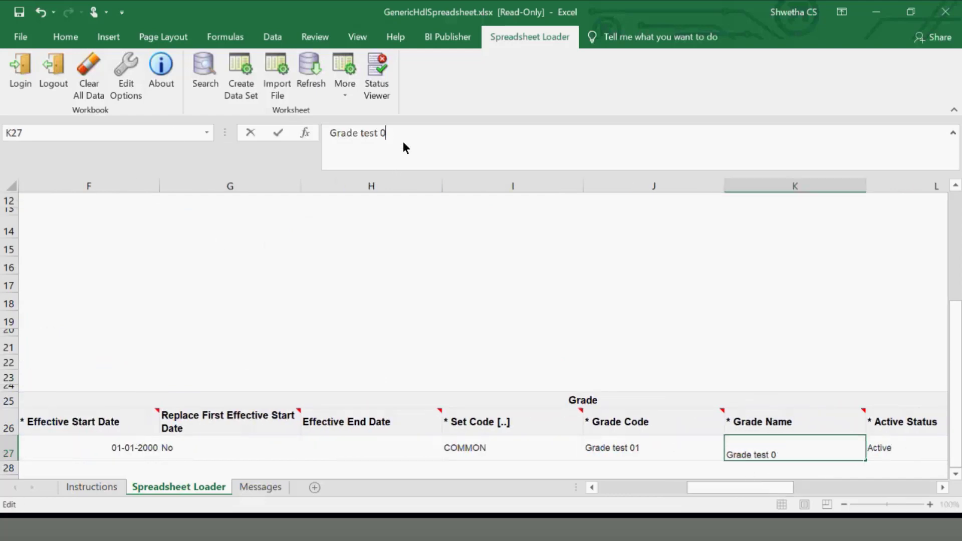
{"action": "type", "text": "2"}
{"action": "key", "text": "Return"}
Step: Try to upload the changed grade row with subsequent rows continuing on failure, and close the Status Viewer
{"action": "left_click_drag", "start_coordinate": [751, 489], "coordinate": [623, 488]}
{"action": "left_click", "coordinate": [373, 228]}
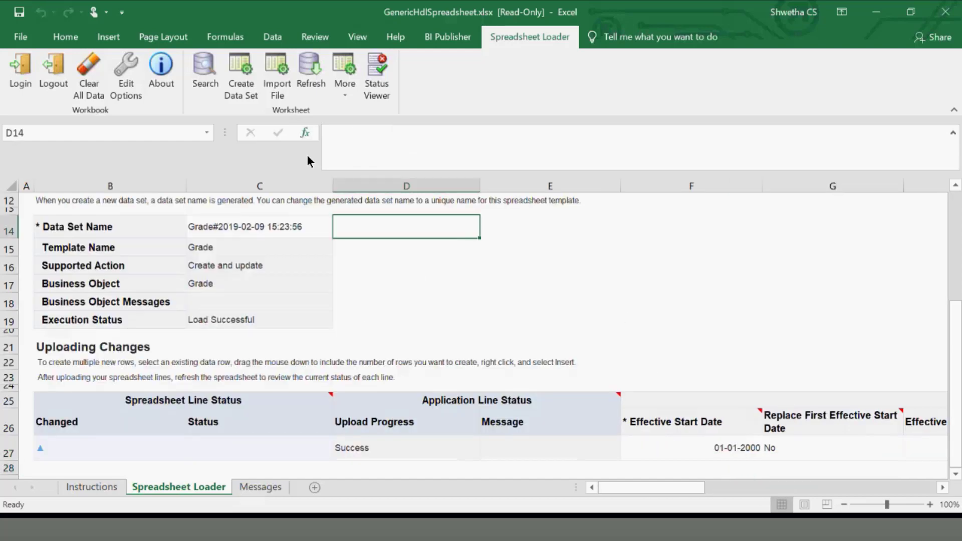
{"action": "left_click", "coordinate": [347, 90]}
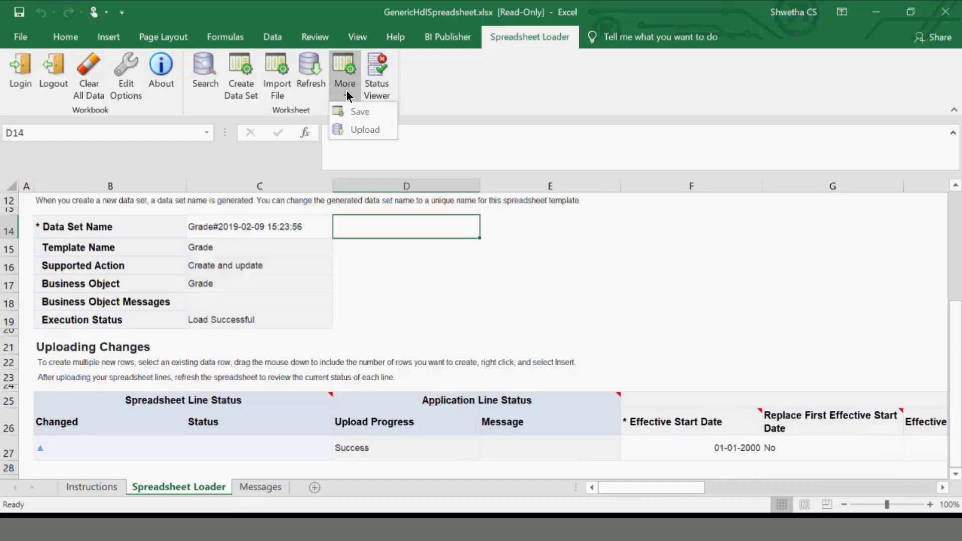
{"action": "left_click", "coordinate": [365, 129]}
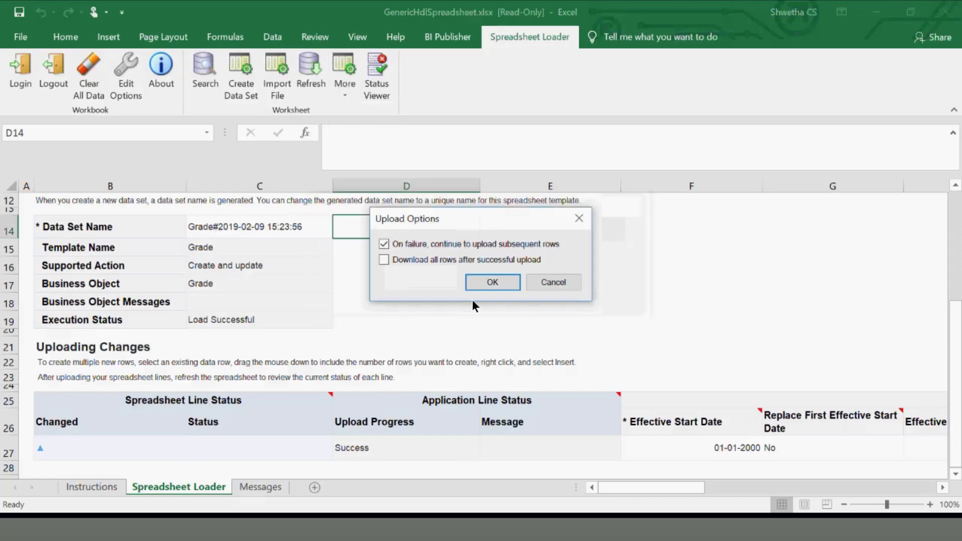
{"action": "left_click", "coordinate": [491, 283]}
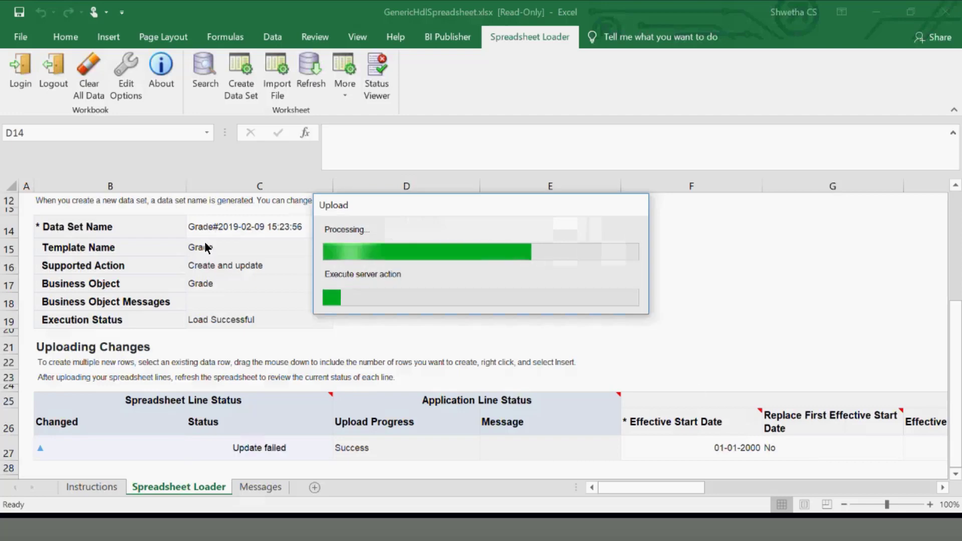
{"action": "left_click", "coordinate": [501, 284]}
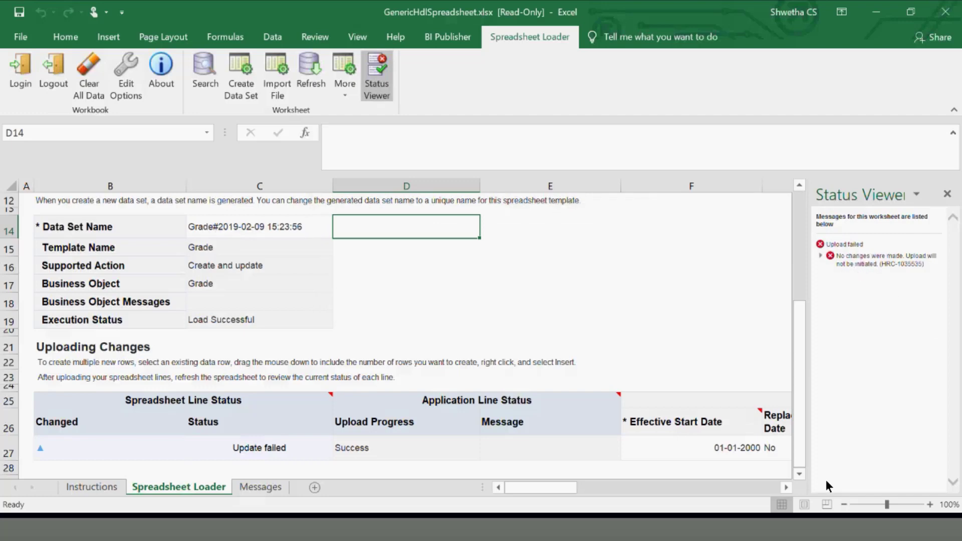
{"action": "left_click", "coordinate": [947, 194]}
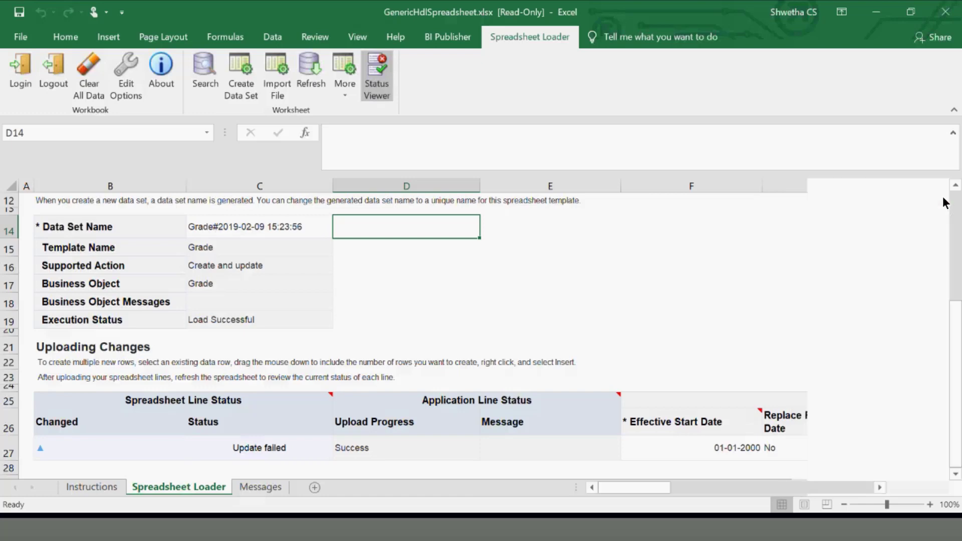
Step: Refresh the grade data set from the server, discarding the pending changes
{"action": "left_click", "coordinate": [351, 299]}
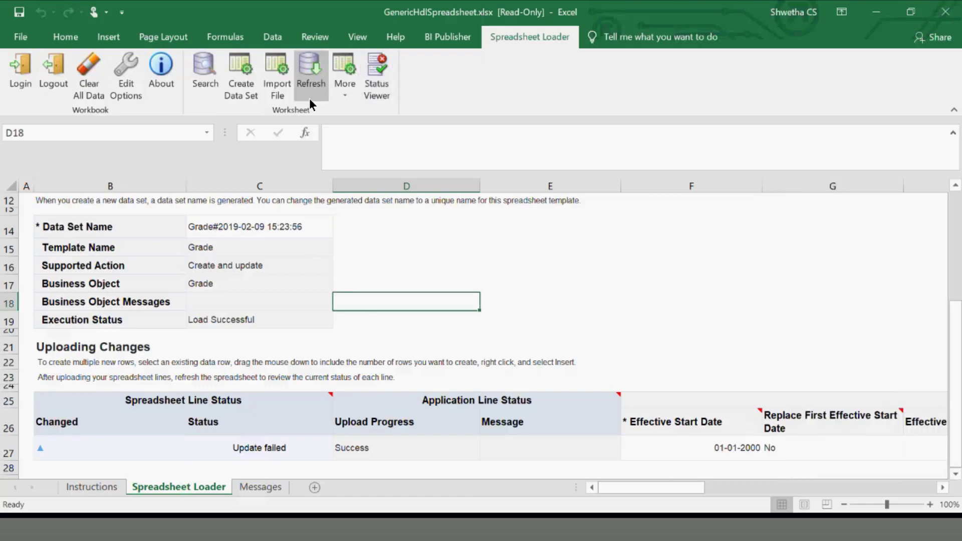
{"action": "left_click", "coordinate": [310, 70]}
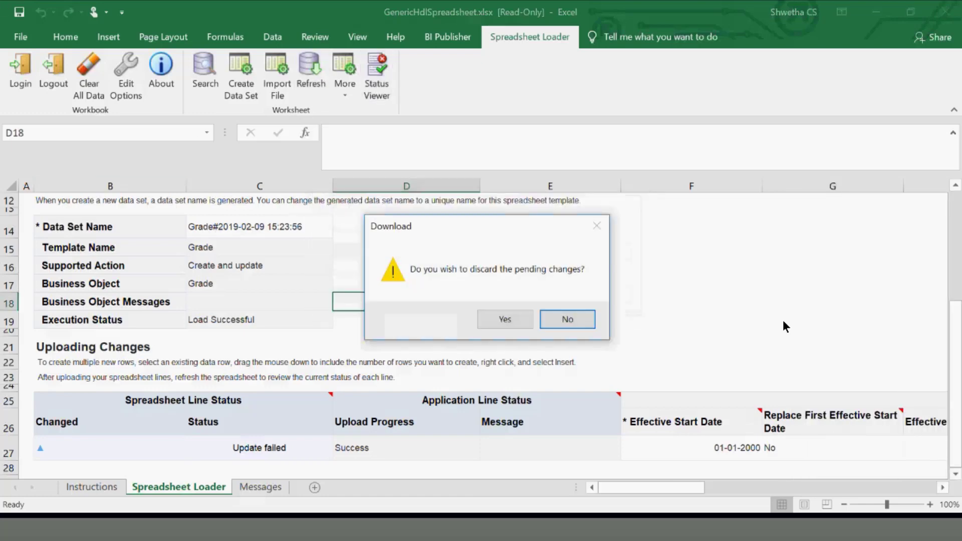
{"action": "left_click", "coordinate": [494, 323]}
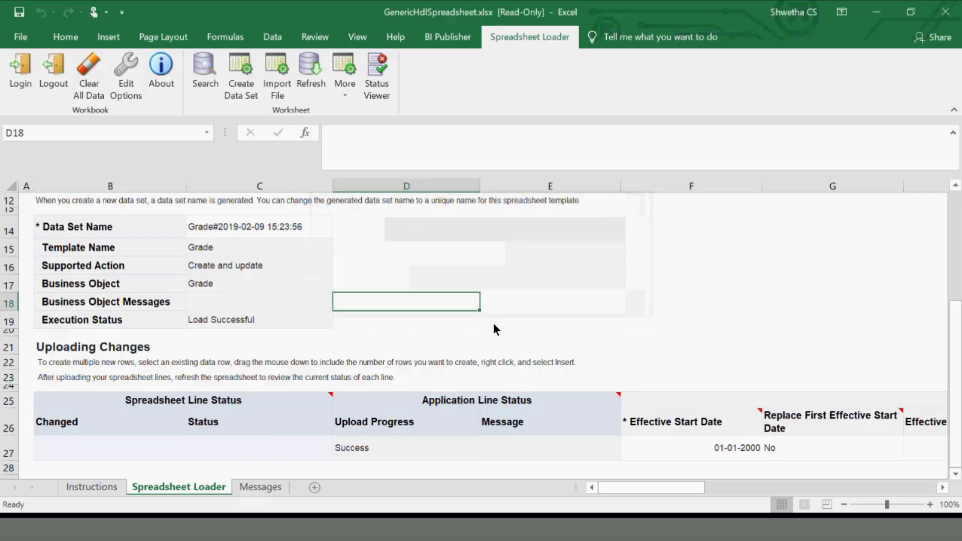
{"action": "left_click", "coordinate": [740, 319]}
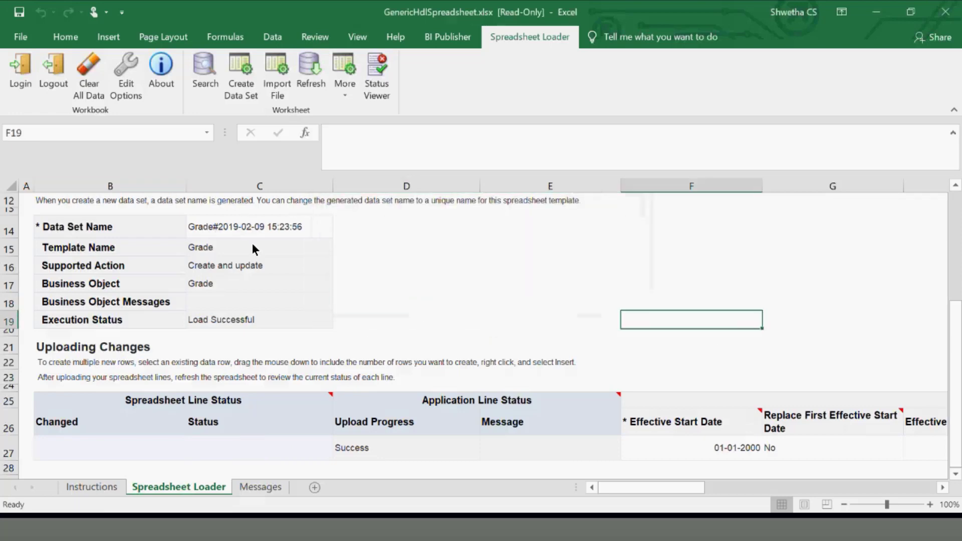
{"action": "left_click", "coordinate": [265, 230]}
Step: Change the Grade Name in row 27 to "Grade test 02", keeping the Grade Code, and return to the row's status columns
{"action": "left_click_drag", "start_coordinate": [636, 488], "coordinate": [735, 486]}
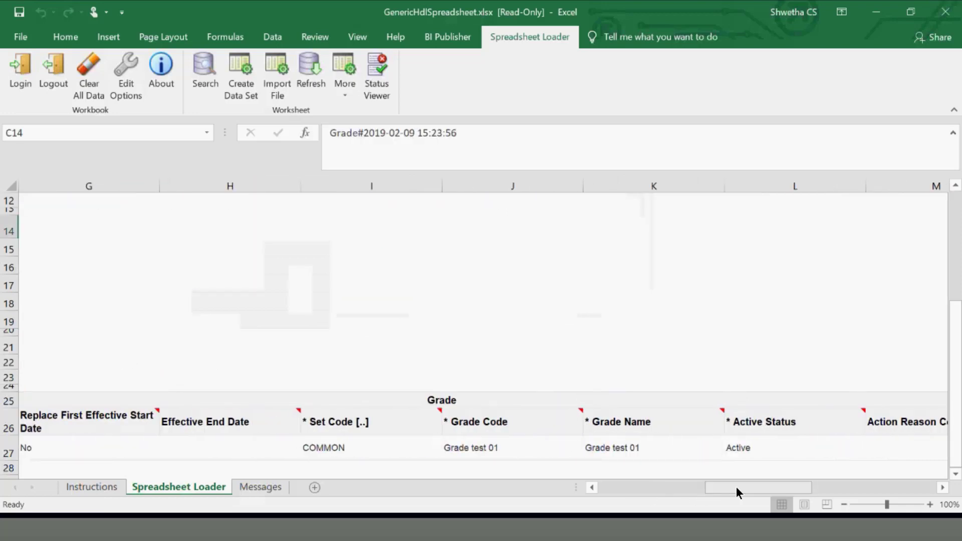
{"action": "left_click", "coordinate": [672, 446]}
{"action": "left_click", "coordinate": [424, 140]}
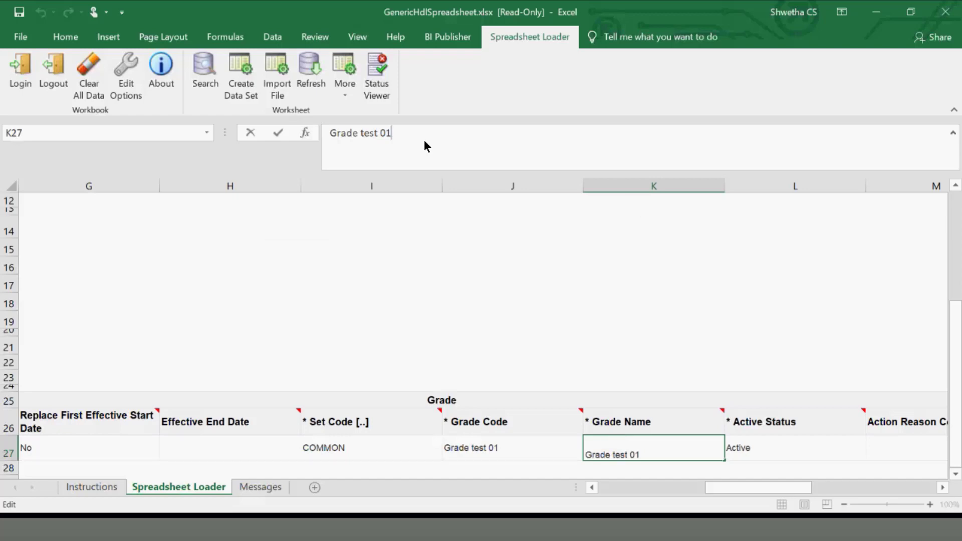
{"action": "key", "text": "BackSpace"}
{"action": "type", "text": "2"}
{"action": "key", "text": "Return"}
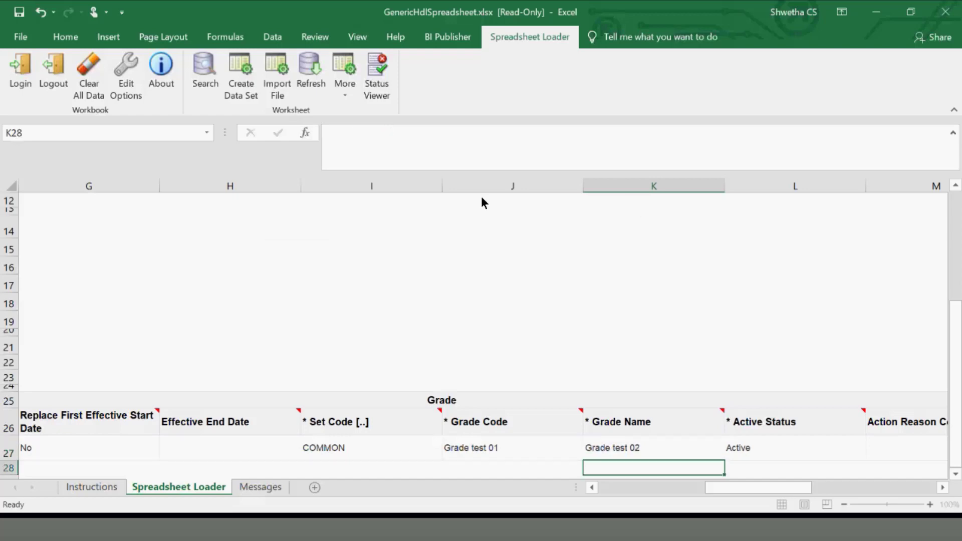
{"action": "left_click", "coordinate": [603, 344]}
{"action": "left_click_drag", "start_coordinate": [751, 486], "coordinate": [626, 490]}
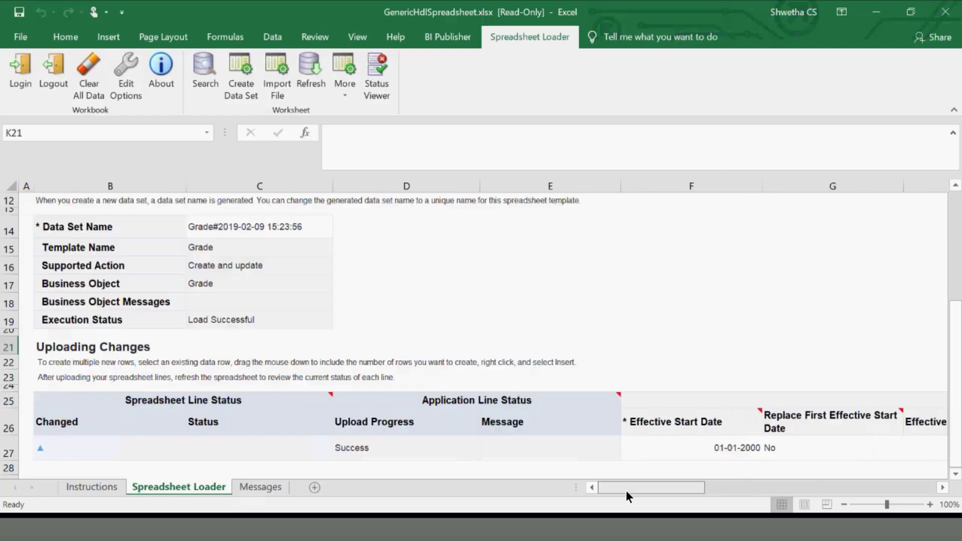
Step: Check the Execution Status, then try uploading the changed row with continue-on-failure and download-all-rows enabled, discarding pending changes, and close the Status Viewer
{"action": "left_click", "coordinate": [75, 450]}
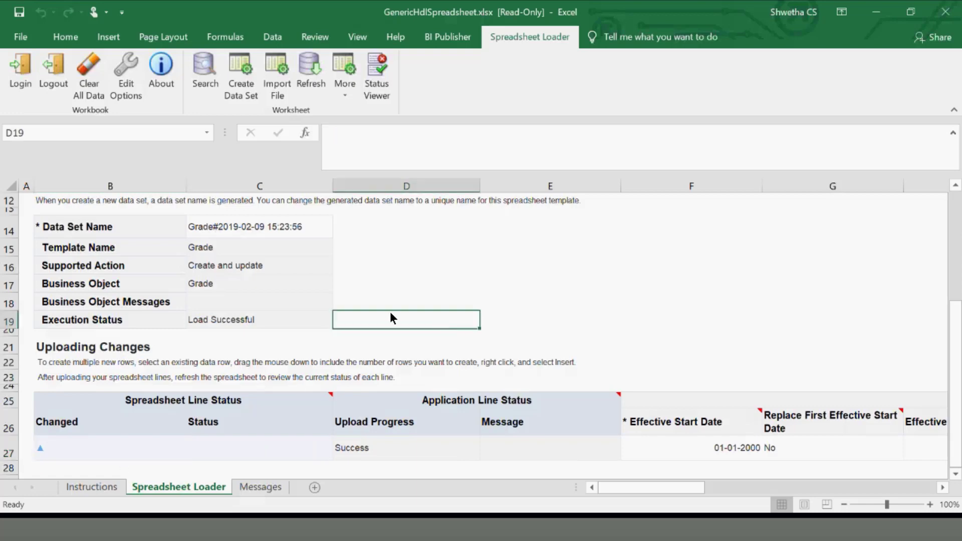
{"action": "left_click", "coordinate": [70, 323]}
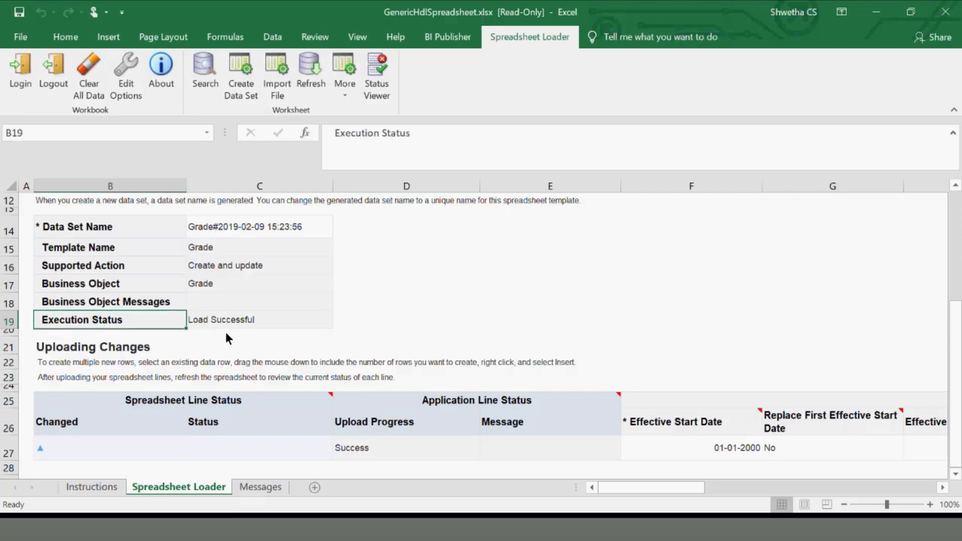
{"action": "left_click", "coordinate": [232, 330]}
{"action": "left_click", "coordinate": [256, 319]}
{"action": "scroll", "coordinate": [554, 324], "scroll_direction": "up", "scroll_amount": 1}
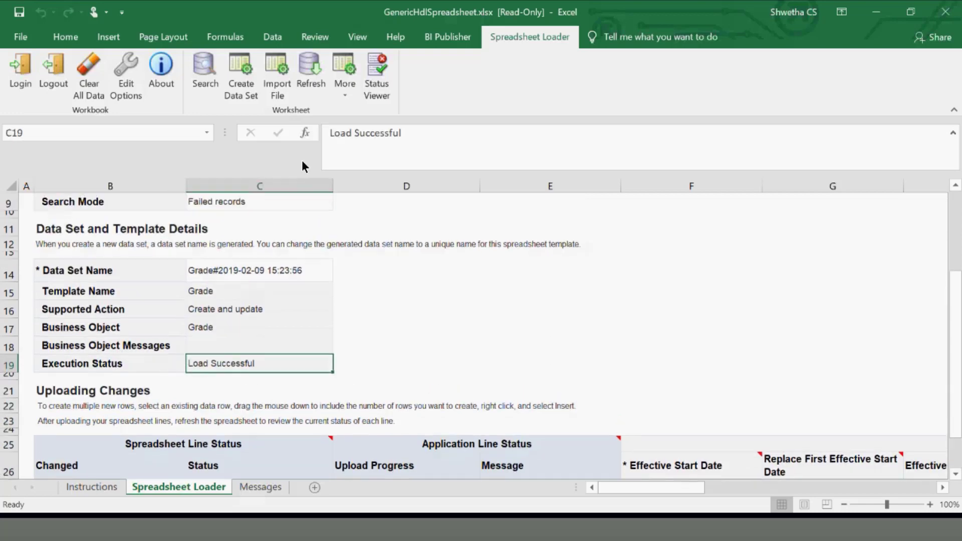
{"action": "left_click", "coordinate": [357, 93]}
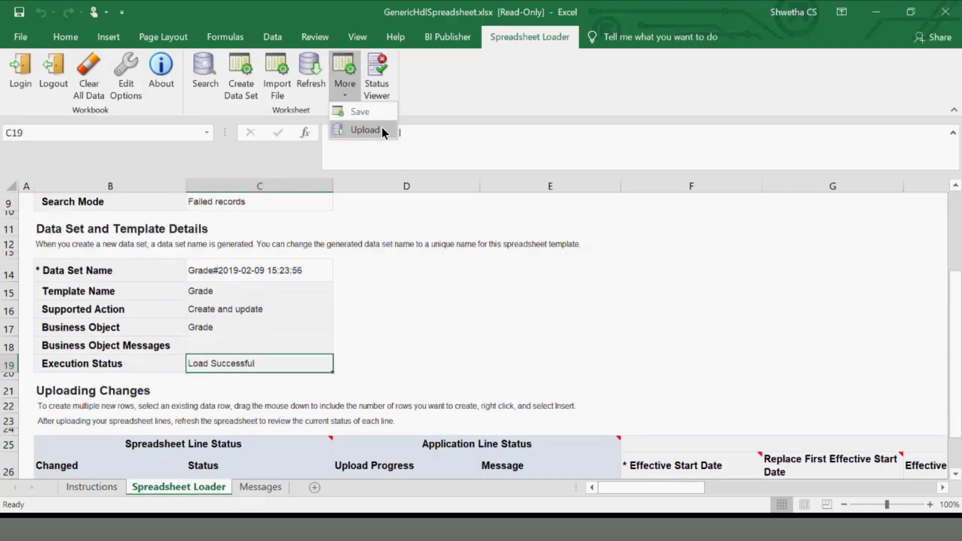
{"action": "left_click", "coordinate": [365, 130]}
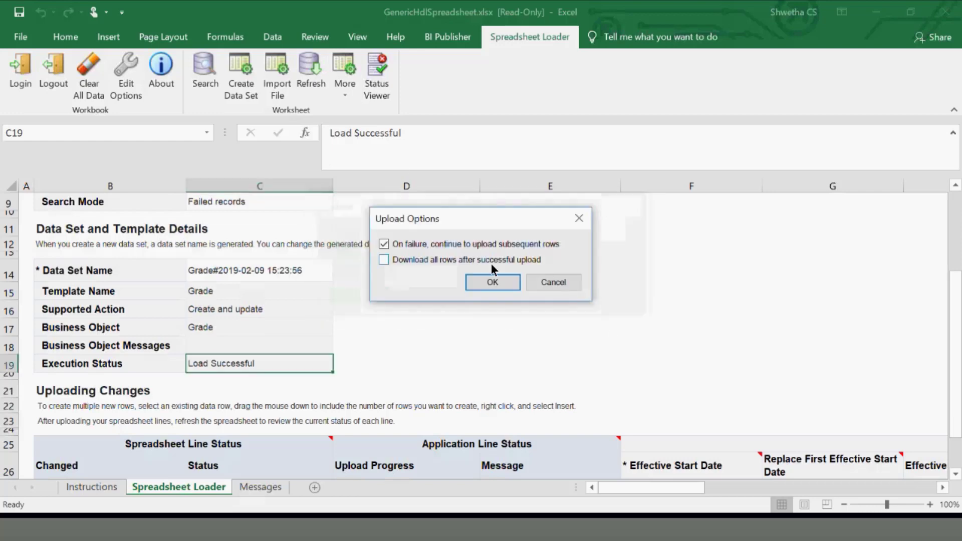
{"action": "left_click", "coordinate": [456, 258]}
{"action": "left_click", "coordinate": [477, 279]}
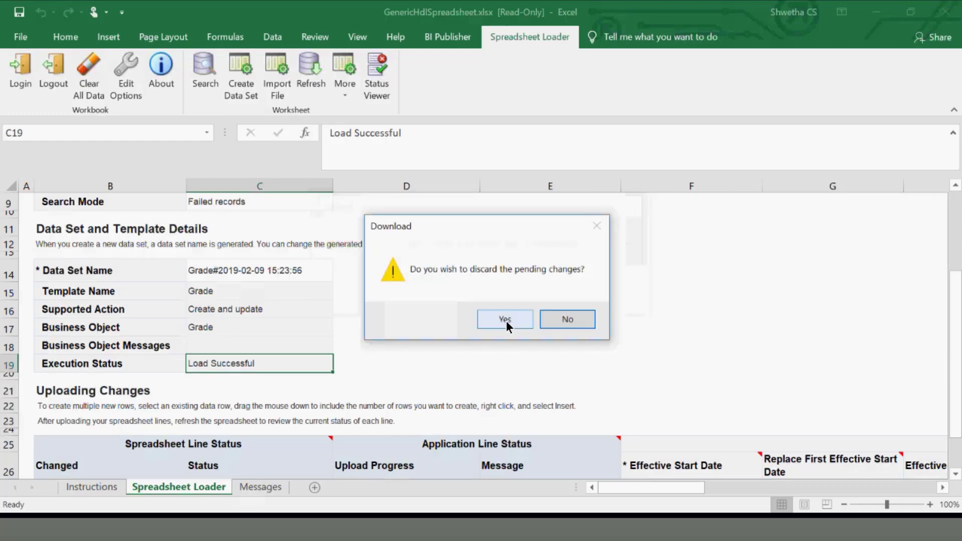
{"action": "left_click", "coordinate": [507, 322]}
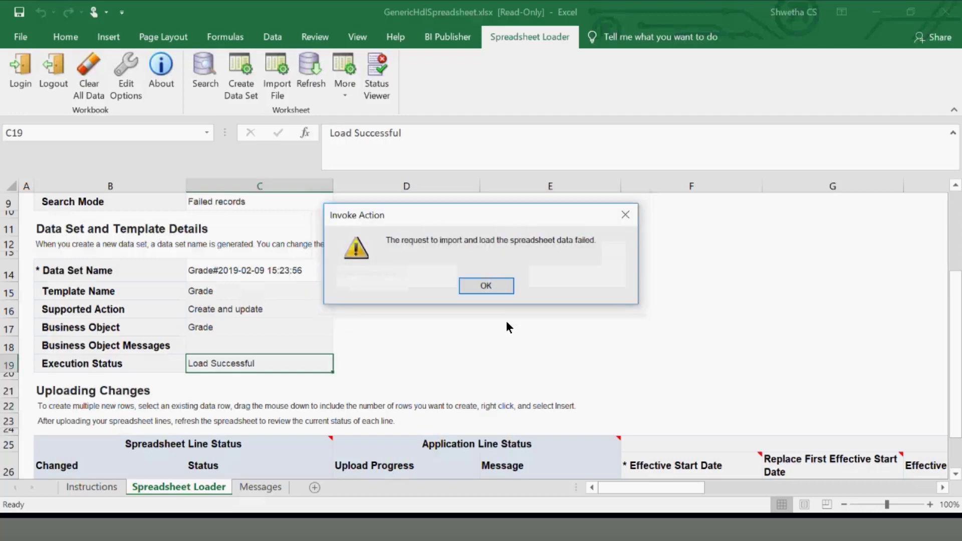
{"action": "left_click", "coordinate": [500, 282]}
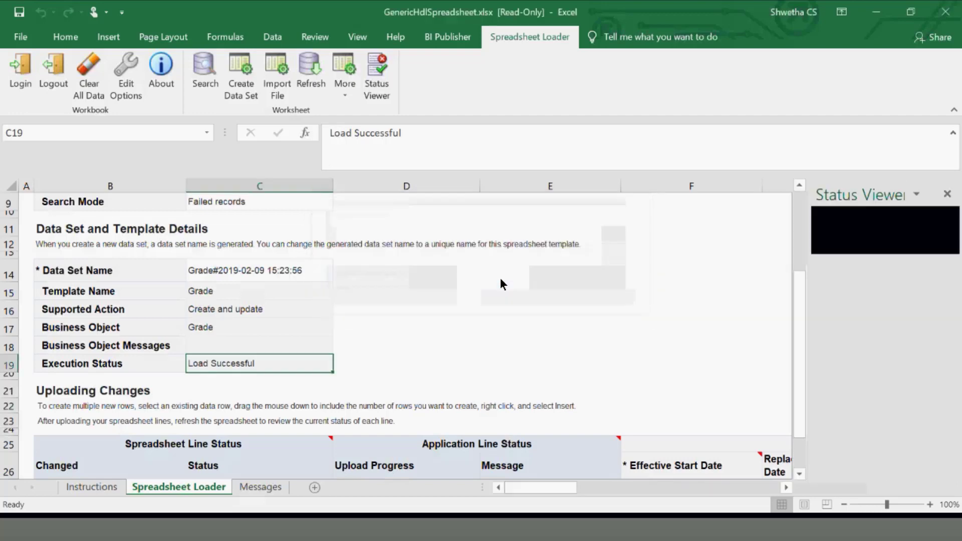
{"action": "left_click", "coordinate": [947, 193]}
Step: Create a new Grade data set, accepting the loss of unsaved changes, and check its name and the Messages sheet
{"action": "scroll", "coordinate": [816, 306], "scroll_direction": "down", "scroll_amount": 2}
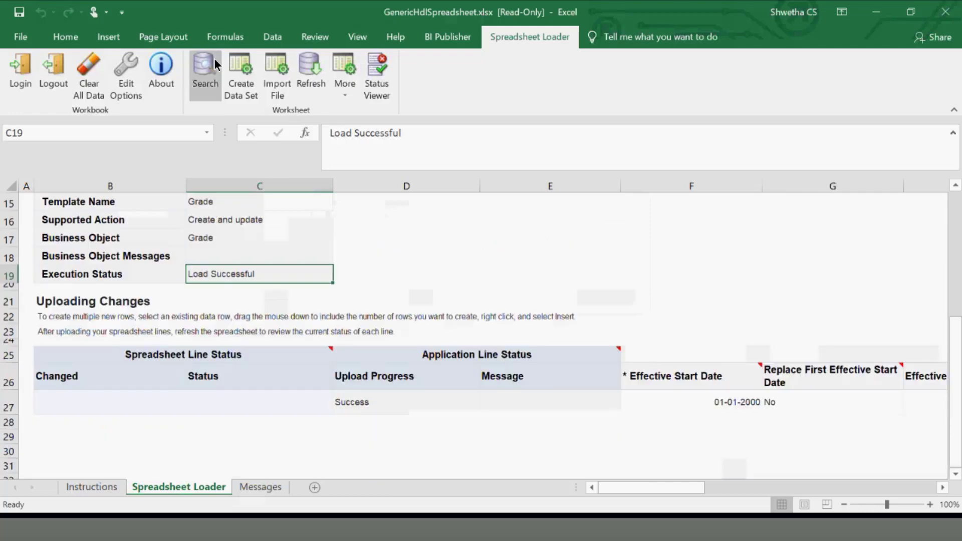
{"action": "left_click", "coordinate": [250, 83]}
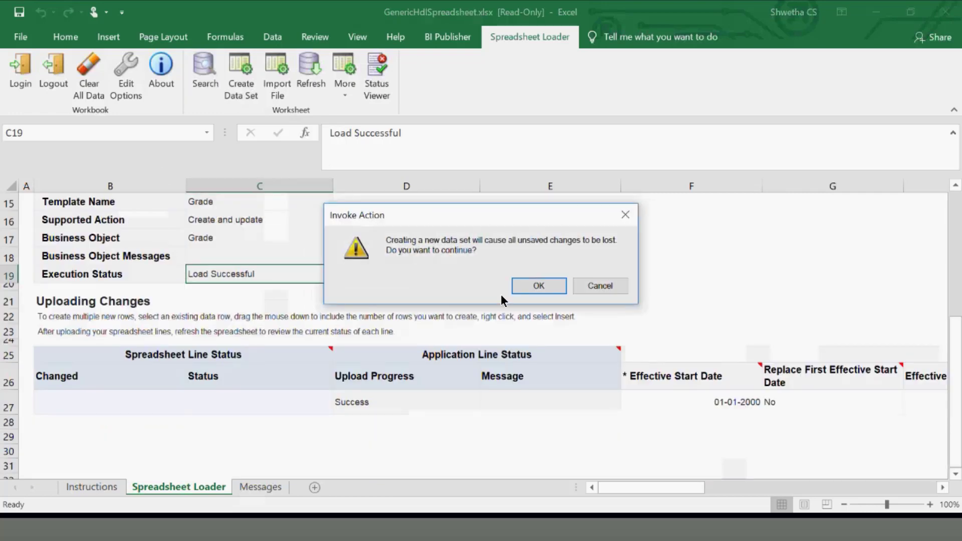
{"action": "left_click", "coordinate": [539, 285]}
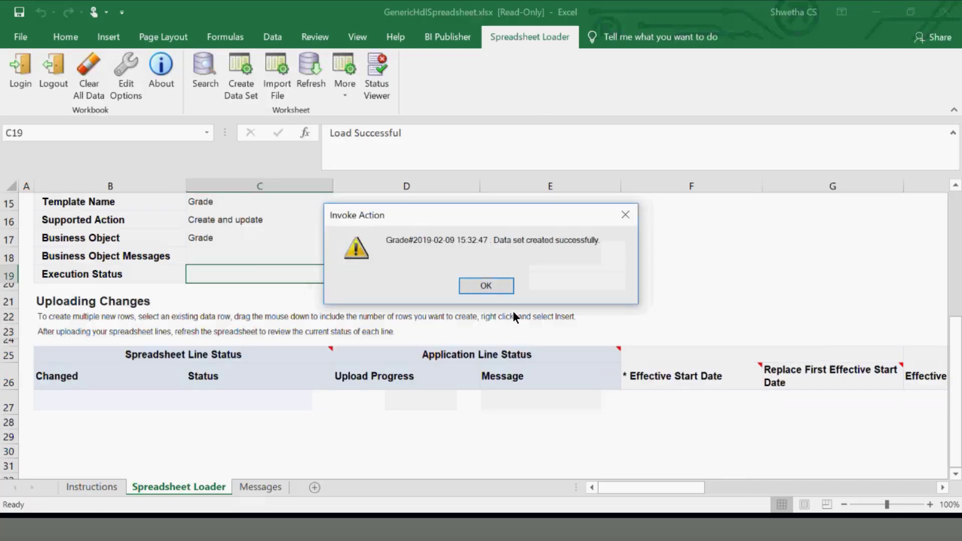
{"action": "left_click", "coordinate": [492, 289]}
{"action": "scroll", "coordinate": [497, 296], "scroll_direction": "up", "scroll_amount": 3}
{"action": "left_click", "coordinate": [314, 312]}
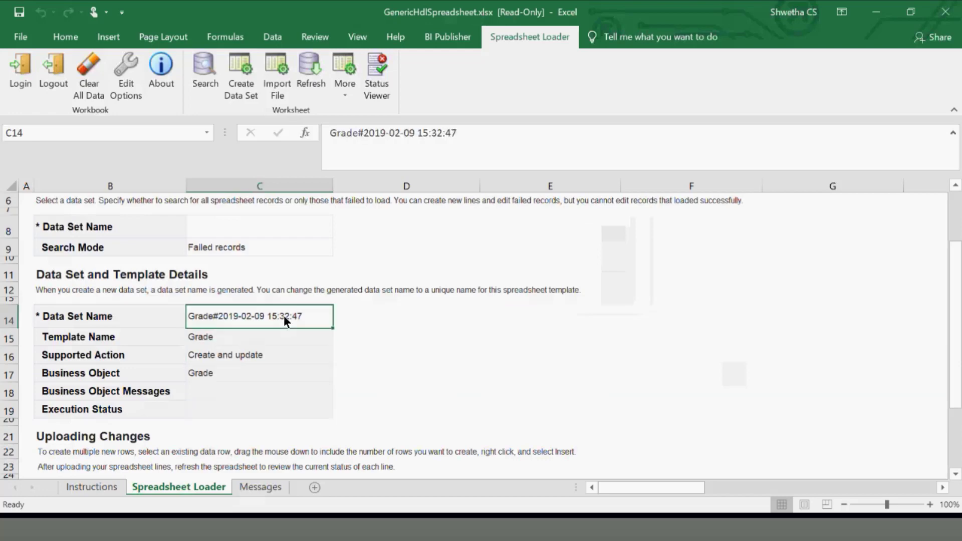
{"action": "left_click", "coordinate": [266, 486]}
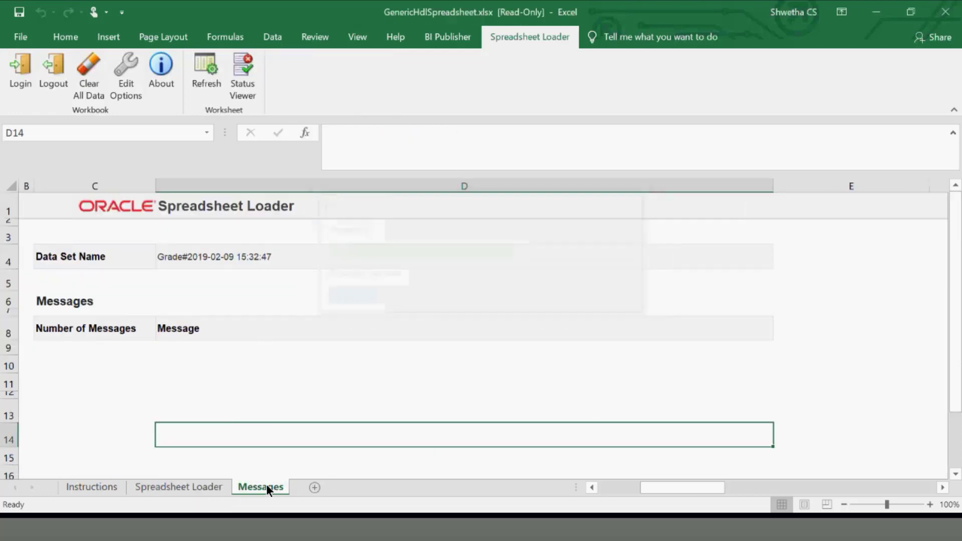
{"action": "left_click", "coordinate": [182, 485]}
Step: Insert a new data row at row 27 under Uploading Changes in the Spreadsheet Loader sheet
{"action": "scroll", "coordinate": [575, 405], "scroll_direction": "down", "scroll_amount": 2}
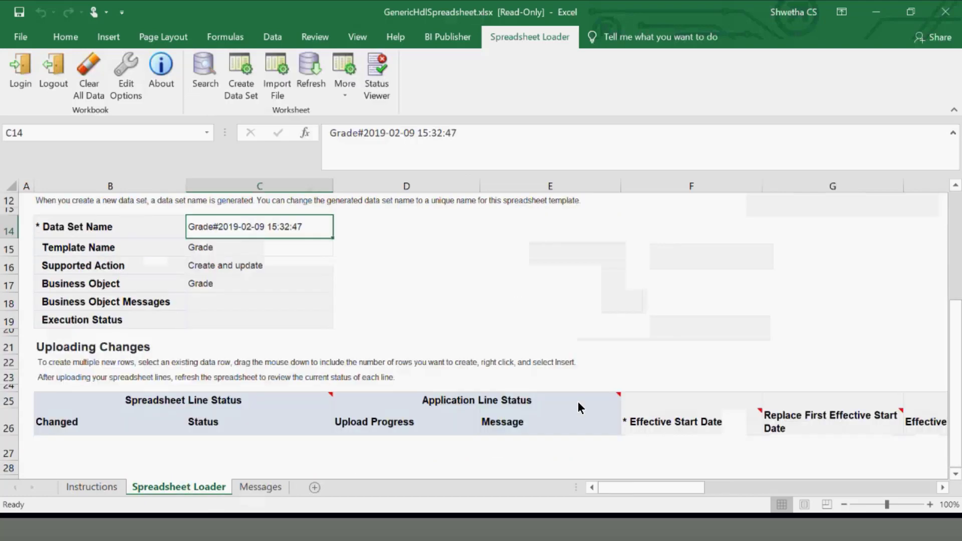
{"action": "scroll", "coordinate": [400, 383], "scroll_direction": "down", "scroll_amount": 2}
{"action": "left_click", "coordinate": [498, 363]}
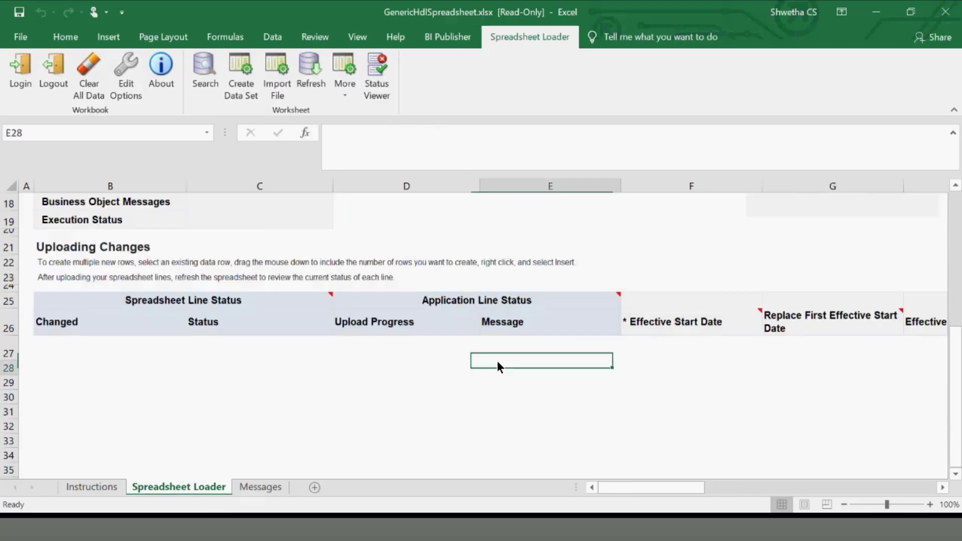
{"action": "left_click", "coordinate": [59, 365]}
{"action": "left_click", "coordinate": [142, 348]}
{"action": "left_click", "coordinate": [617, 351]}
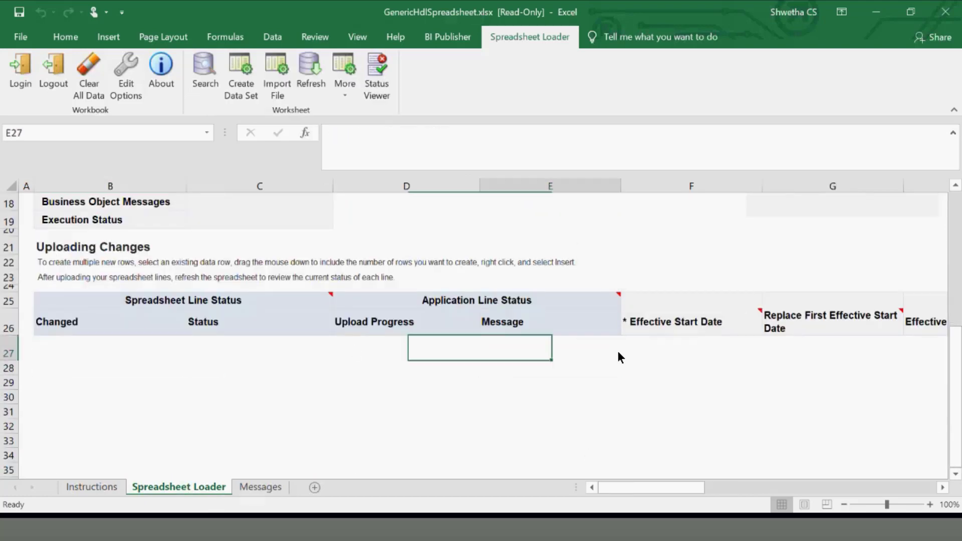
{"action": "left_click", "coordinate": [638, 350]}
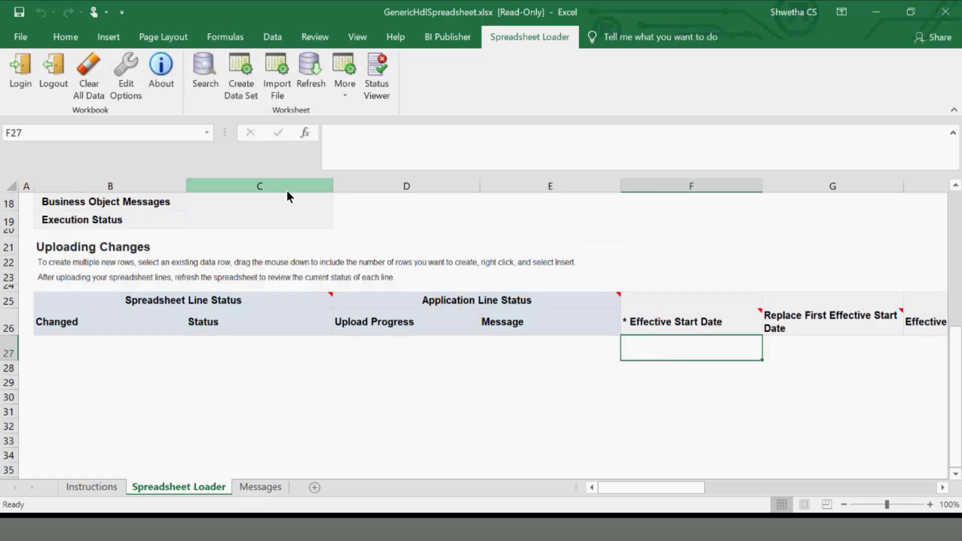
{"action": "left_click", "coordinate": [8, 353]}
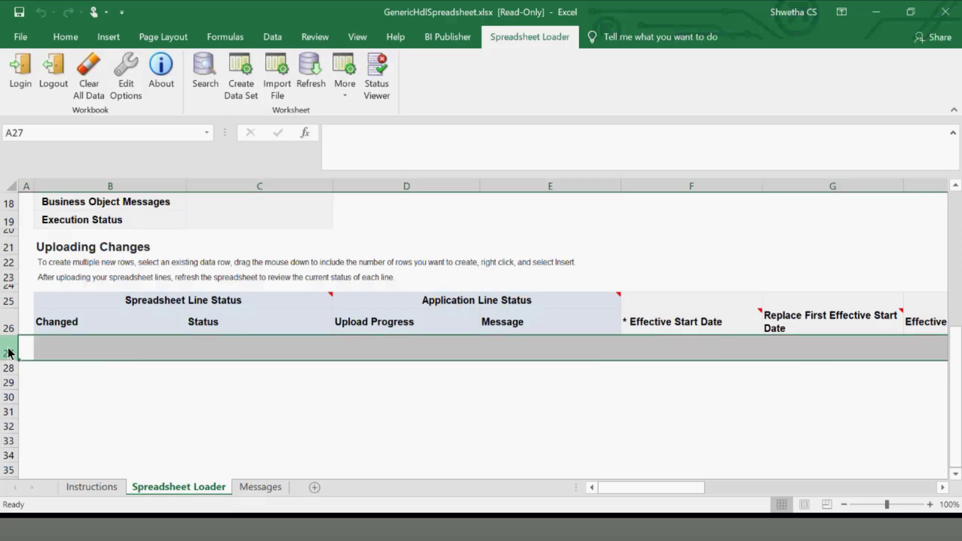
{"action": "right_click", "coordinate": [8, 353]}
{"action": "left_click", "coordinate": [41, 228]}
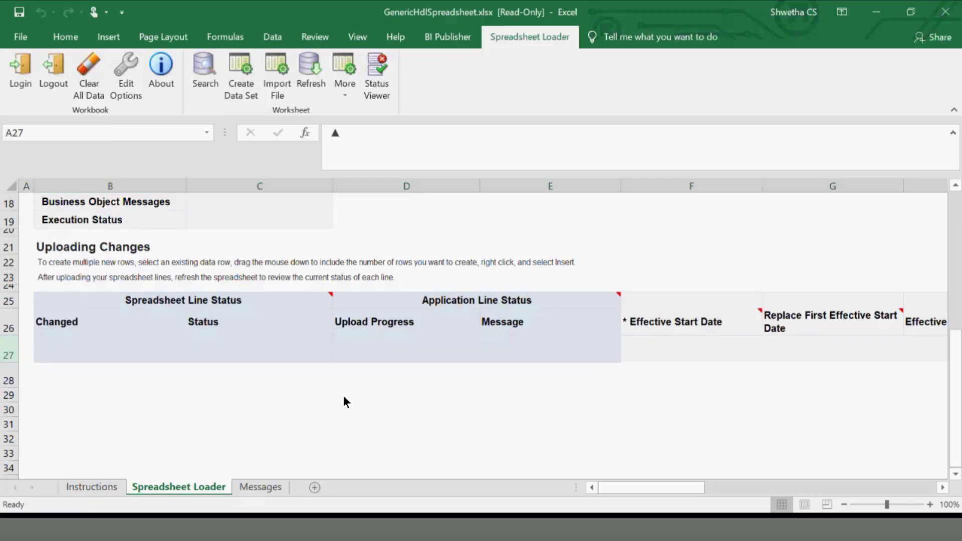
Step: Inspect the Effective Start Date cells of the new rows and try to delete the extra row 28
{"action": "left_click", "coordinate": [680, 348]}
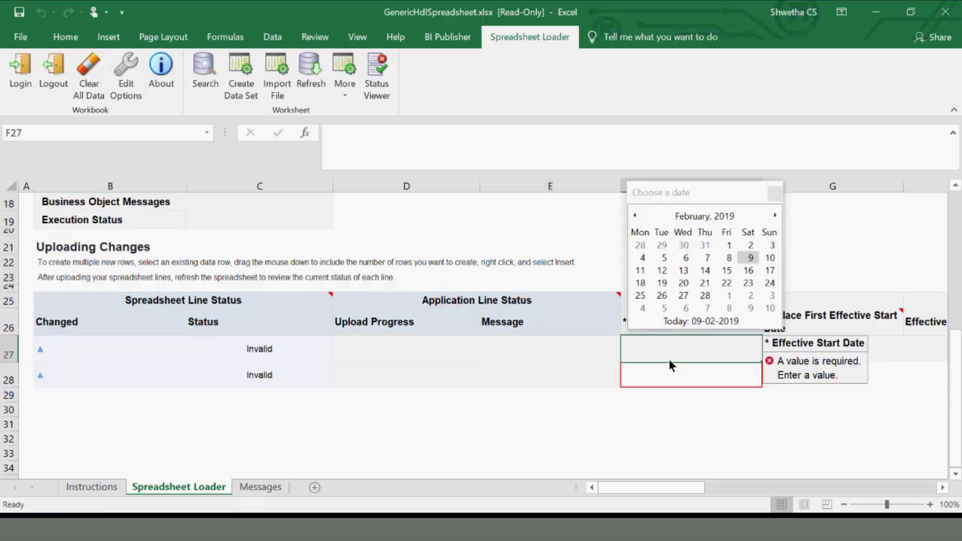
{"action": "left_click", "coordinate": [477, 393]}
{"action": "left_click", "coordinate": [690, 367]}
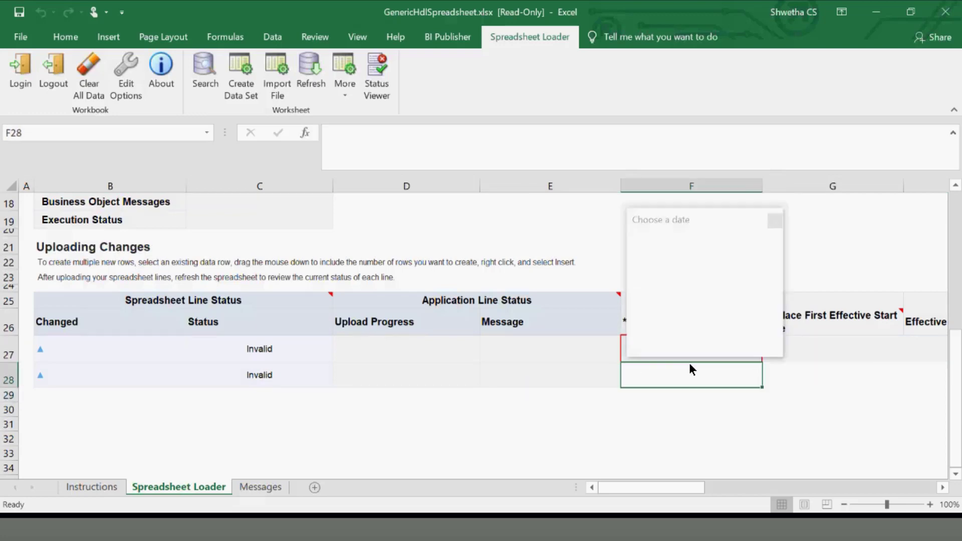
{"action": "right_click", "coordinate": [9, 379]}
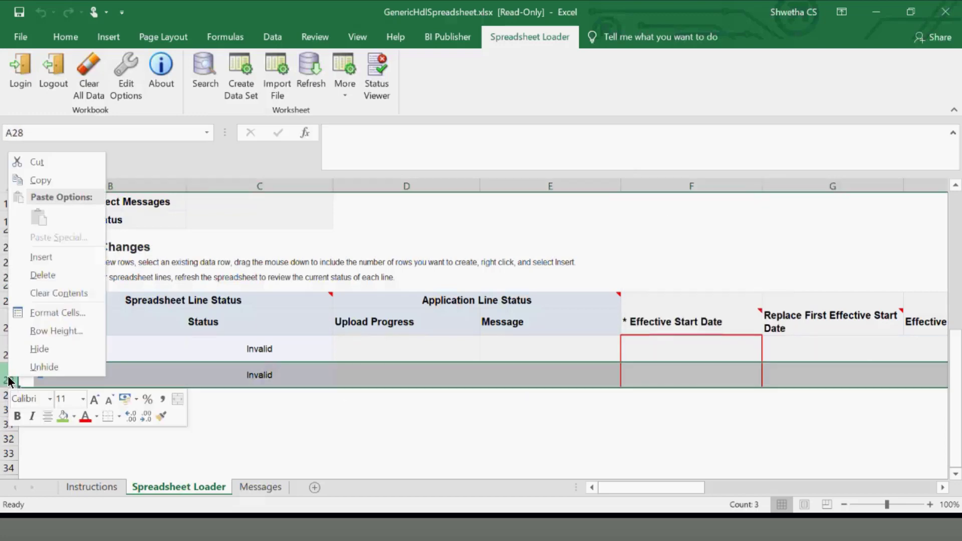
{"action": "left_click", "coordinate": [46, 275]}
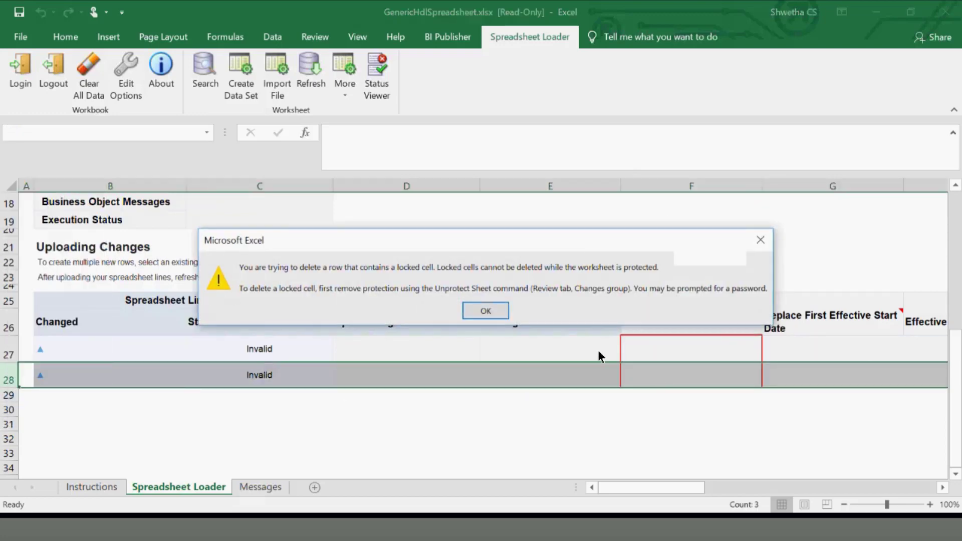
{"action": "left_click", "coordinate": [490, 311]}
{"action": "right_click", "coordinate": [546, 371]}
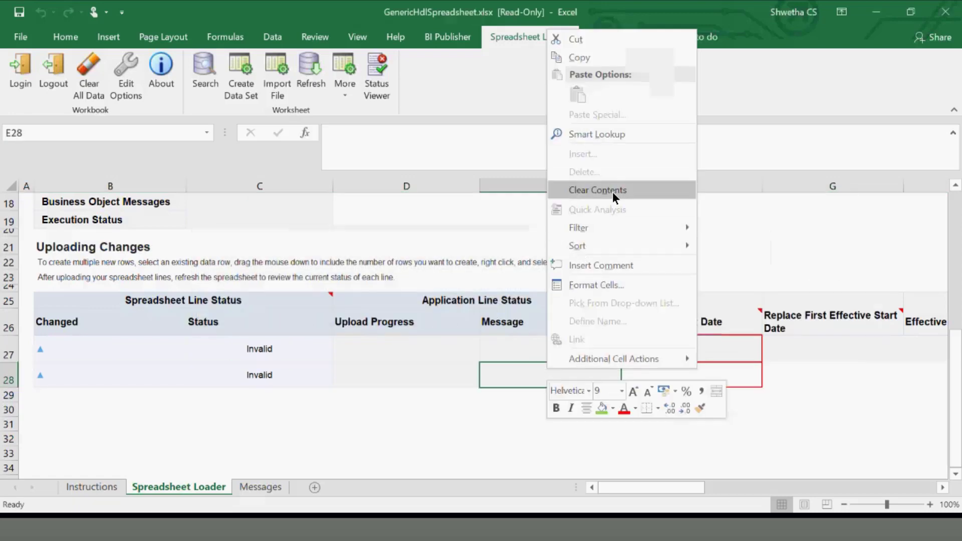
{"action": "left_click", "coordinate": [528, 365]}
Step: Set the Effective Start Date to 09-02-2019 in row 28 and 01-12-2018 in row 27
{"action": "left_click", "coordinate": [634, 380]}
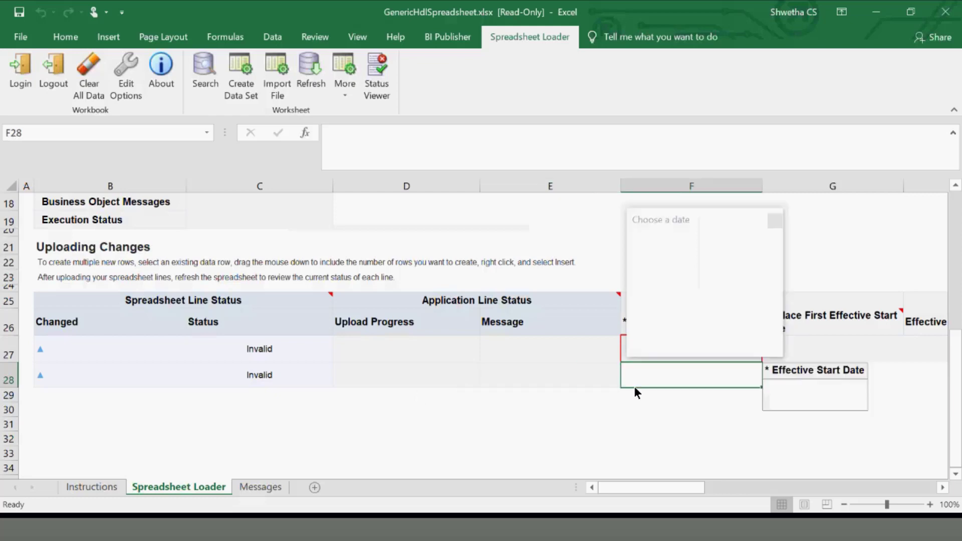
{"action": "left_click", "coordinate": [748, 285]}
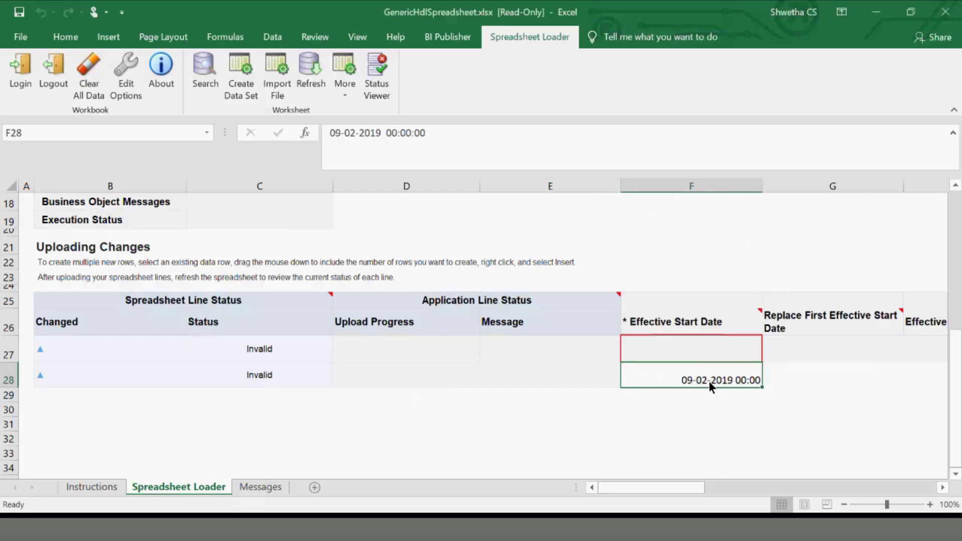
{"action": "left_click", "coordinate": [693, 356]}
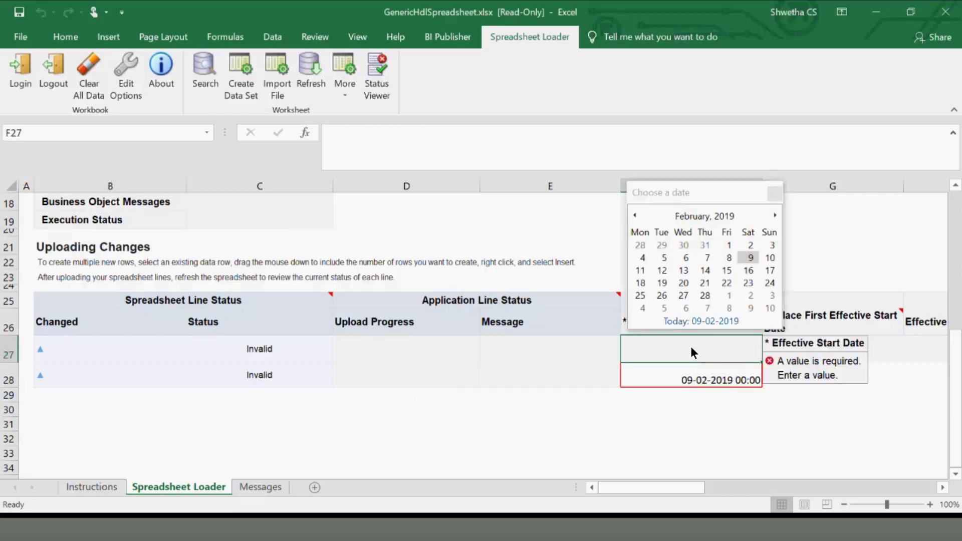
{"action": "left_click", "coordinate": [636, 215]}
{"action": "left_click", "coordinate": [637, 216]}
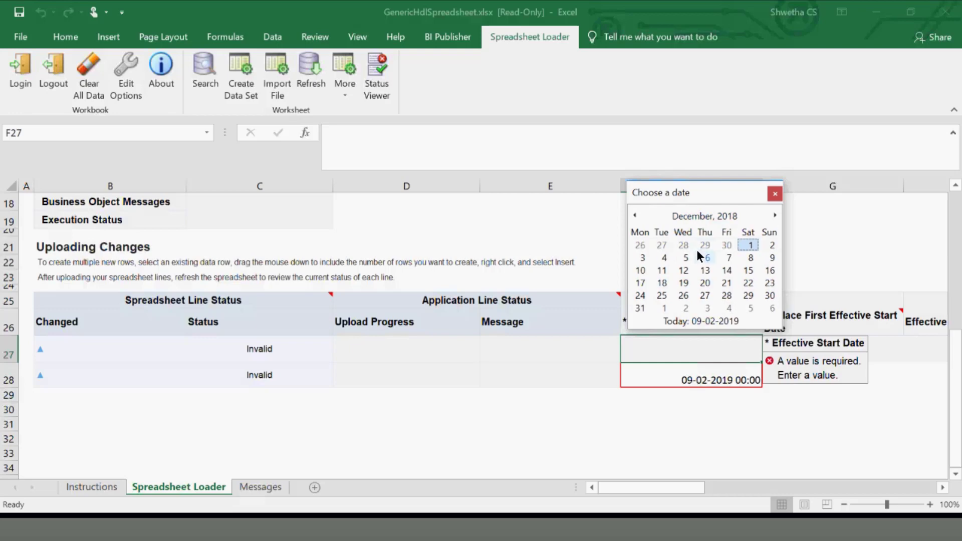
{"action": "left_click", "coordinate": [748, 246]}
Step: Set Replace First Effective Start Date to No for both rows 27 and 28
{"action": "key", "text": "Tab"}
{"action": "key", "text": "Tab"}
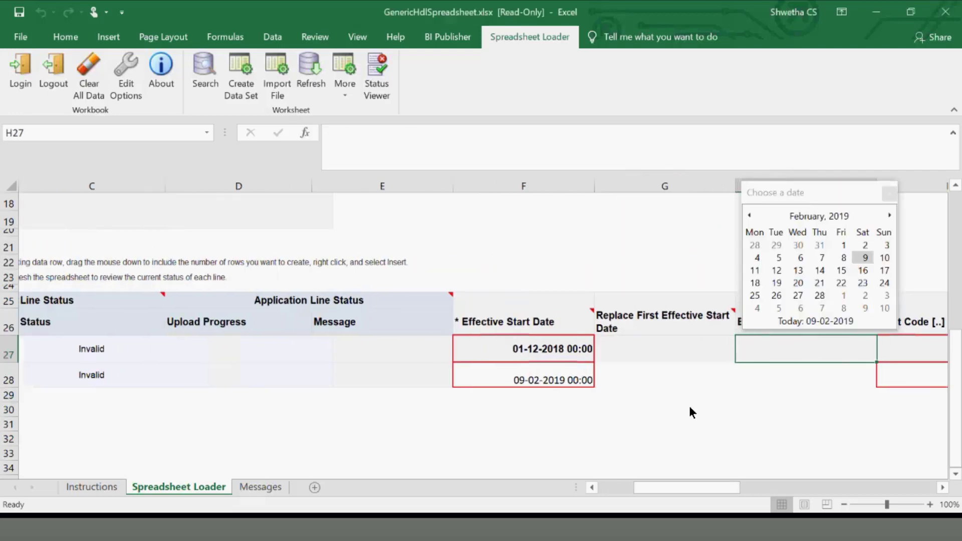
{"action": "left_click", "coordinate": [702, 357]}
{"action": "left_click", "coordinate": [741, 357]}
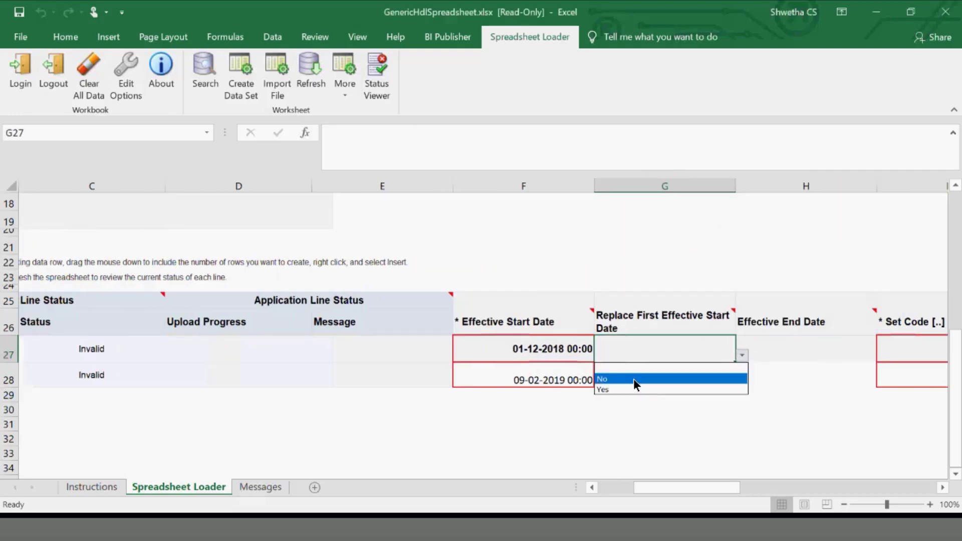
{"action": "left_click", "coordinate": [629, 379]}
{"action": "left_click", "coordinate": [685, 376]}
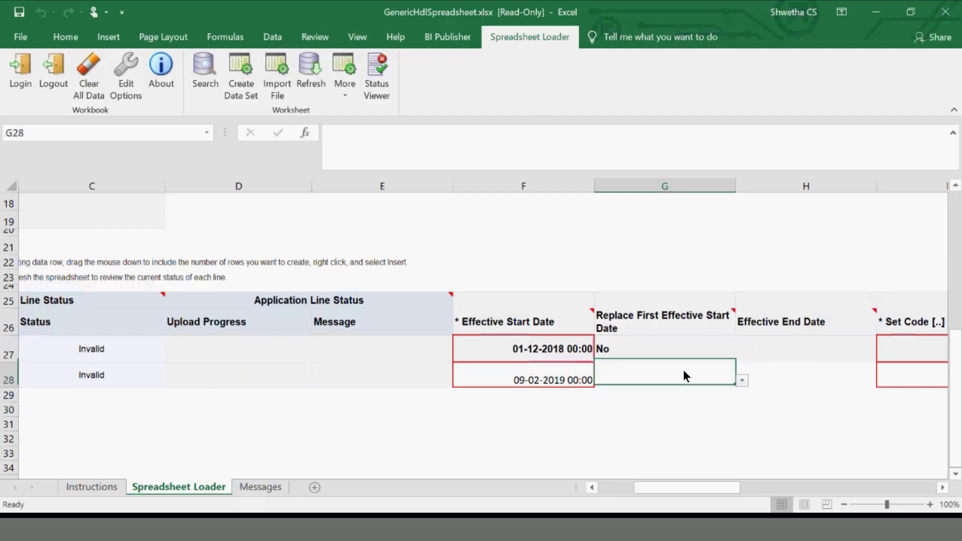
{"action": "left_click", "coordinate": [742, 381]}
{"action": "left_click", "coordinate": [636, 406]}
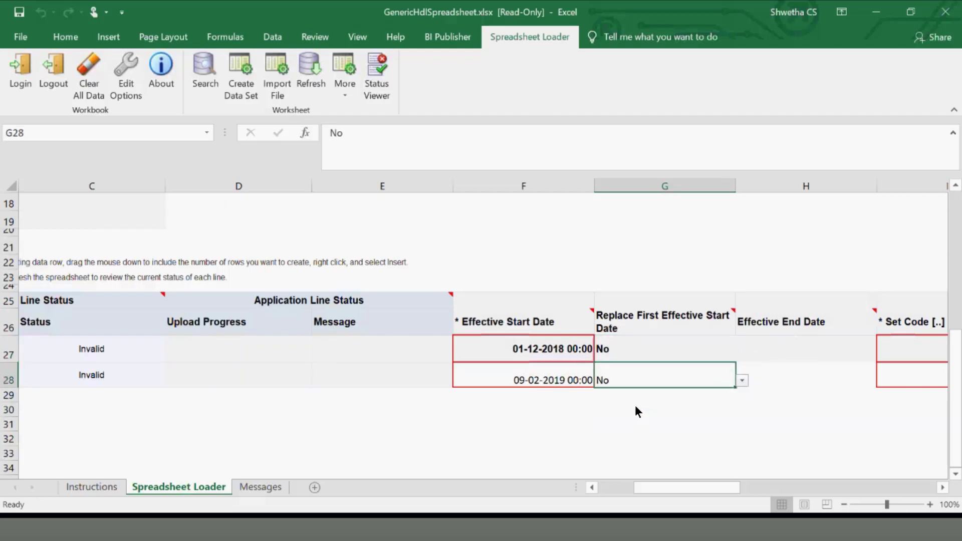
Step: Enter COMMON as the Set Code and Grade test 01 as the Grade Code in row 27
{"action": "left_click", "coordinate": [795, 357]}
{"action": "key", "text": "Tab"}
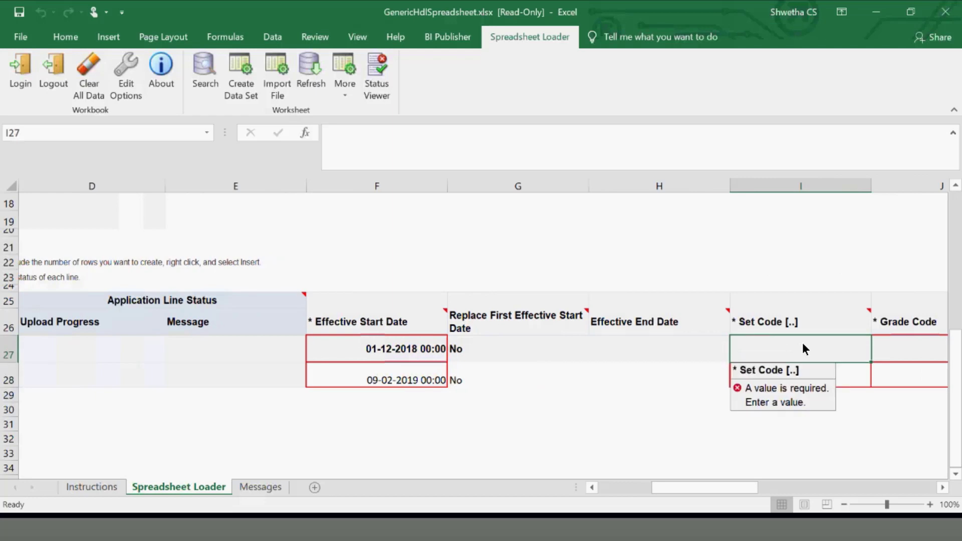
{"action": "type", "text": "COMMON"}
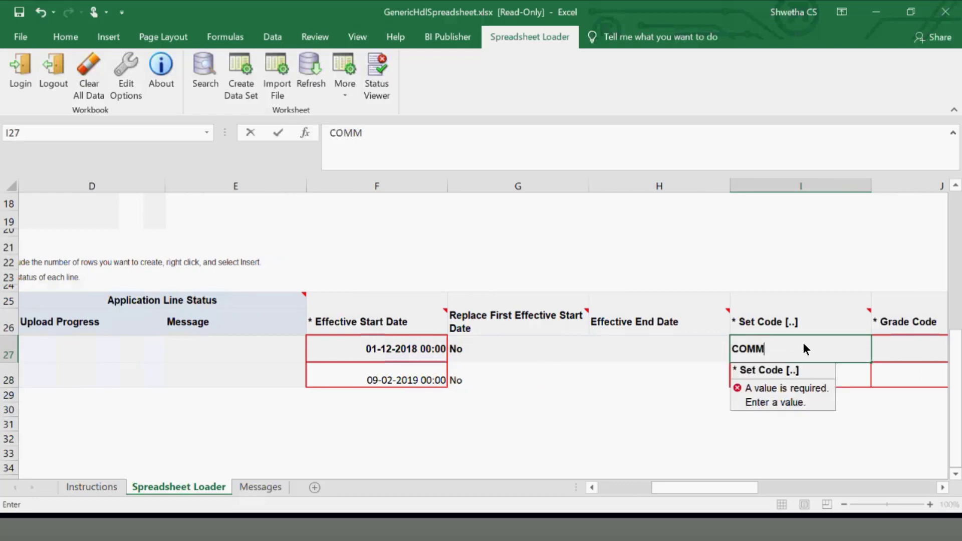
{"action": "key", "text": "Tab"}
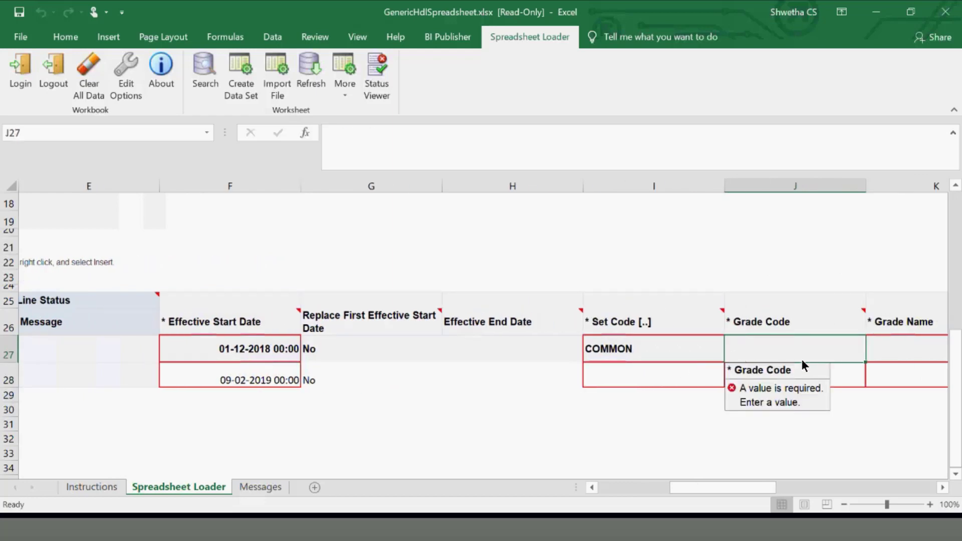
{"action": "type", "text": "Grad"}
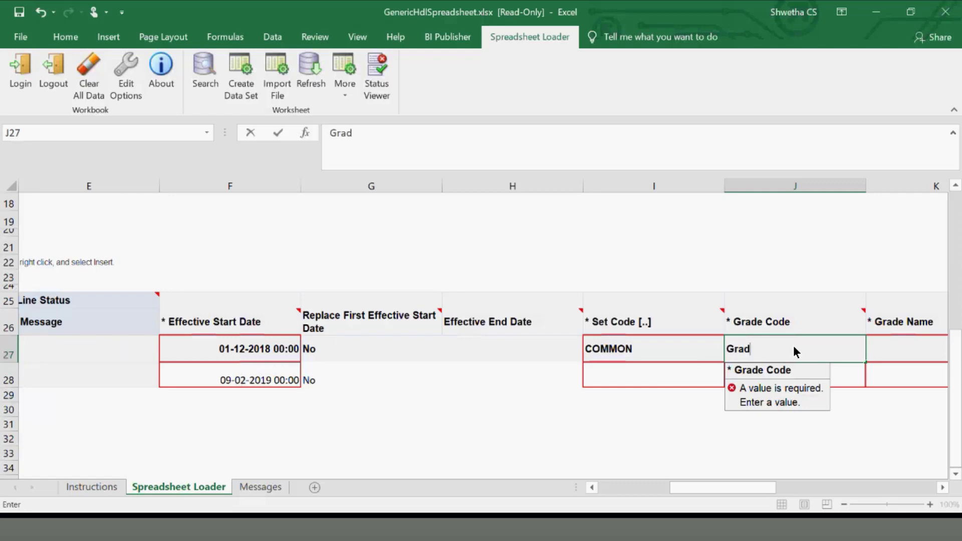
{"action": "type", "text": "e test 01"}
{"action": "key", "text": "Tab"}
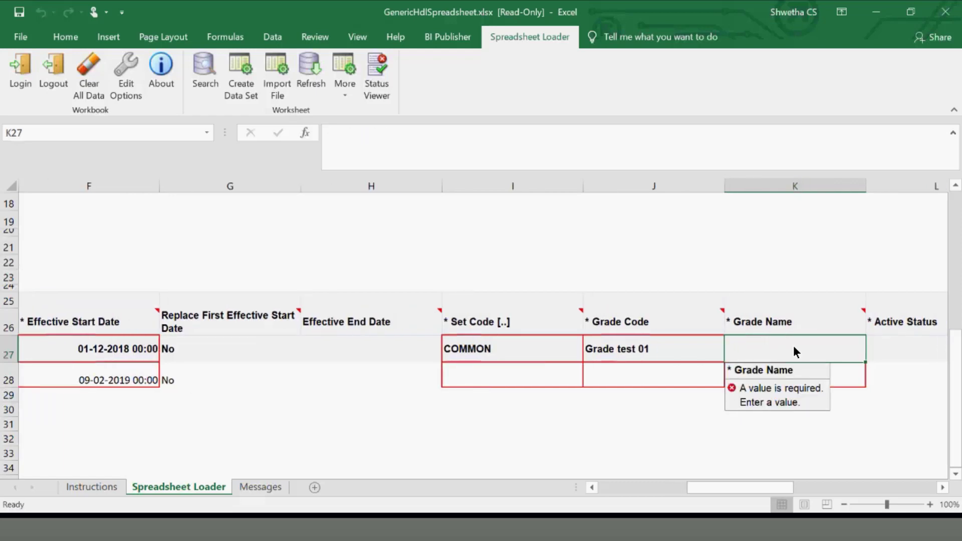
Step: Enter Grade test 02 as the Grade Name in row 27 and set its Active Status to Active
{"action": "type", "text": "Grade "}
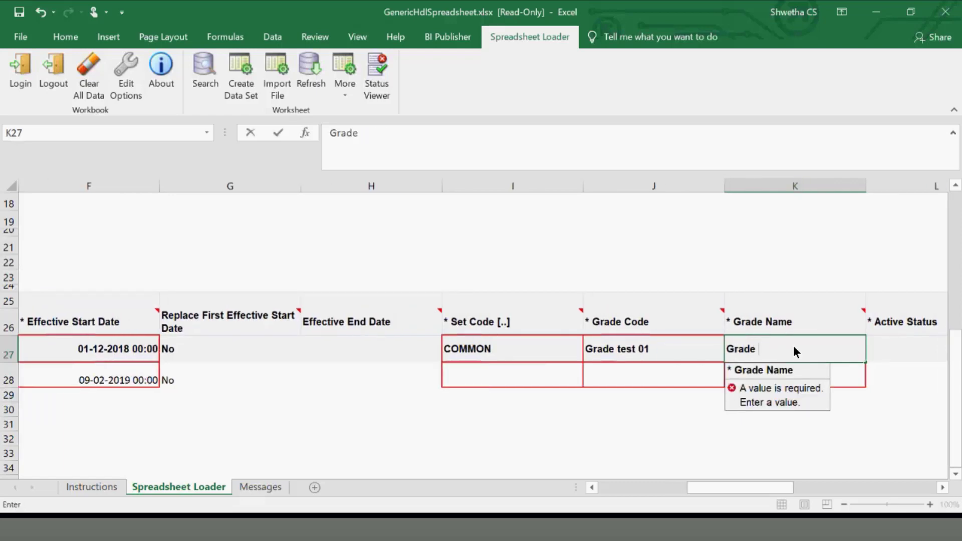
{"action": "type", "text": "test 02"}
{"action": "key", "text": "Tab"}
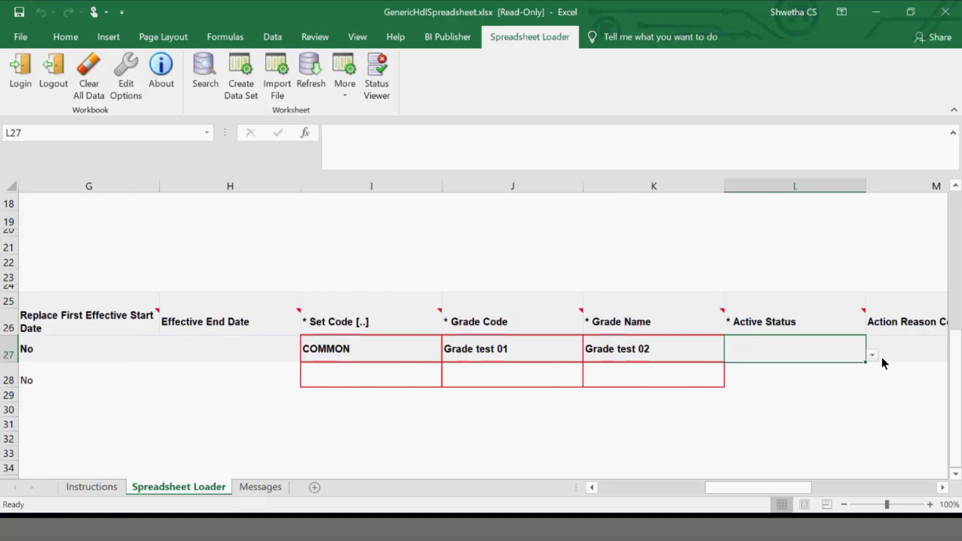
{"action": "left_click", "coordinate": [873, 356]}
{"action": "left_click", "coordinate": [755, 377]}
Step: Enter COMMON as the Set Code and Grade test 05 as the Grade Code in row 28
{"action": "left_click", "coordinate": [366, 379]}
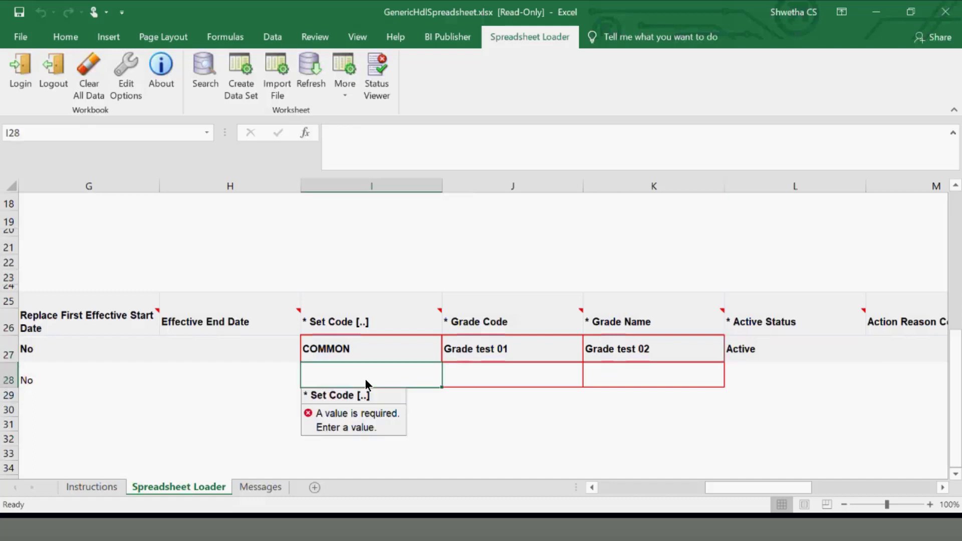
{"action": "type", "text": "C"}
{"action": "key", "text": "Tab"}
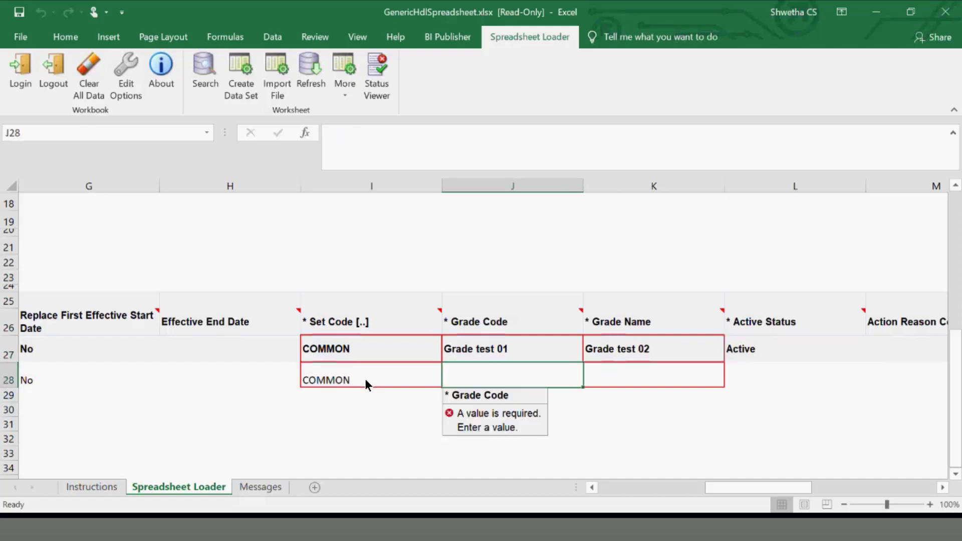
{"action": "type", "text": "Grade test 01"}
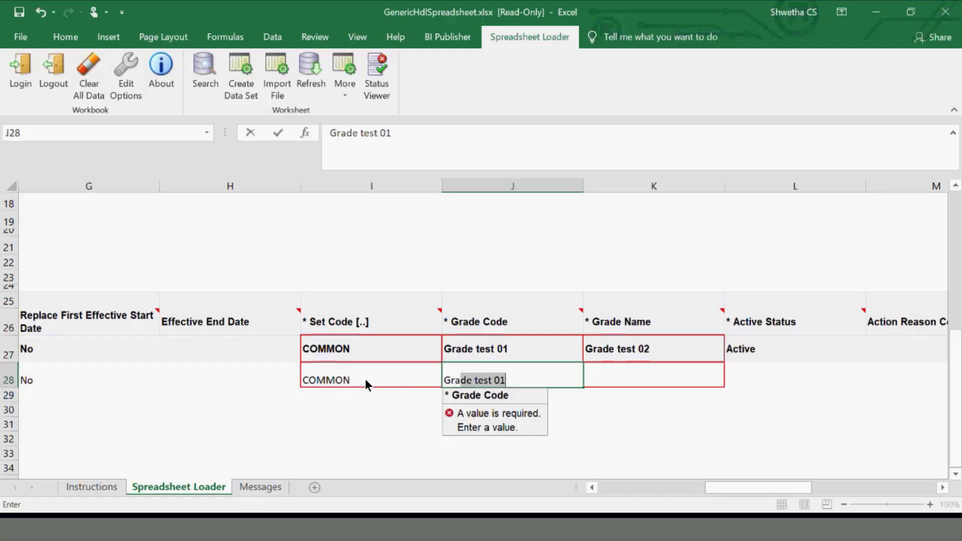
{"action": "key", "text": "Tab"}
{"action": "left_click", "coordinate": [463, 370]}
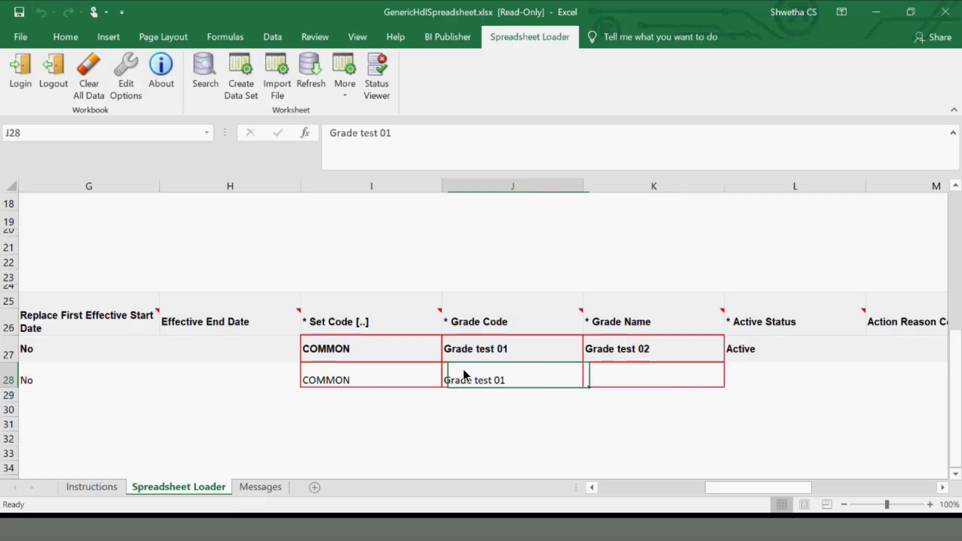
{"action": "left_click", "coordinate": [392, 133]}
{"action": "key", "text": "BackSpace"}
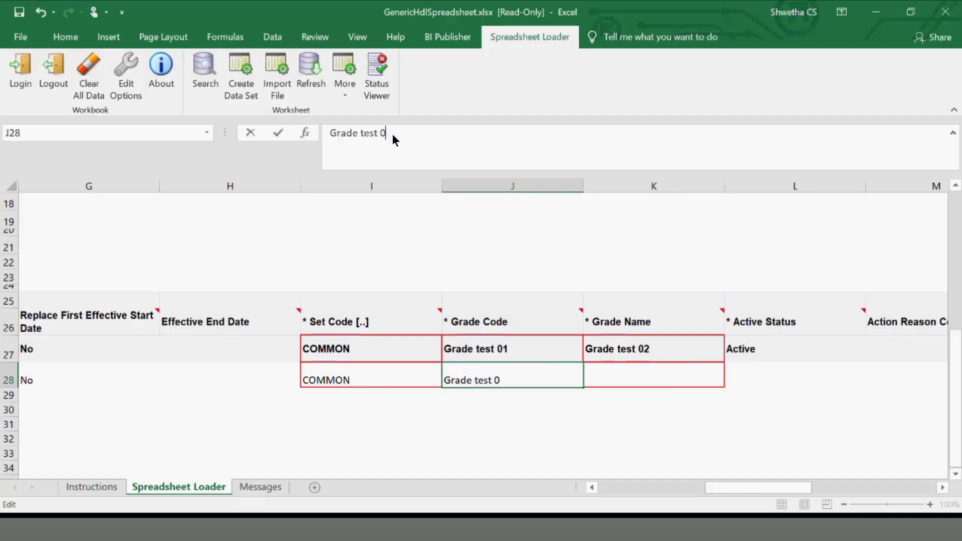
{"action": "type", "text": "5"}
{"action": "key", "text": "Tab"}
Step: Enter Grade test 05 as the Grade Name in row 28 and set its Active Status to Active
{"action": "type", "text": "Gra"}
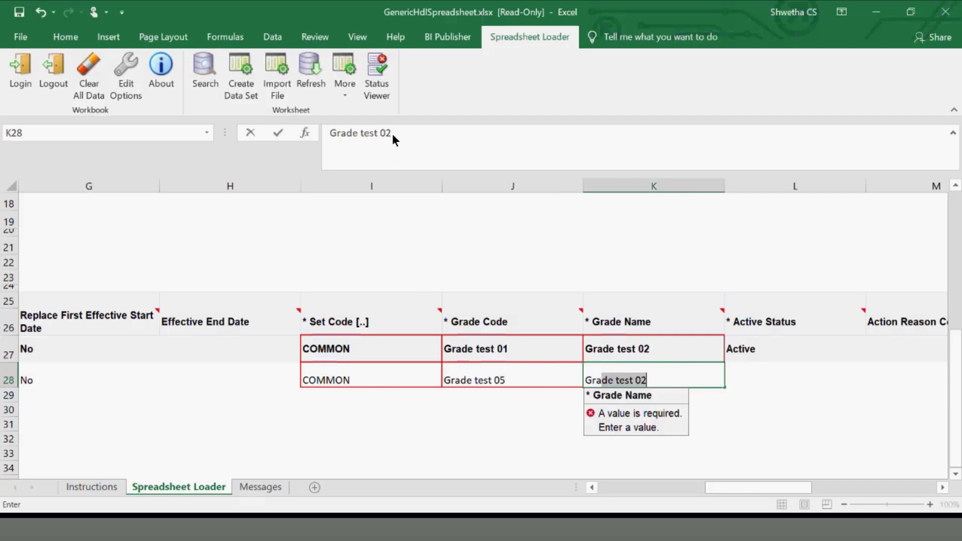
{"action": "type", "text": "de test 05"}
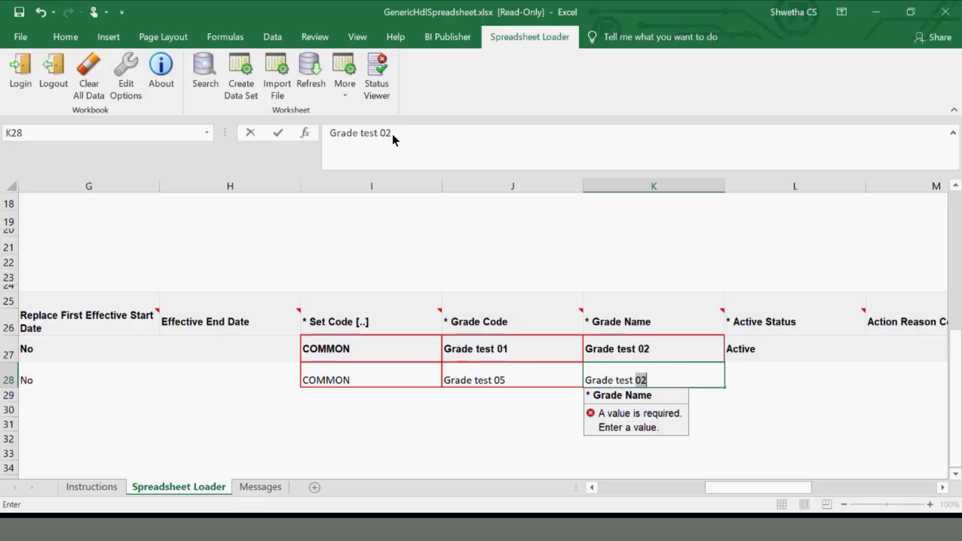
{"action": "key", "text": "Return"}
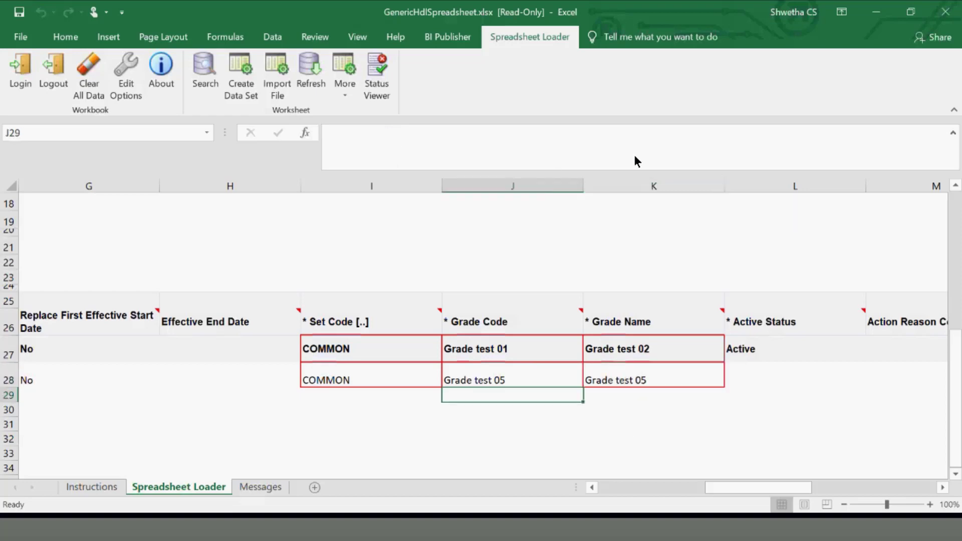
{"action": "left_click", "coordinate": [790, 378]}
{"action": "left_click", "coordinate": [873, 381]}
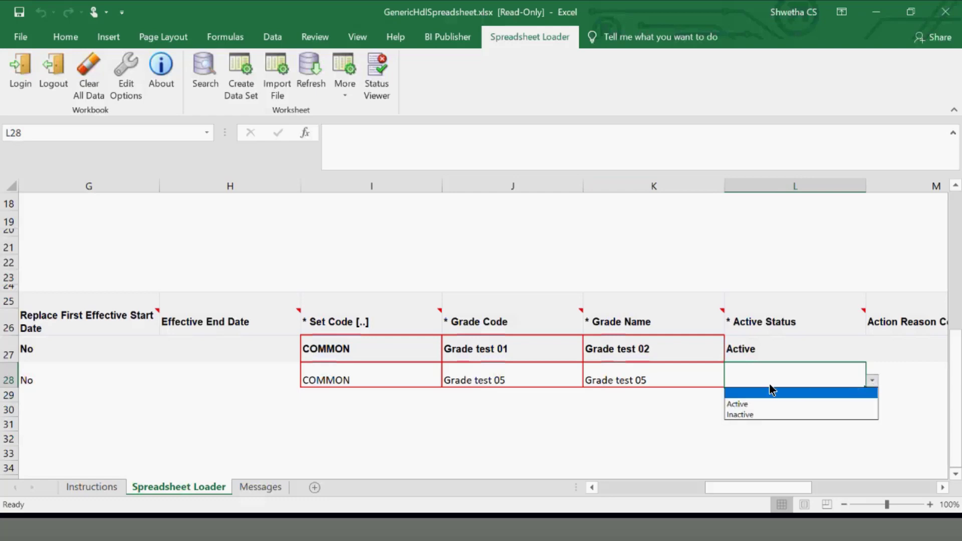
{"action": "left_click", "coordinate": [744, 401]}
Step: Check row 27's Set Code and Grade Code, then upload the rows with continue-on-failure enabled and download-all-rows disabled
{"action": "left_click_drag", "start_coordinate": [759, 485], "coordinate": [775, 484]}
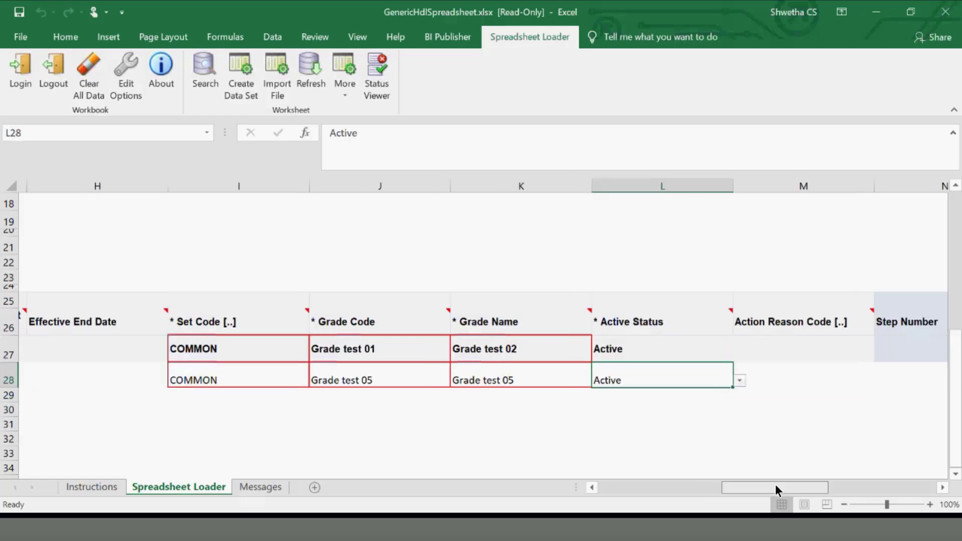
{"action": "left_click", "coordinate": [393, 346]}
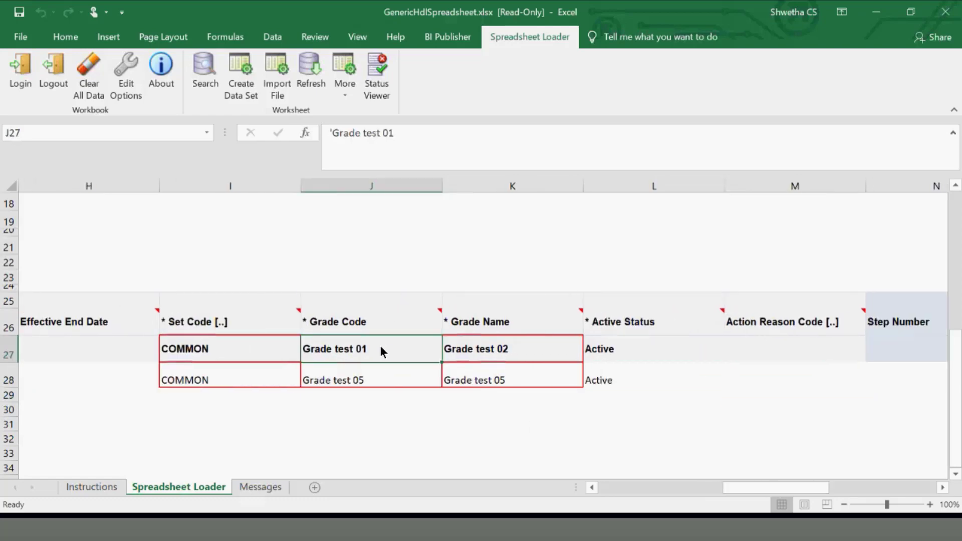
{"action": "left_click", "coordinate": [207, 350]}
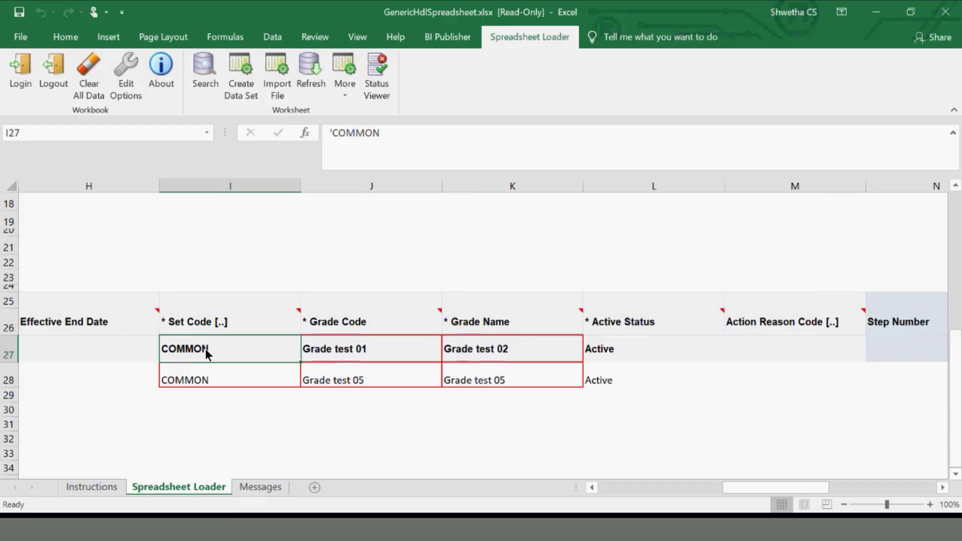
{"action": "left_click", "coordinate": [382, 350]}
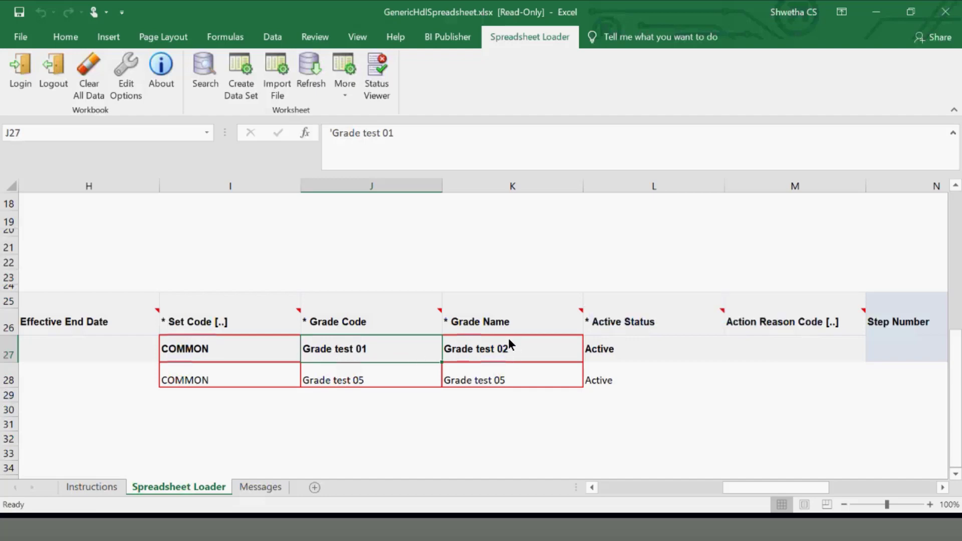
{"action": "mouse_move", "coordinate": [502, 332]}
{"action": "left_click", "coordinate": [345, 85]}
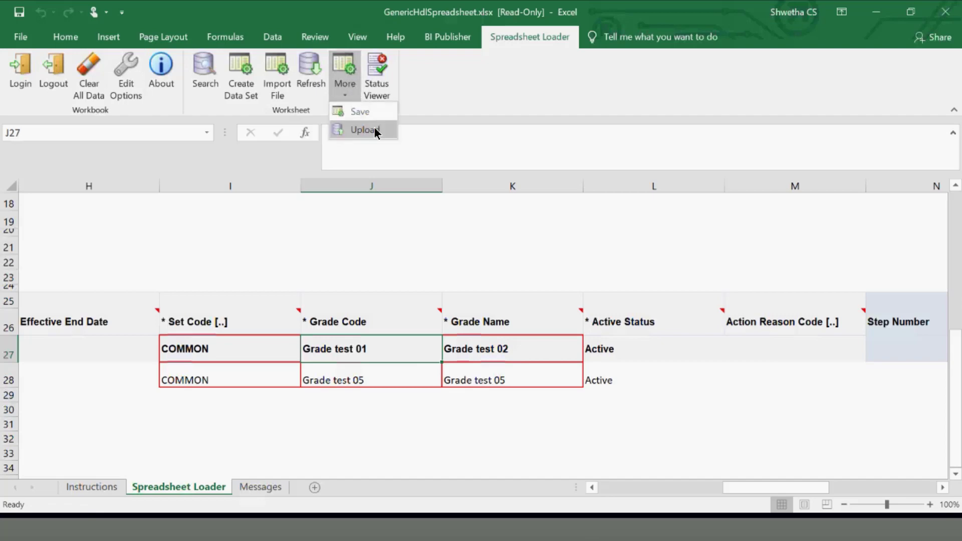
{"action": "left_click", "coordinate": [354, 129]}
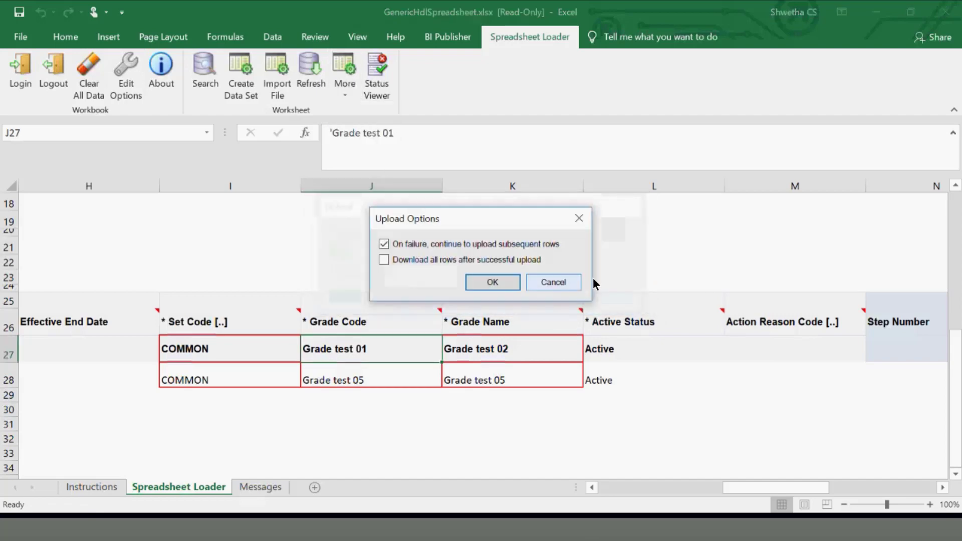
{"action": "left_click", "coordinate": [492, 282]}
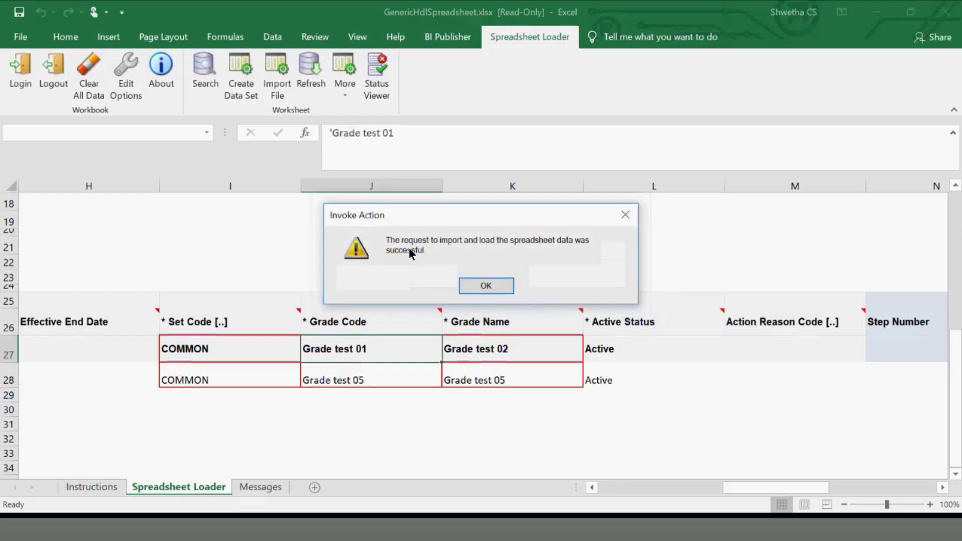
{"action": "left_click", "coordinate": [489, 287]}
Step: Switch to Oracle's Import and Load Data page in the browser and refresh the data set search results
{"action": "left_click", "coordinate": [778, 477]}
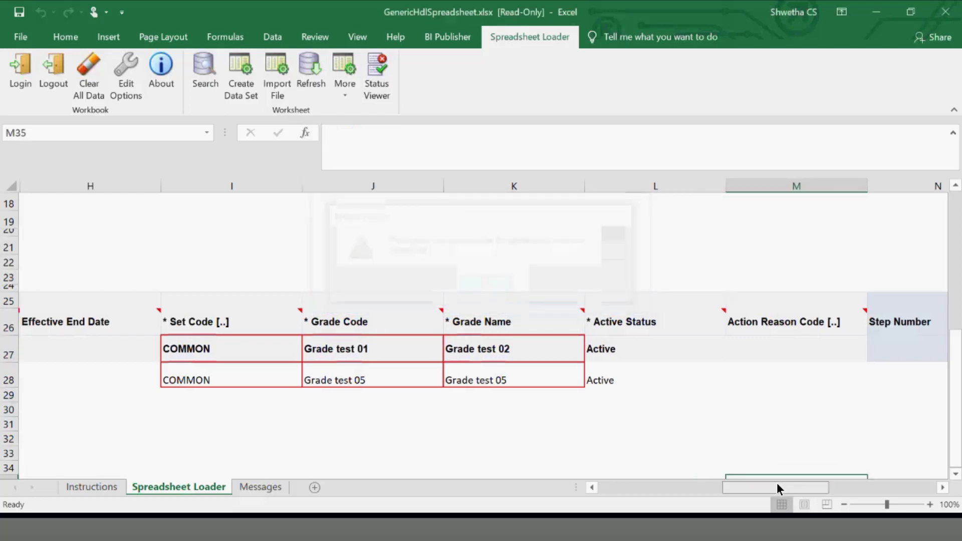
{"action": "left_click_drag", "start_coordinate": [777, 483], "coordinate": [645, 489]}
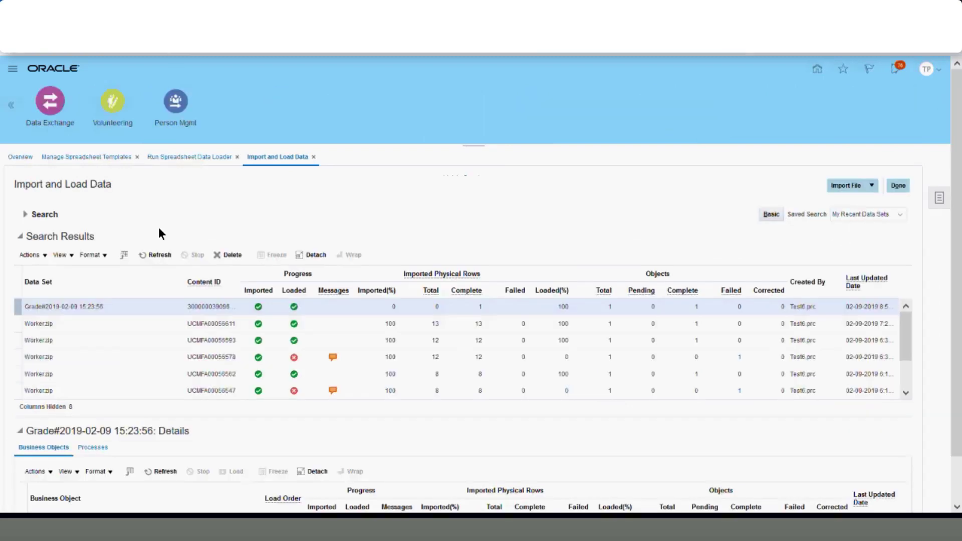
{"action": "left_click", "coordinate": [155, 255]}
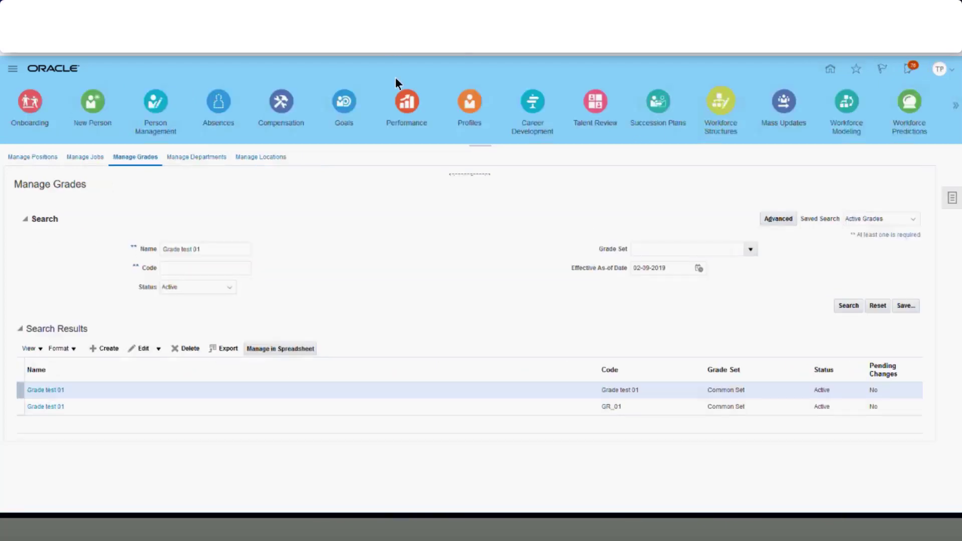
Step: In Manage Grades, clear the Name criterion and search by the code Grade test 01 to check the grade's name
{"action": "left_click_drag", "start_coordinate": [221, 248], "coordinate": [152, 248]}
{"action": "key", "text": "ctrl+c"}
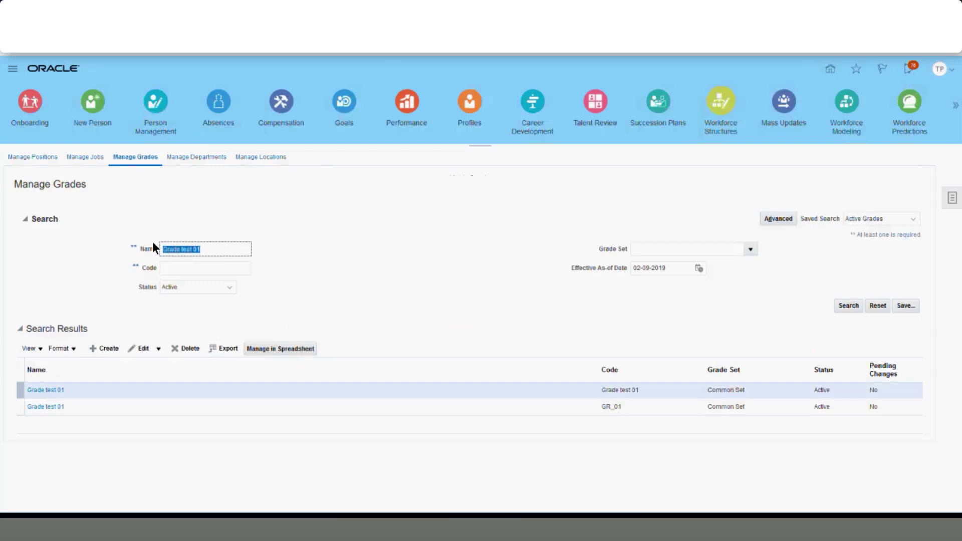
{"action": "key", "text": "BackSpace"}
{"action": "left_click", "coordinate": [181, 273]}
{"action": "key", "text": "ctrl+v"}
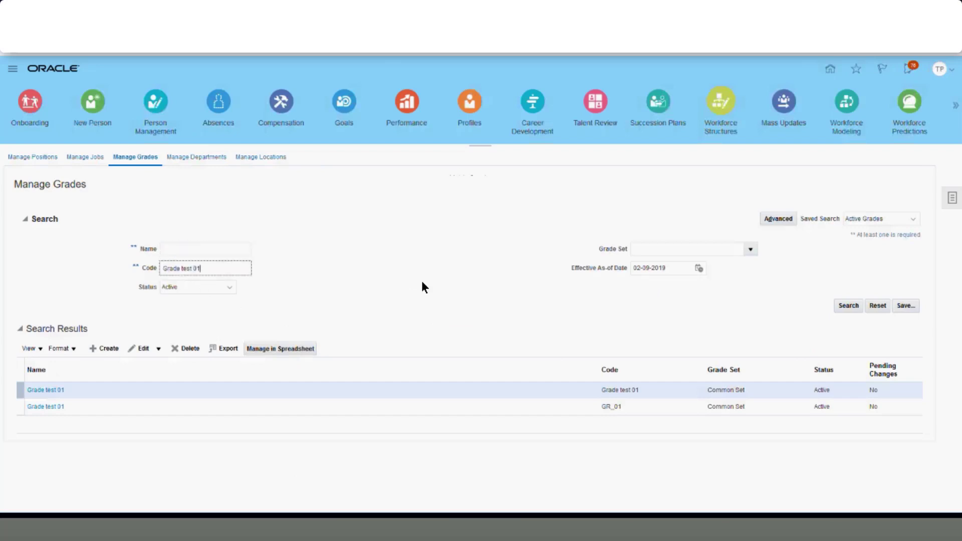
{"action": "left_click", "coordinate": [844, 306]}
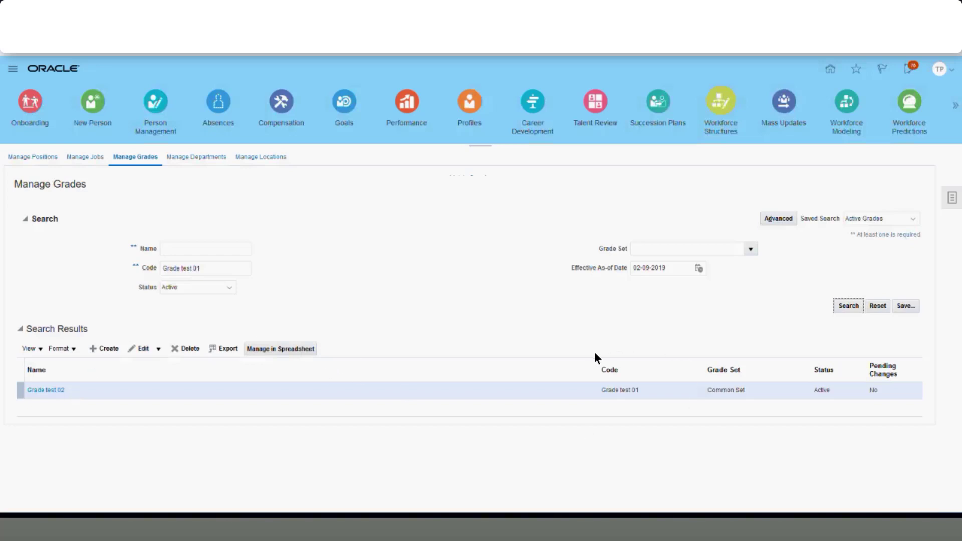
{"action": "double_click", "coordinate": [582, 373]}
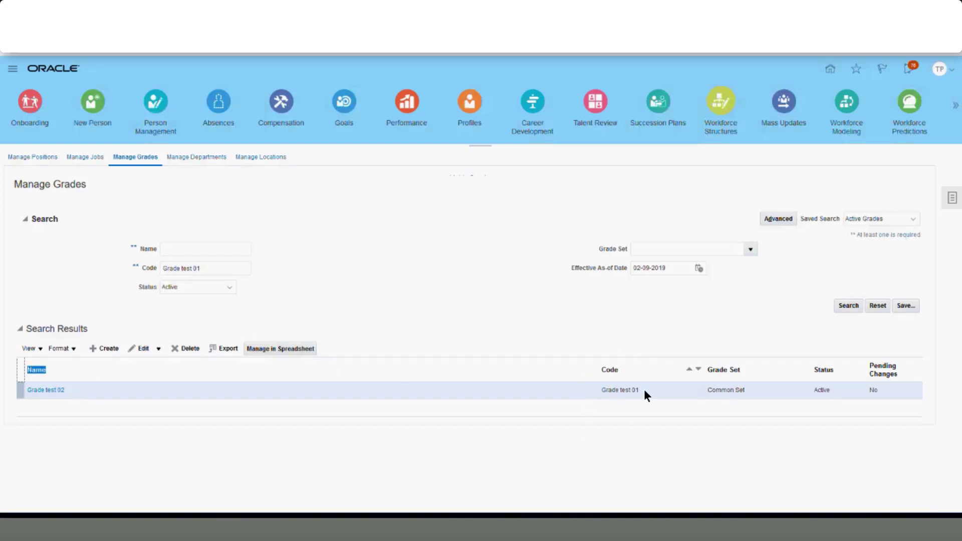